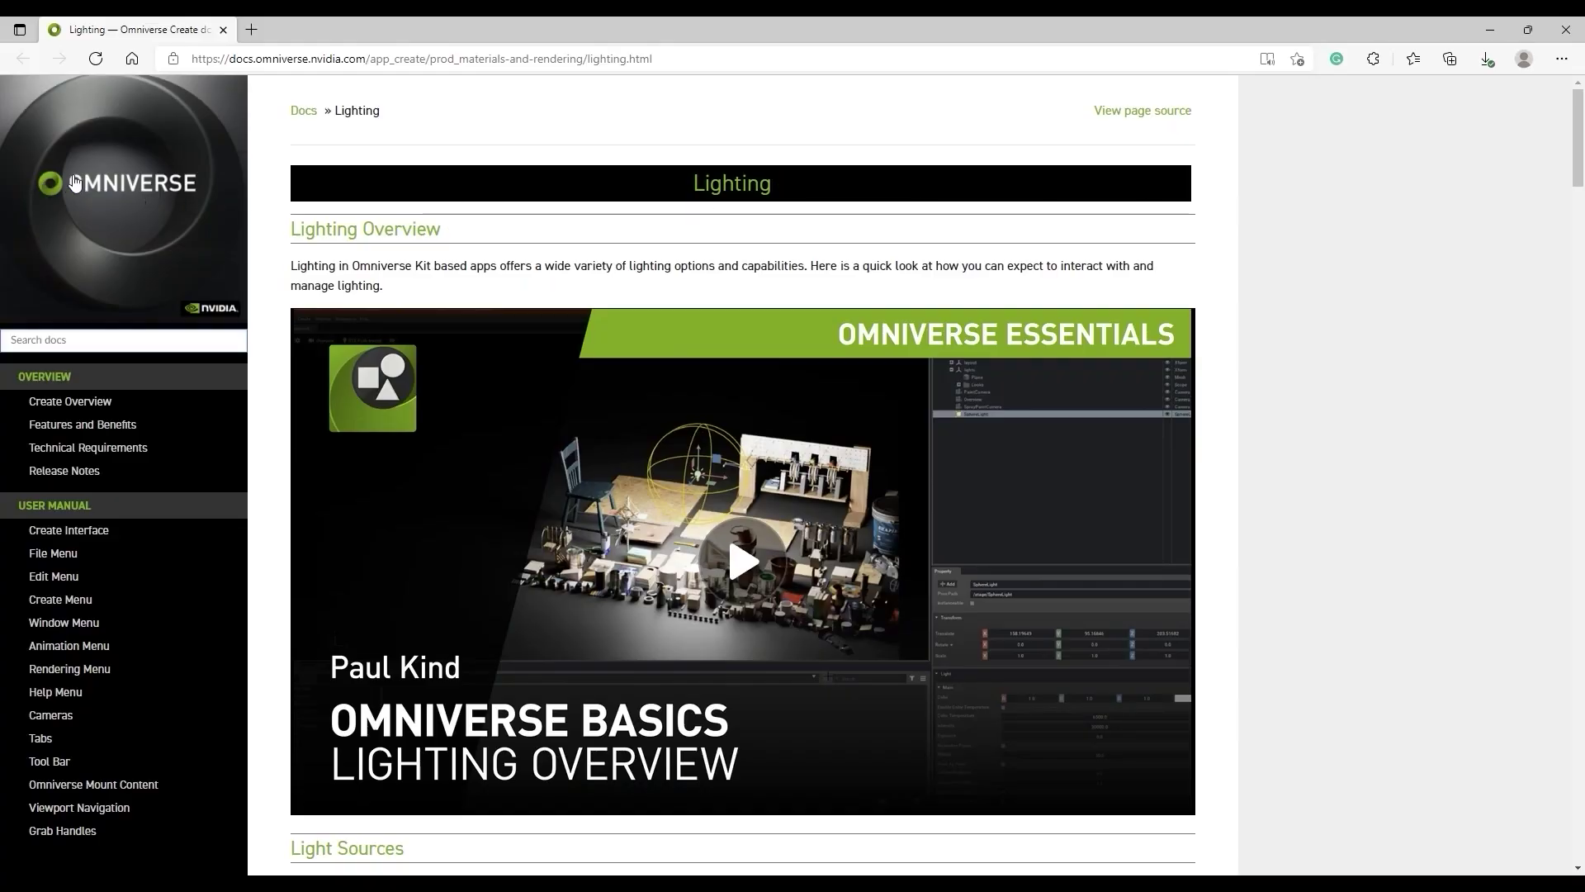
Step: Scroll the Lighting docs through the Light Sources, Distant, Sphere and Rect Light sections
scroll(186, 327, down, 8)
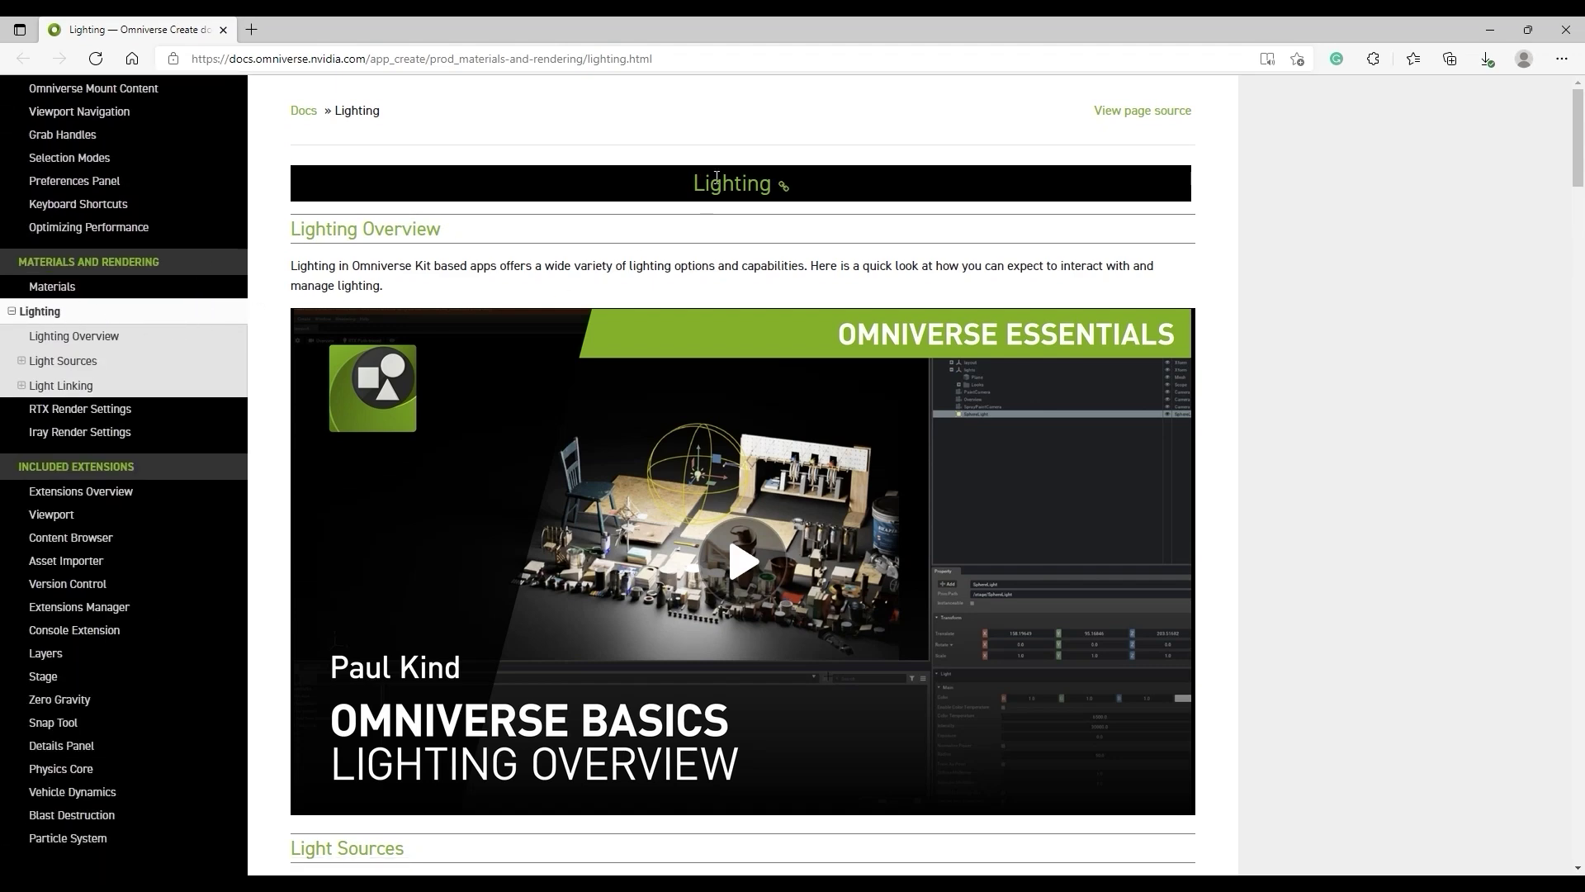
scroll(1429, 203, down, 6)
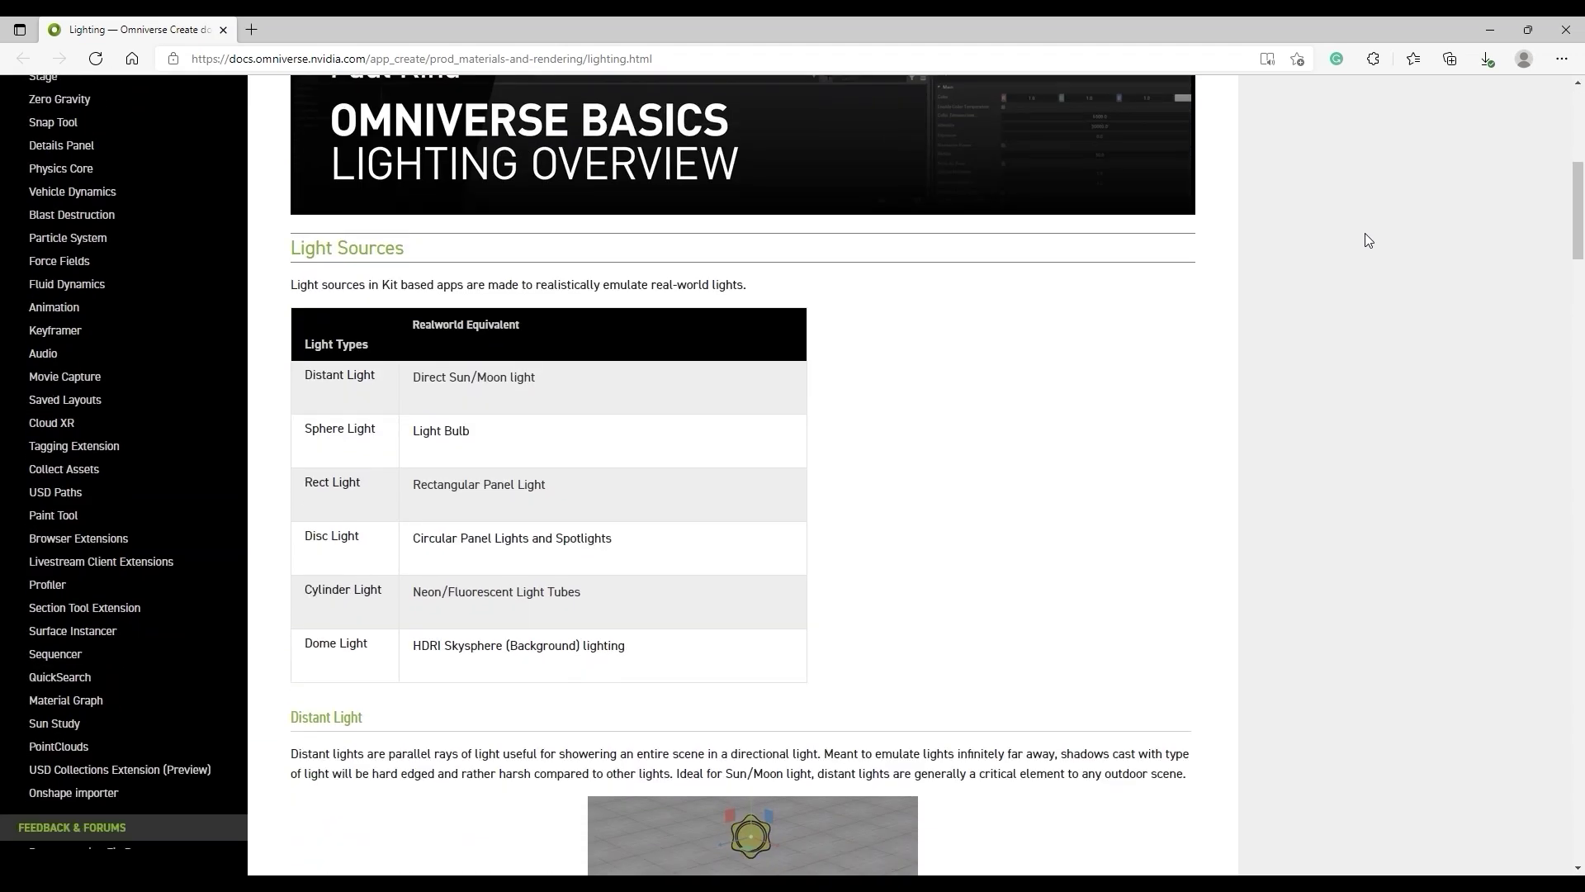
scroll(896, 302, down, 6)
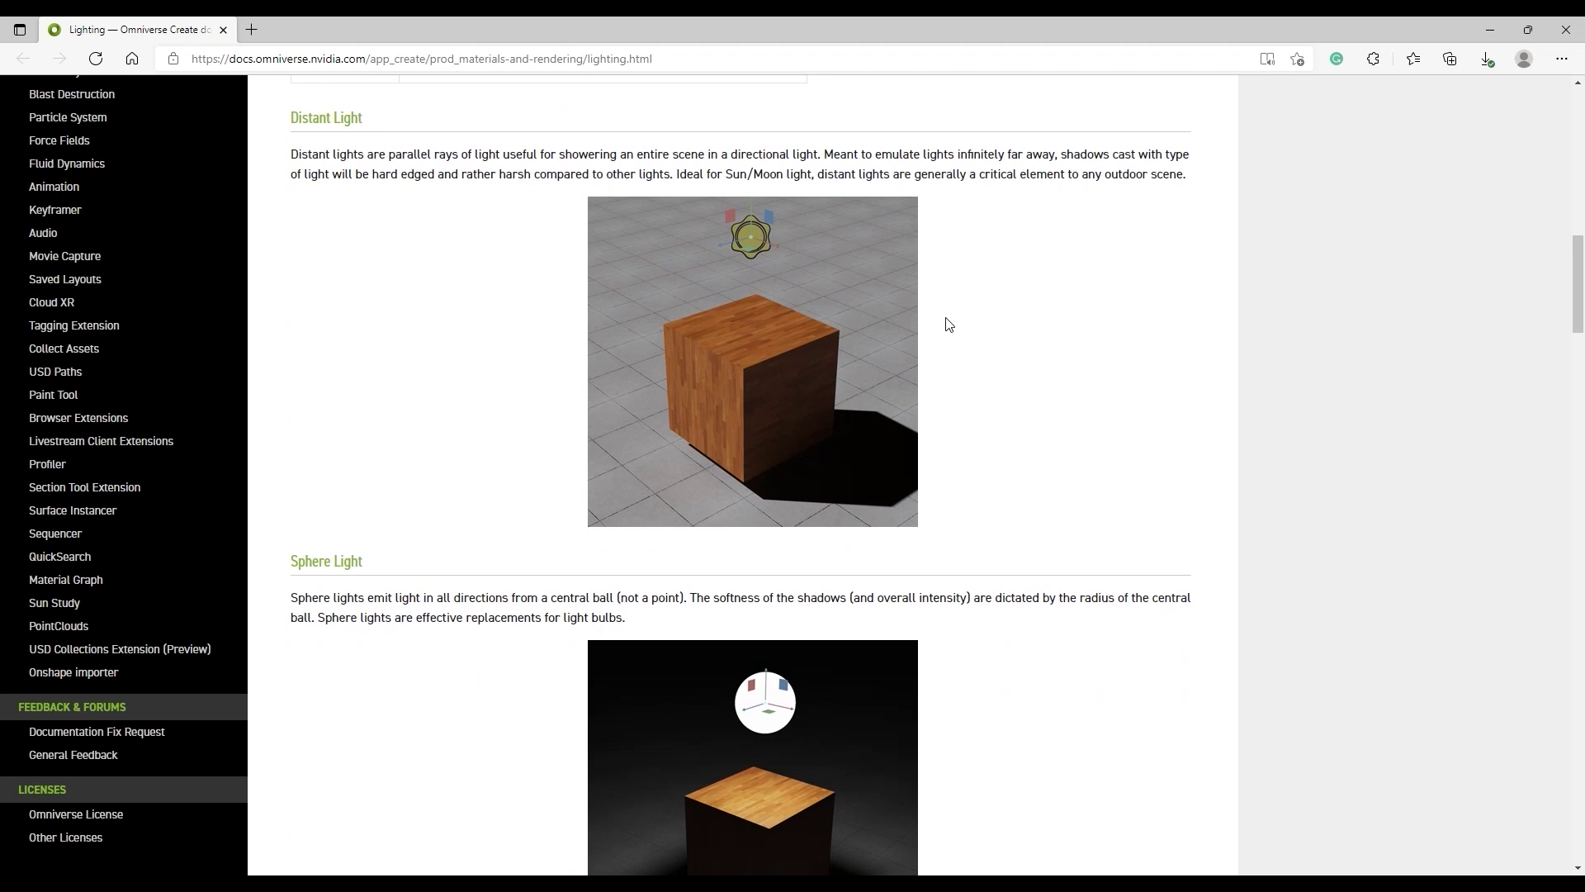
scroll(948, 324, down, 4)
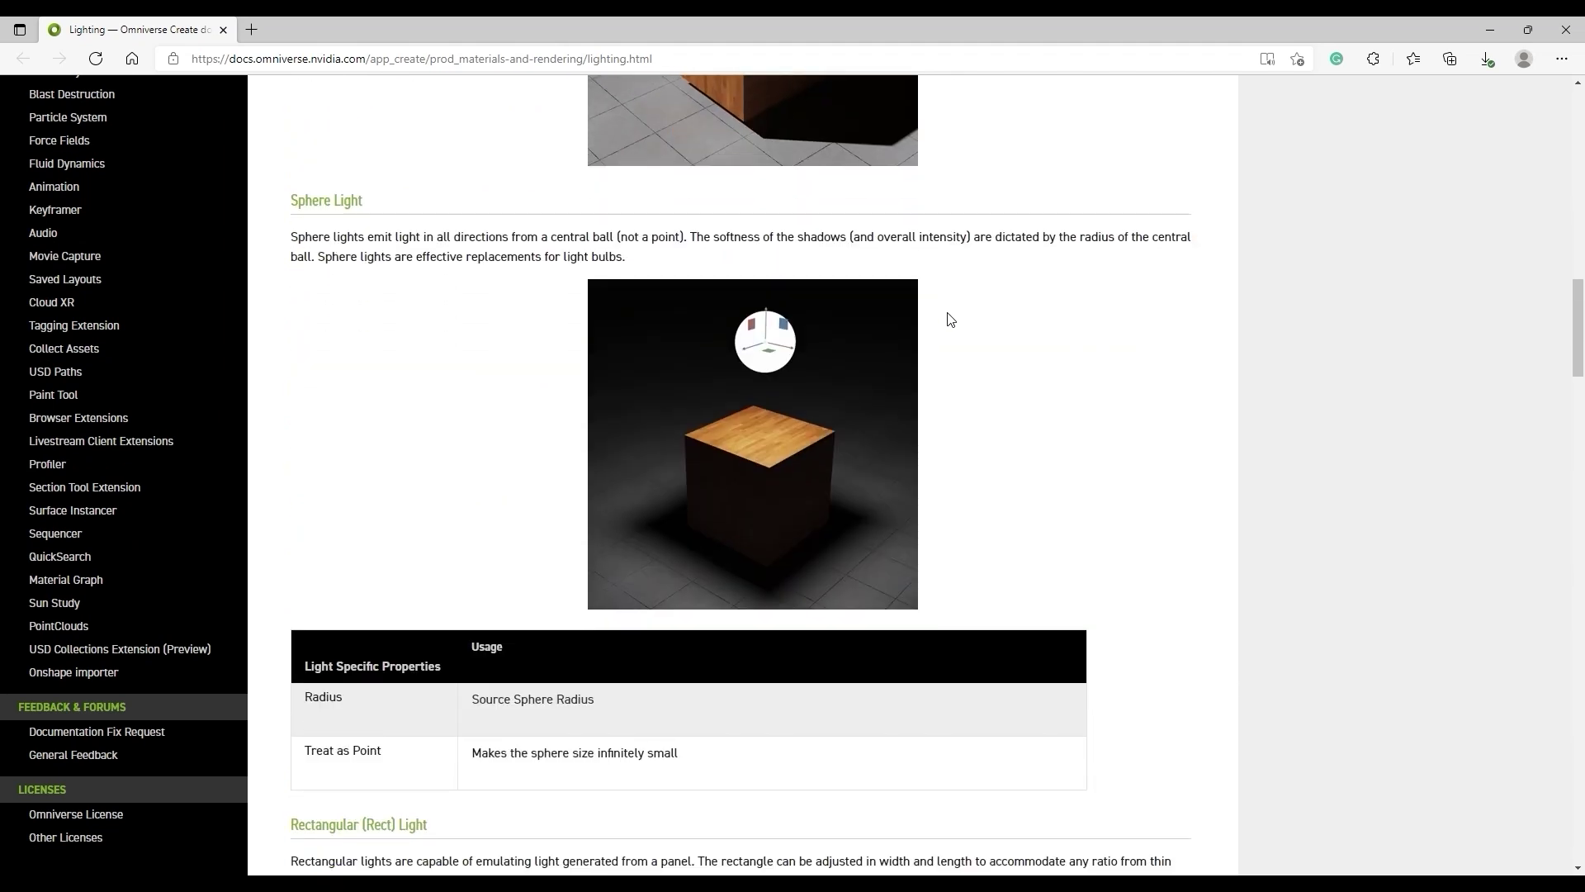
scroll(950, 320, down, 6)
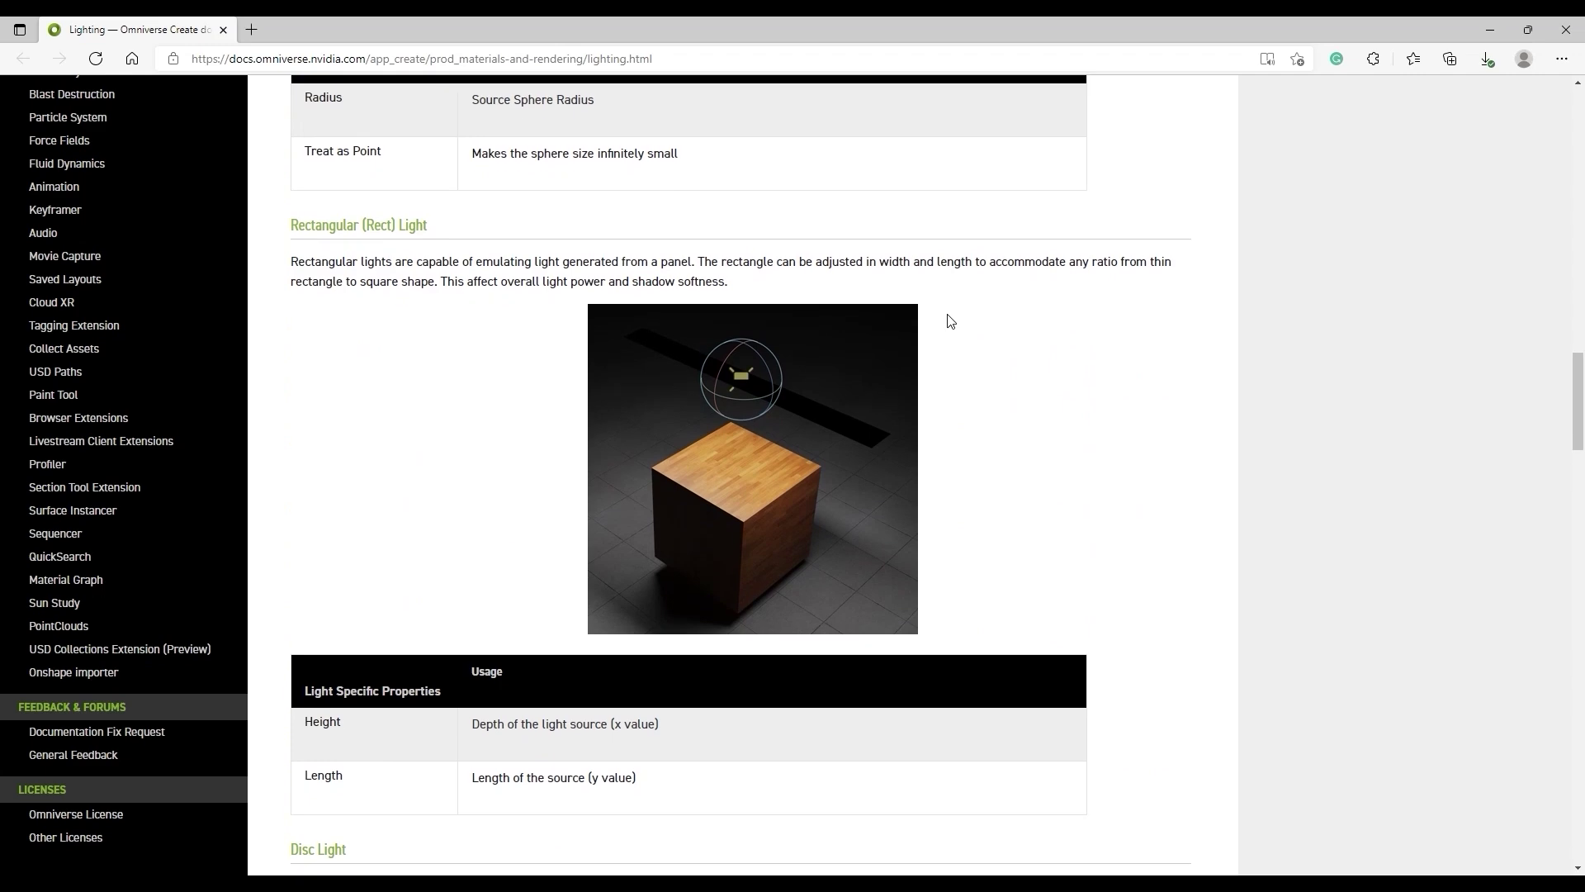
scroll(950, 321, down, 6)
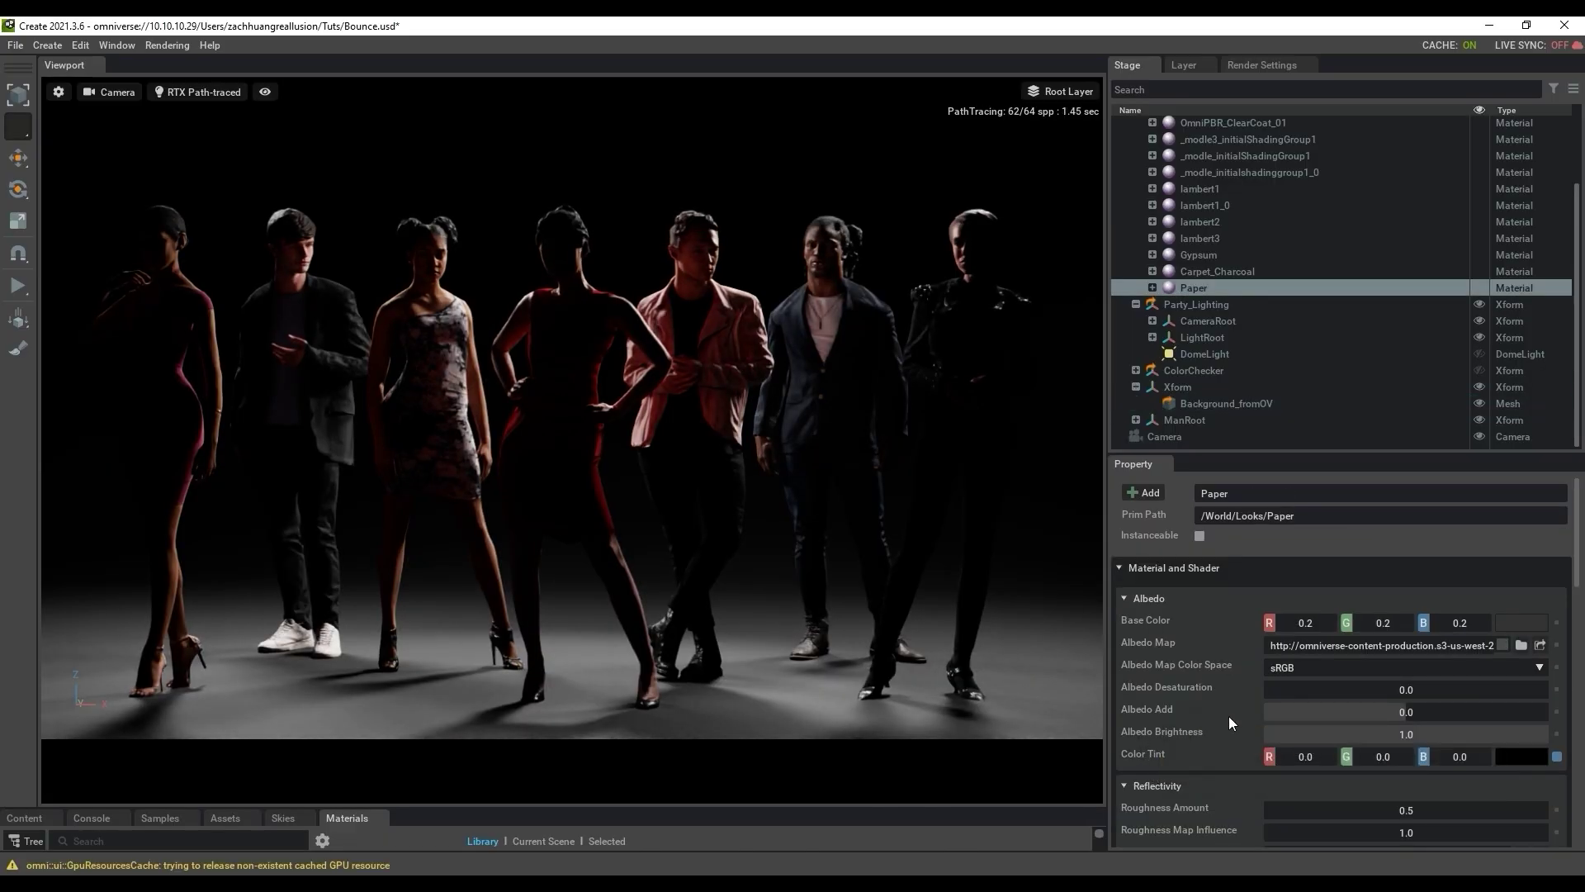
Step: Set the Paper tint to near-white, rotate the Venice sunset sky, and move SphereLight_02 near the table
click(1526, 756)
mouse_move(1306, 680)
mouse_down()
mouse_move(1309, 488)
mouse_move(1418, 557)
mouse_up()
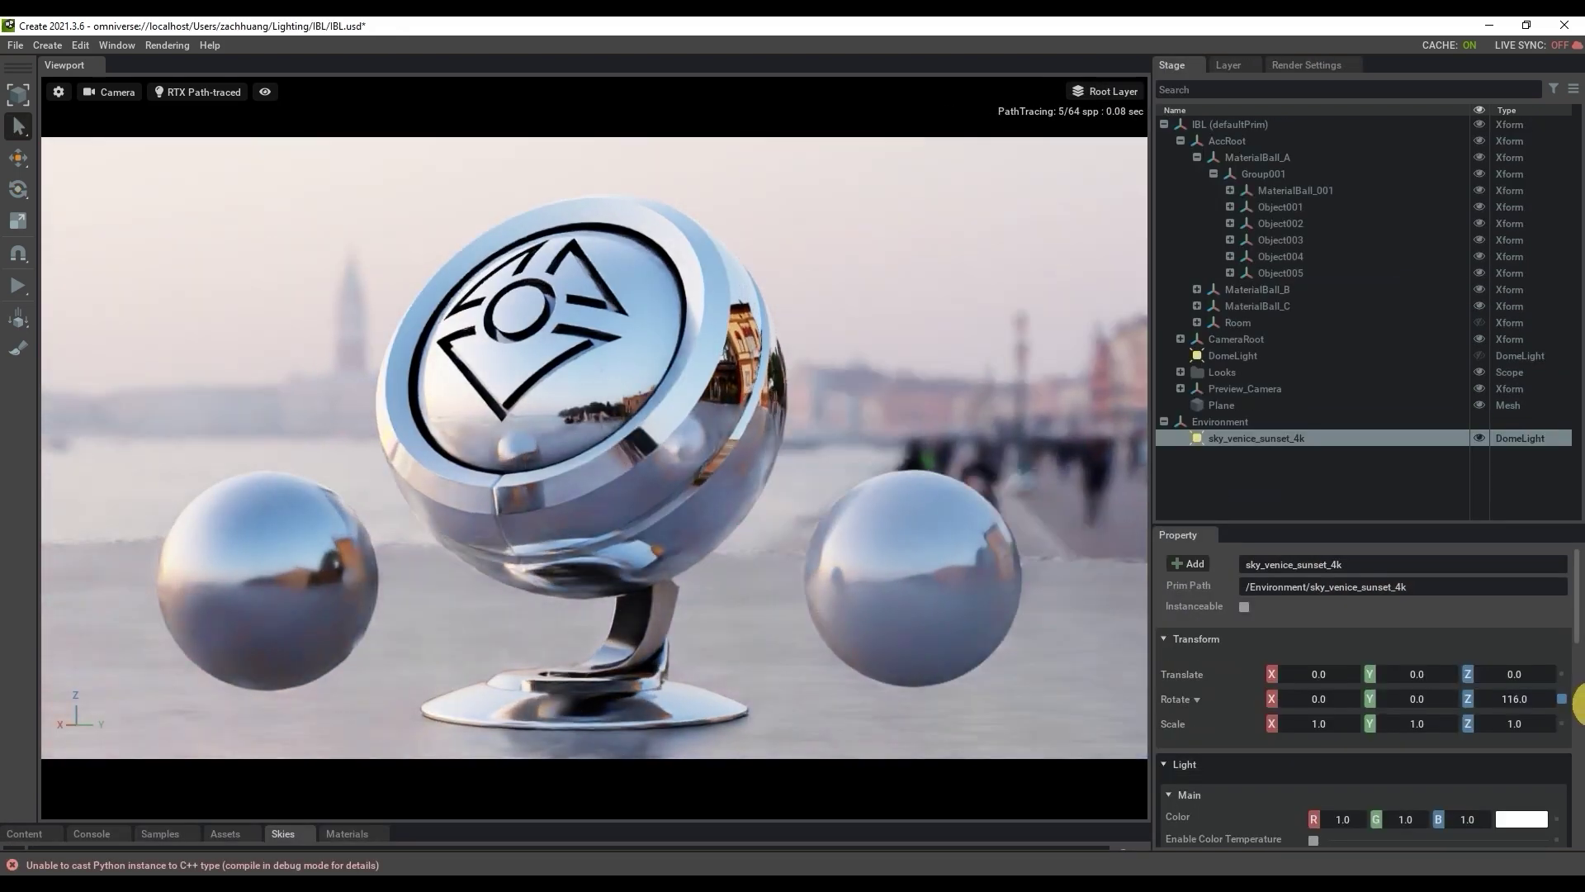
drag(1575, 706, 1479, 725)
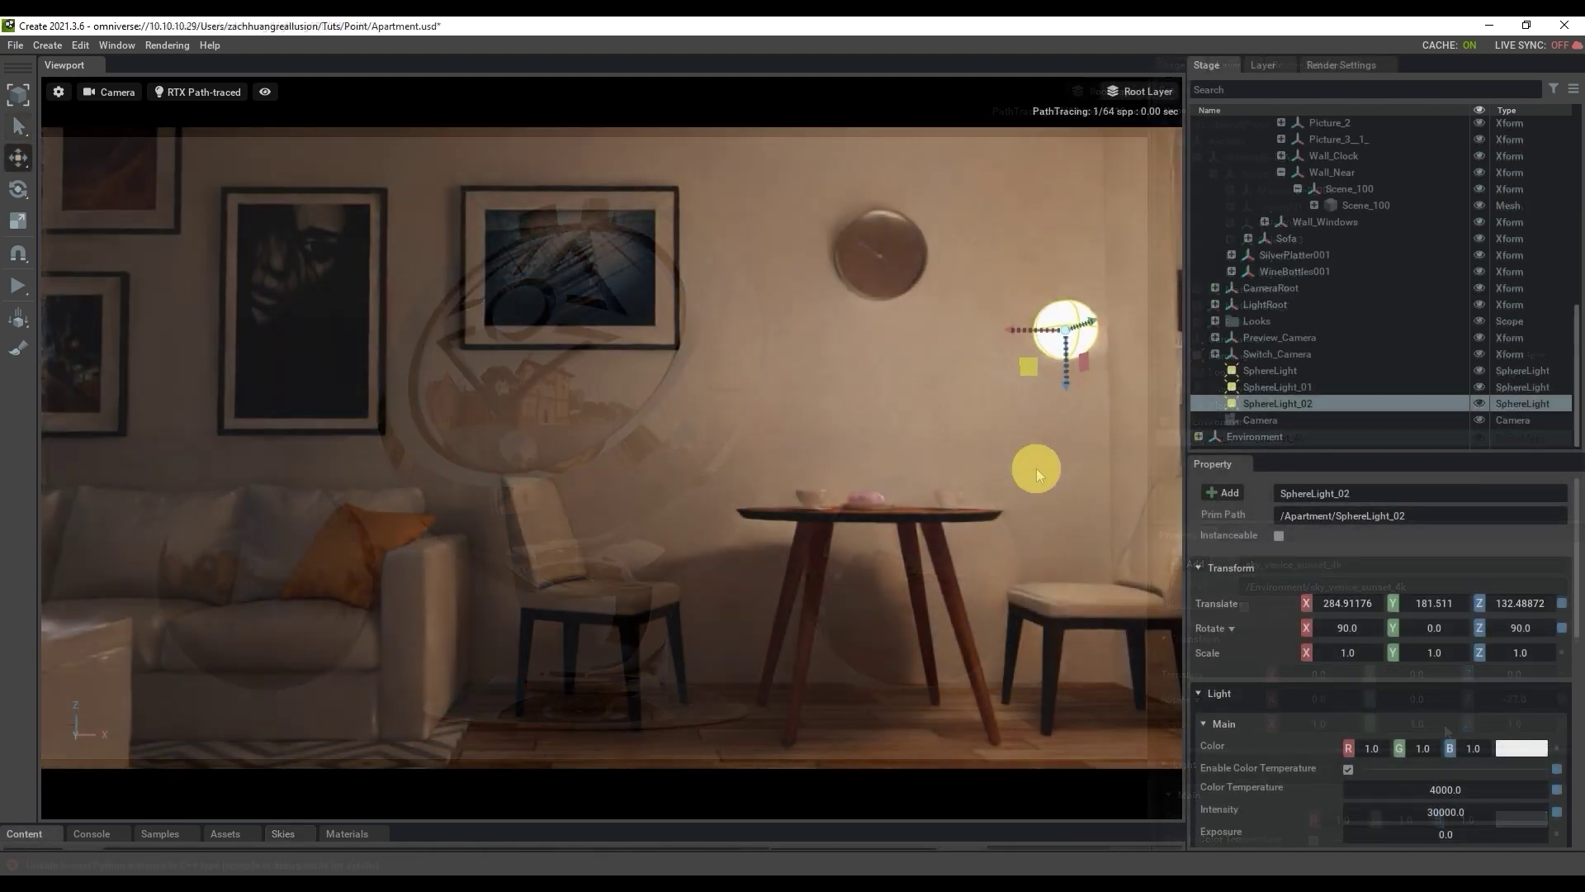
drag(1037, 468, 831, 702)
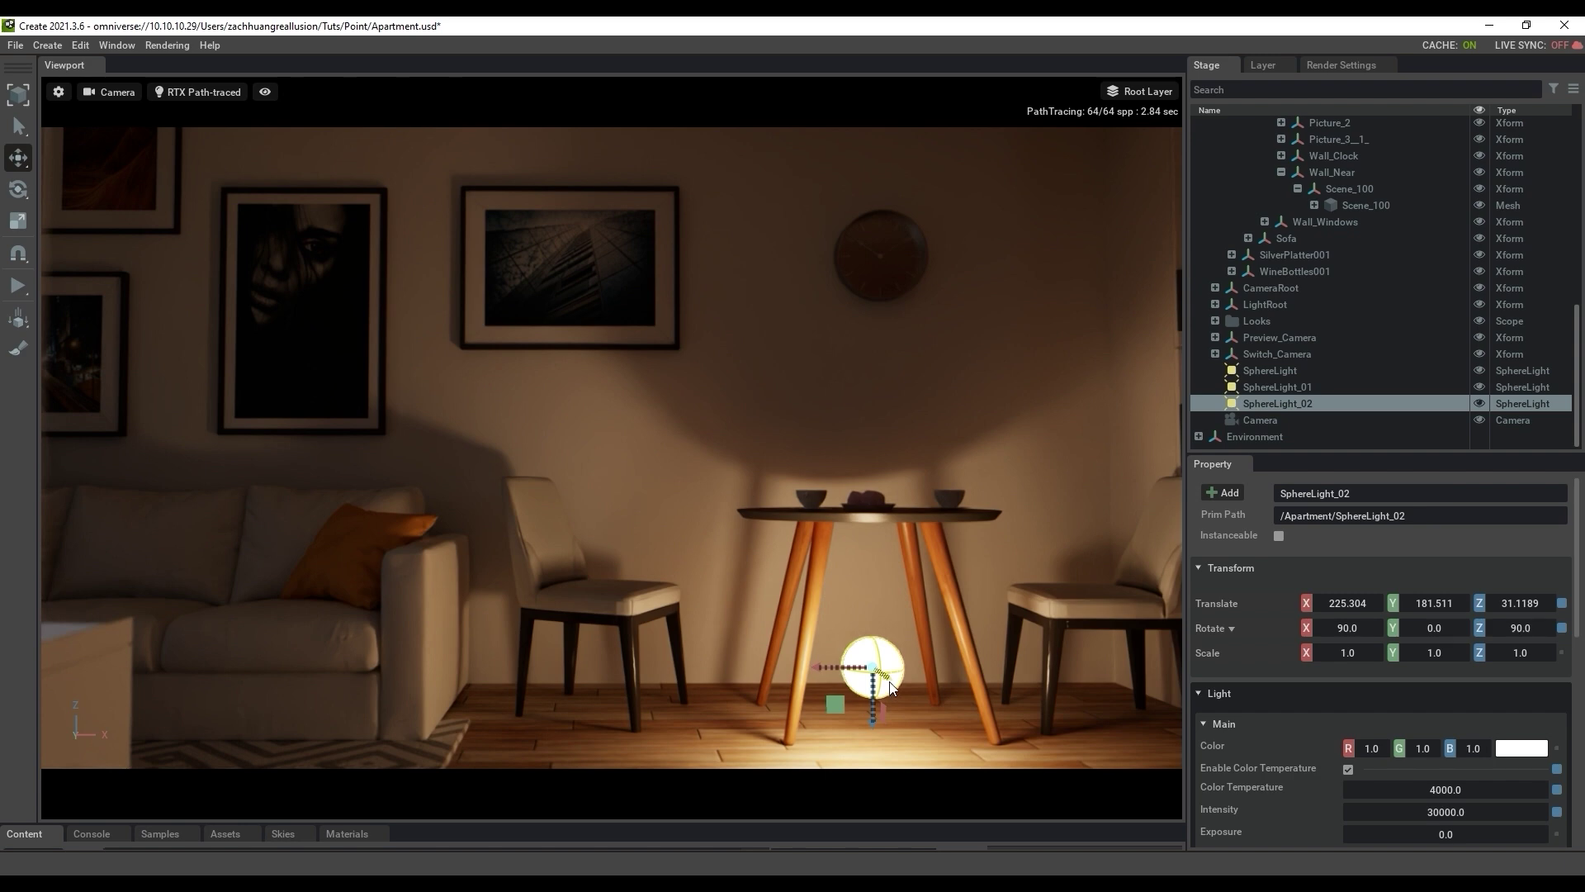
Step: Nudge SphereLight_02 up and left, then raise the RectLight exposure to 7.1
drag(890, 686, 767, 632)
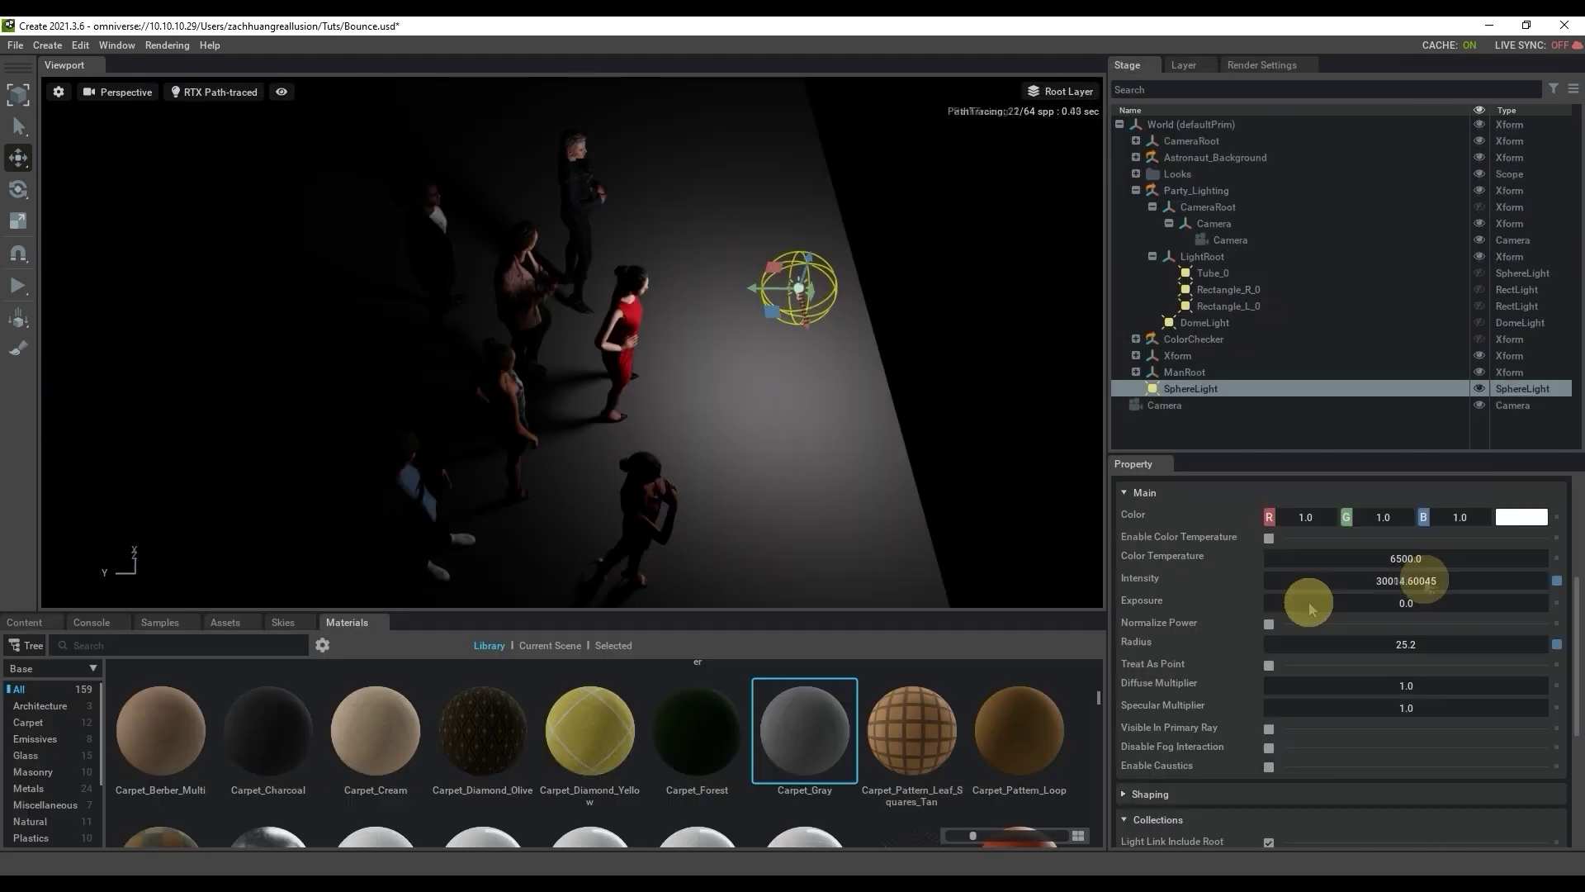
drag(1313, 608, 1349, 596)
scroll(547, 474, up, 2)
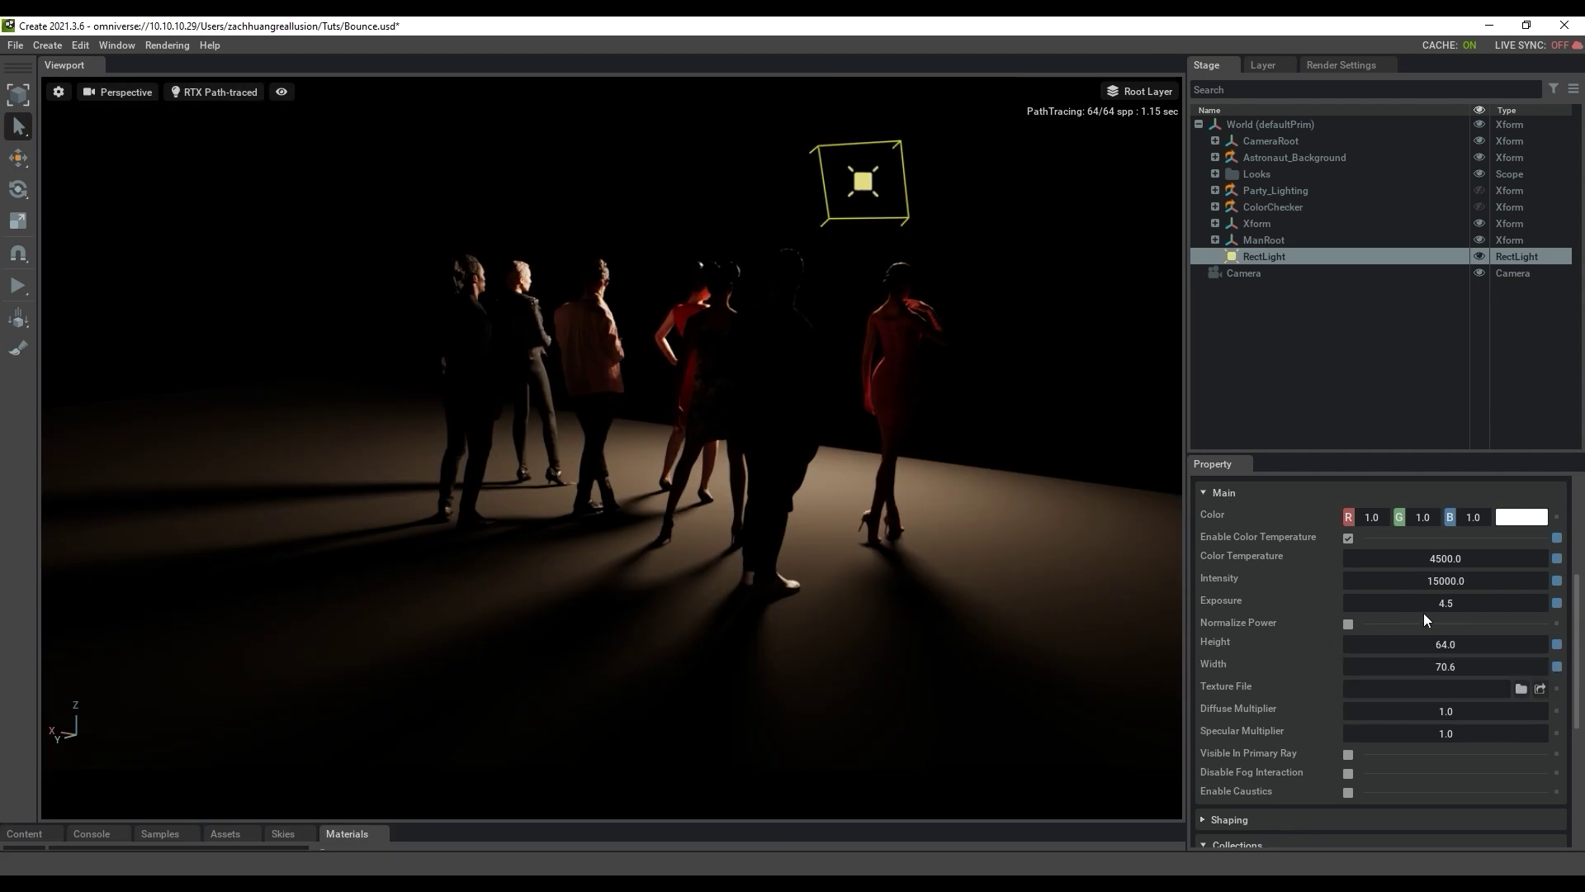
drag(1427, 611, 1460, 601)
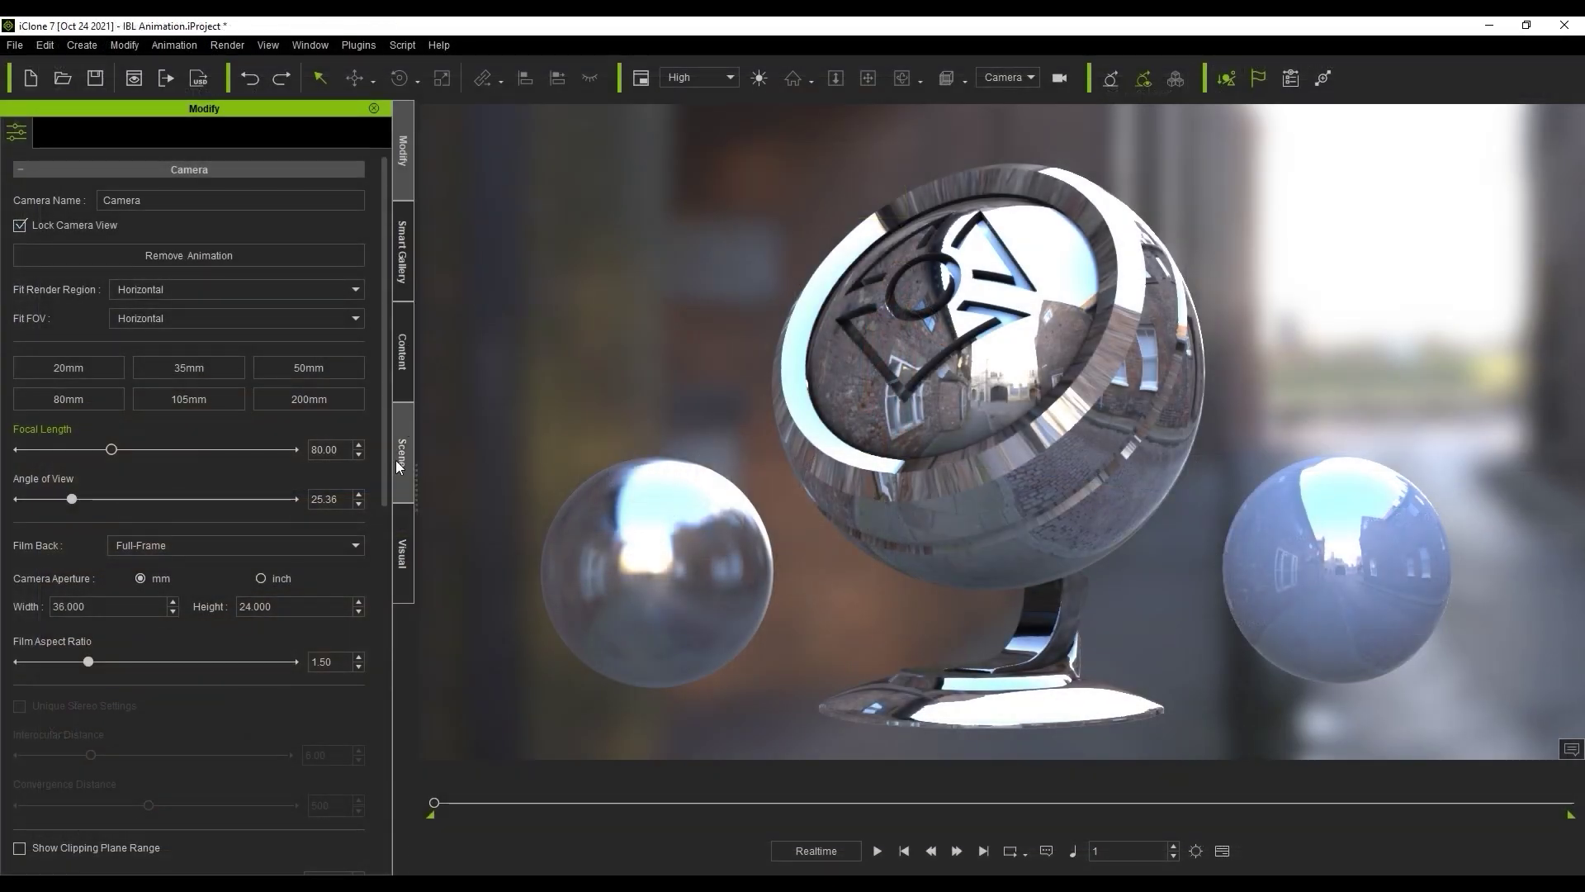
Step: Make the Room prop visible from the Scene list
click(396, 462)
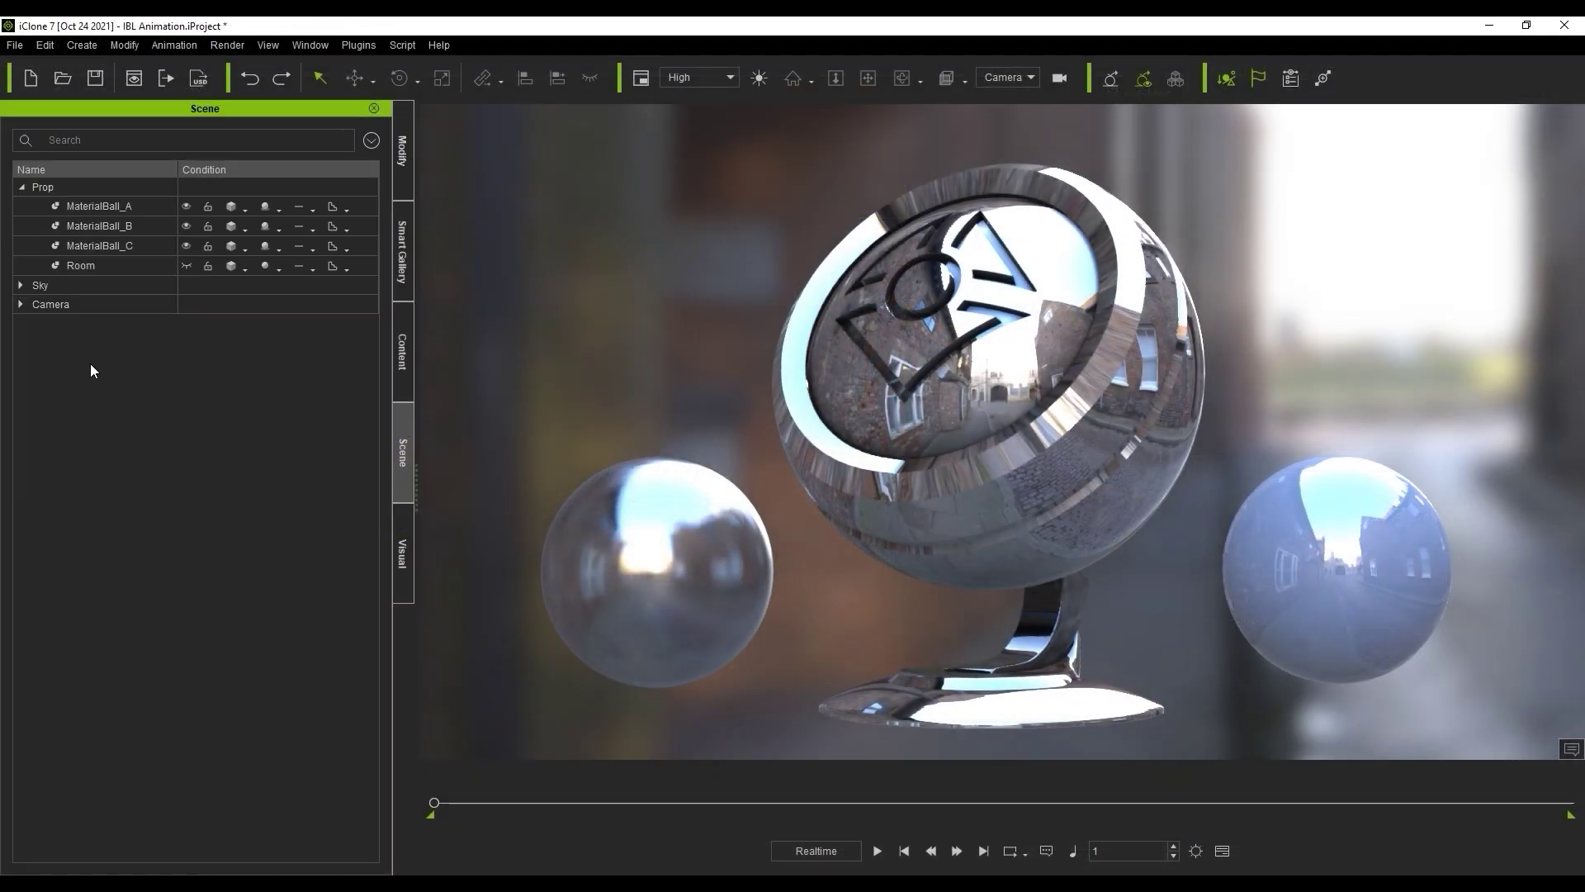
click(114, 267)
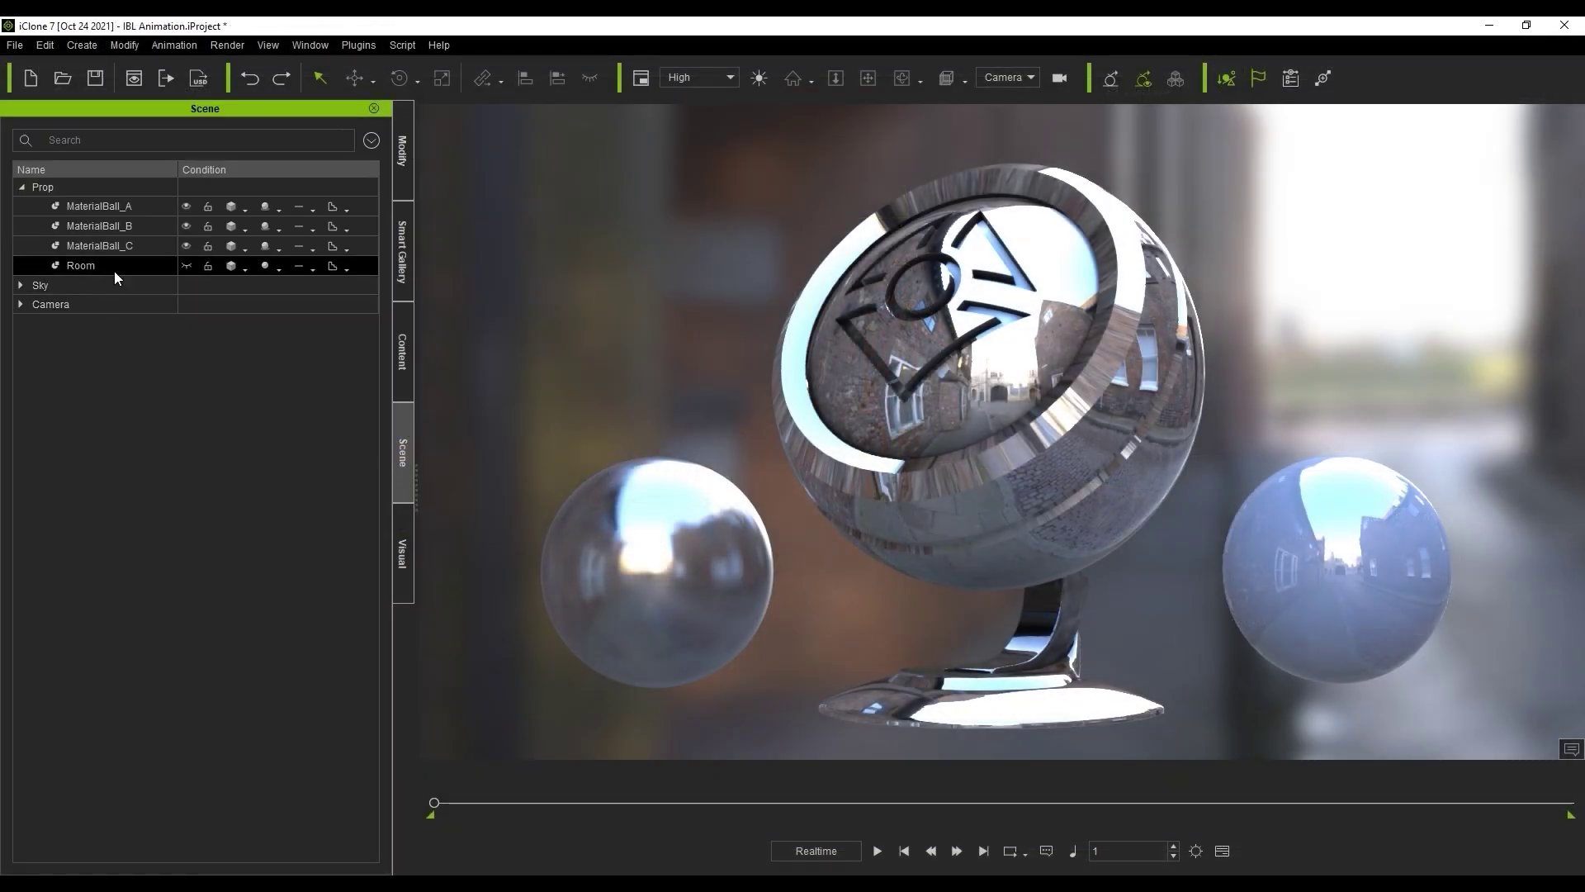
click(186, 265)
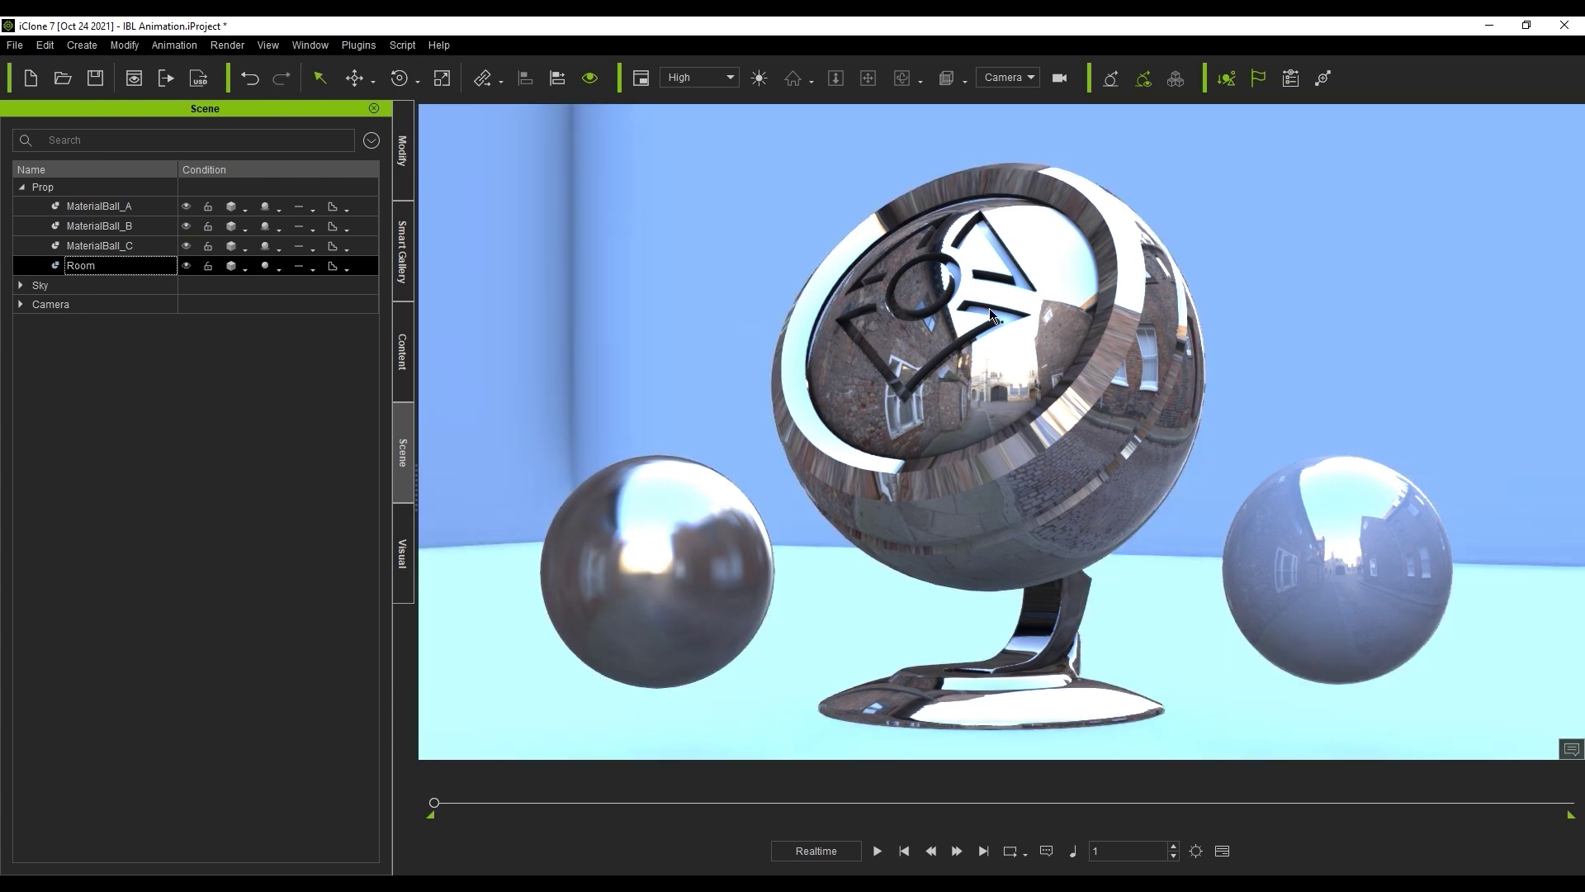
Step: Rotate the IBL environment to 243.6 degrees and orbit out to see the whole room
key(shift+i)
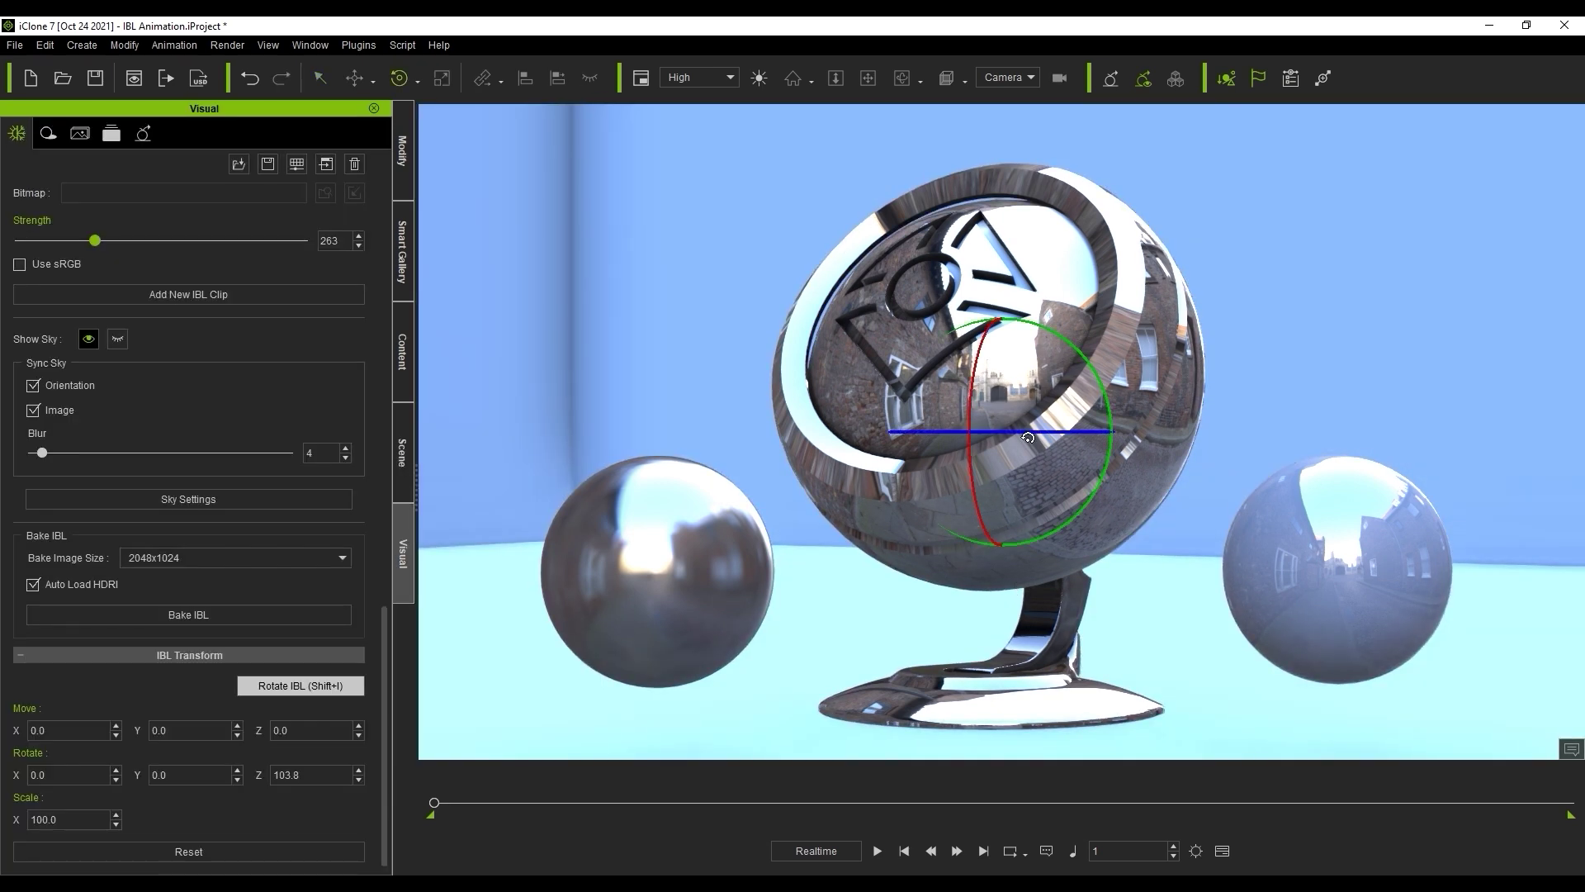
drag(1030, 418, 922, 478)
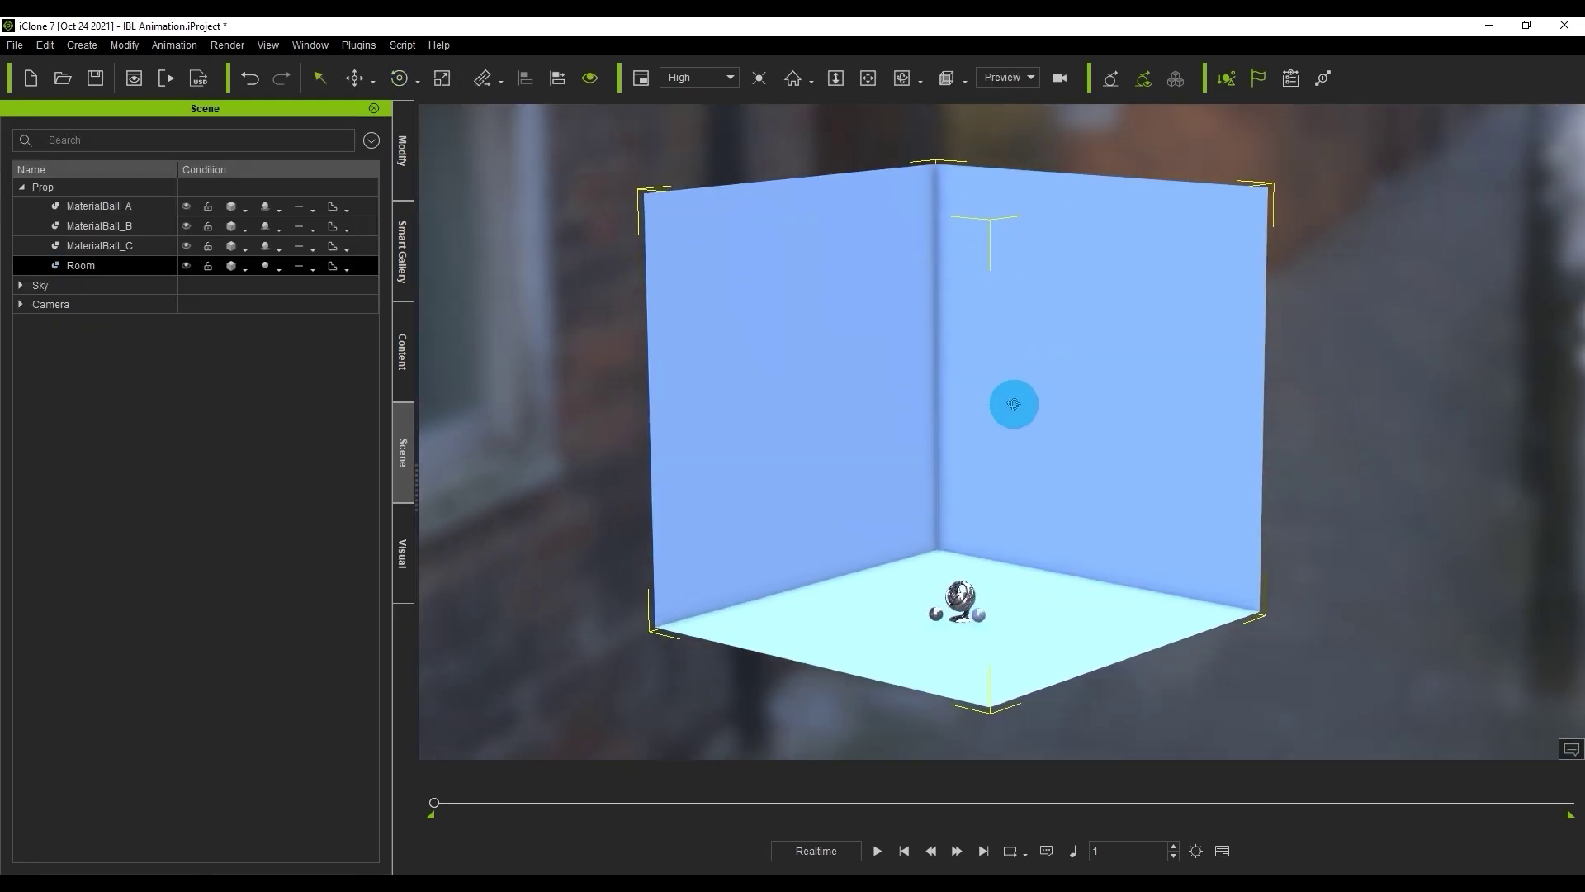
right_drag(1011, 400, 1064, 210)
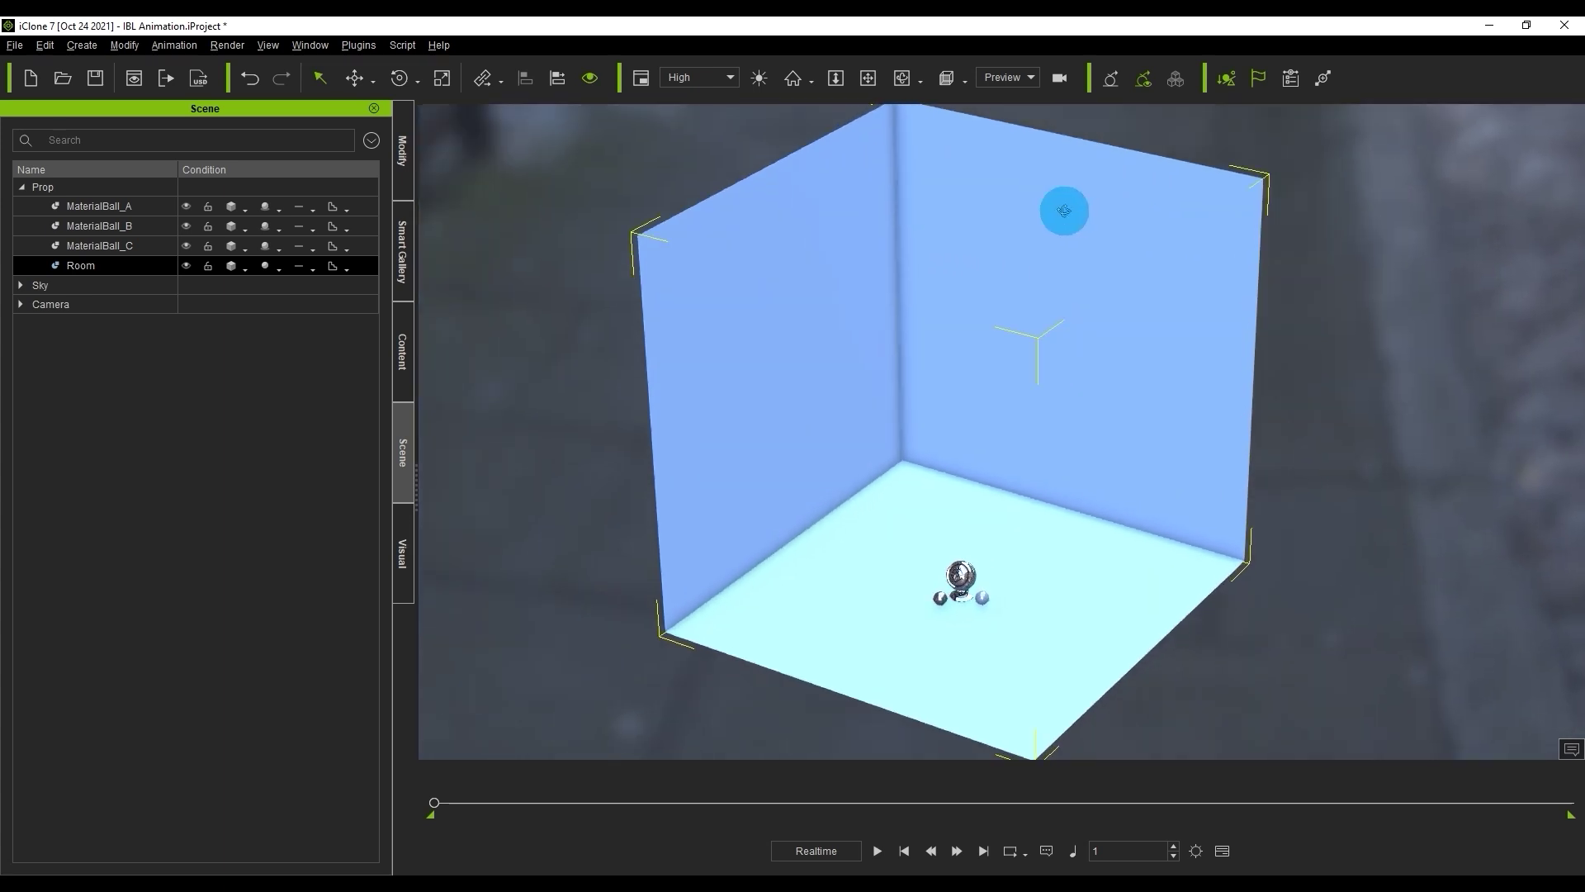
right_drag(1064, 210, 1063, 210)
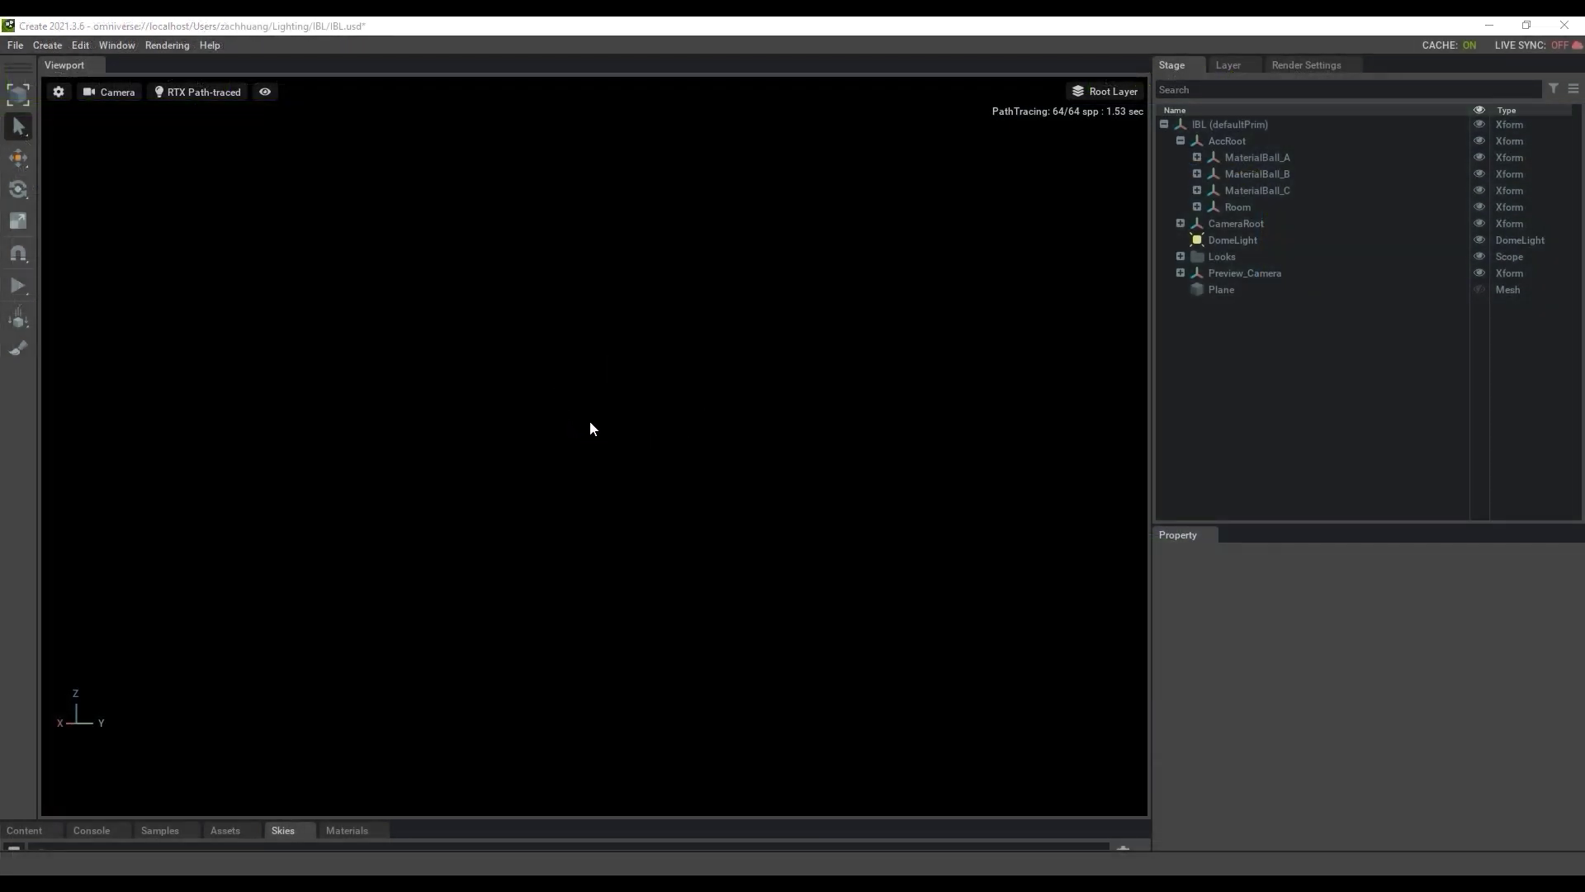
Step: Hide the Room box while viewing through Preview_Camera
click(583, 391)
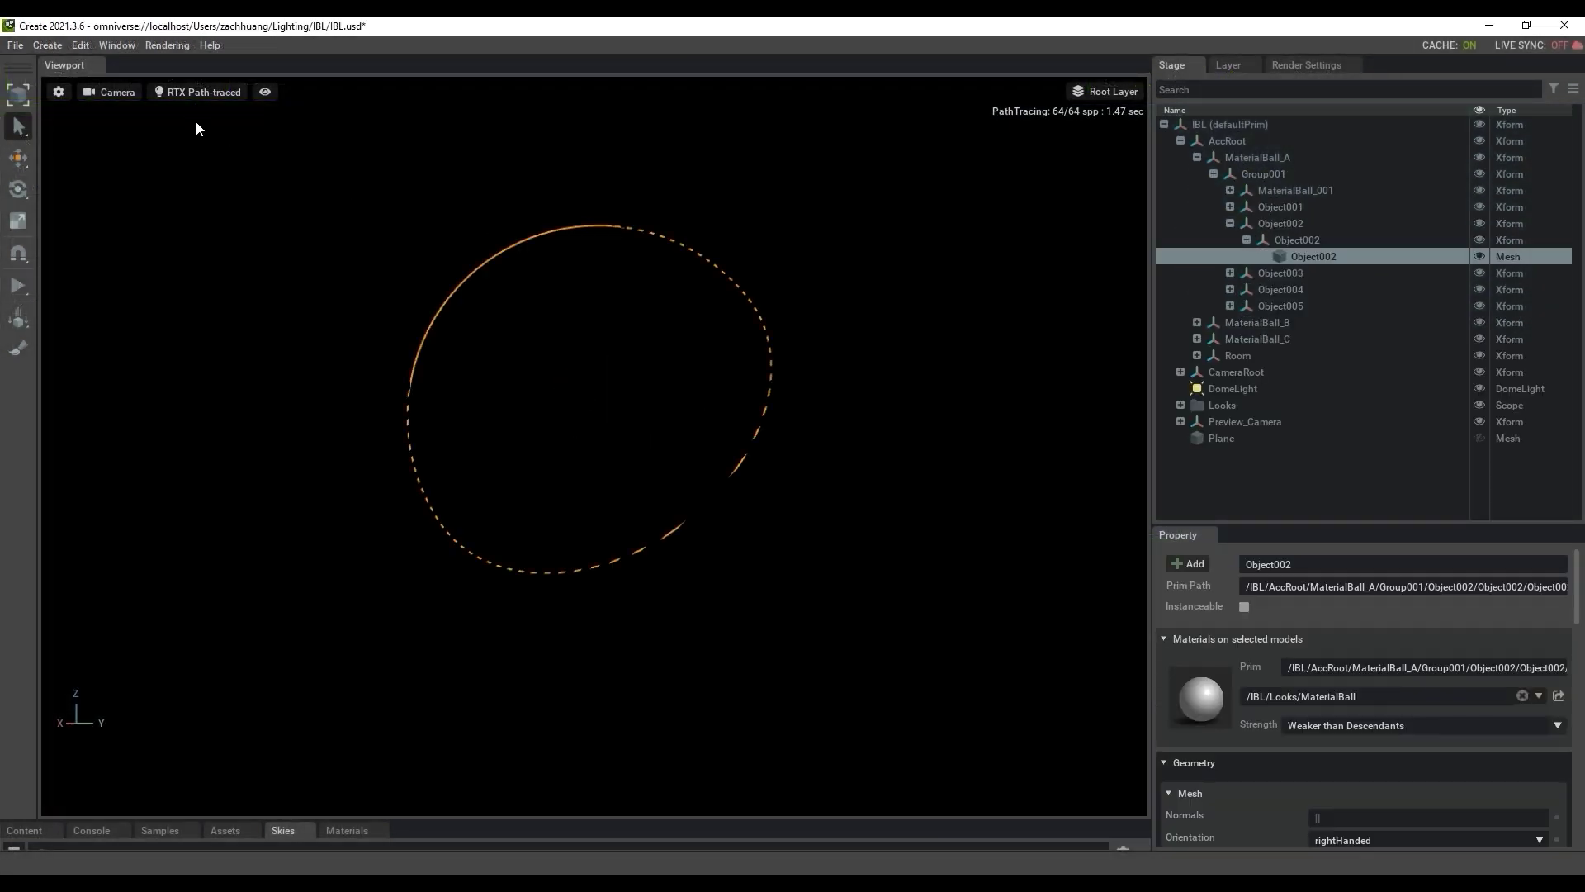
click(111, 92)
mouse_move(124, 106)
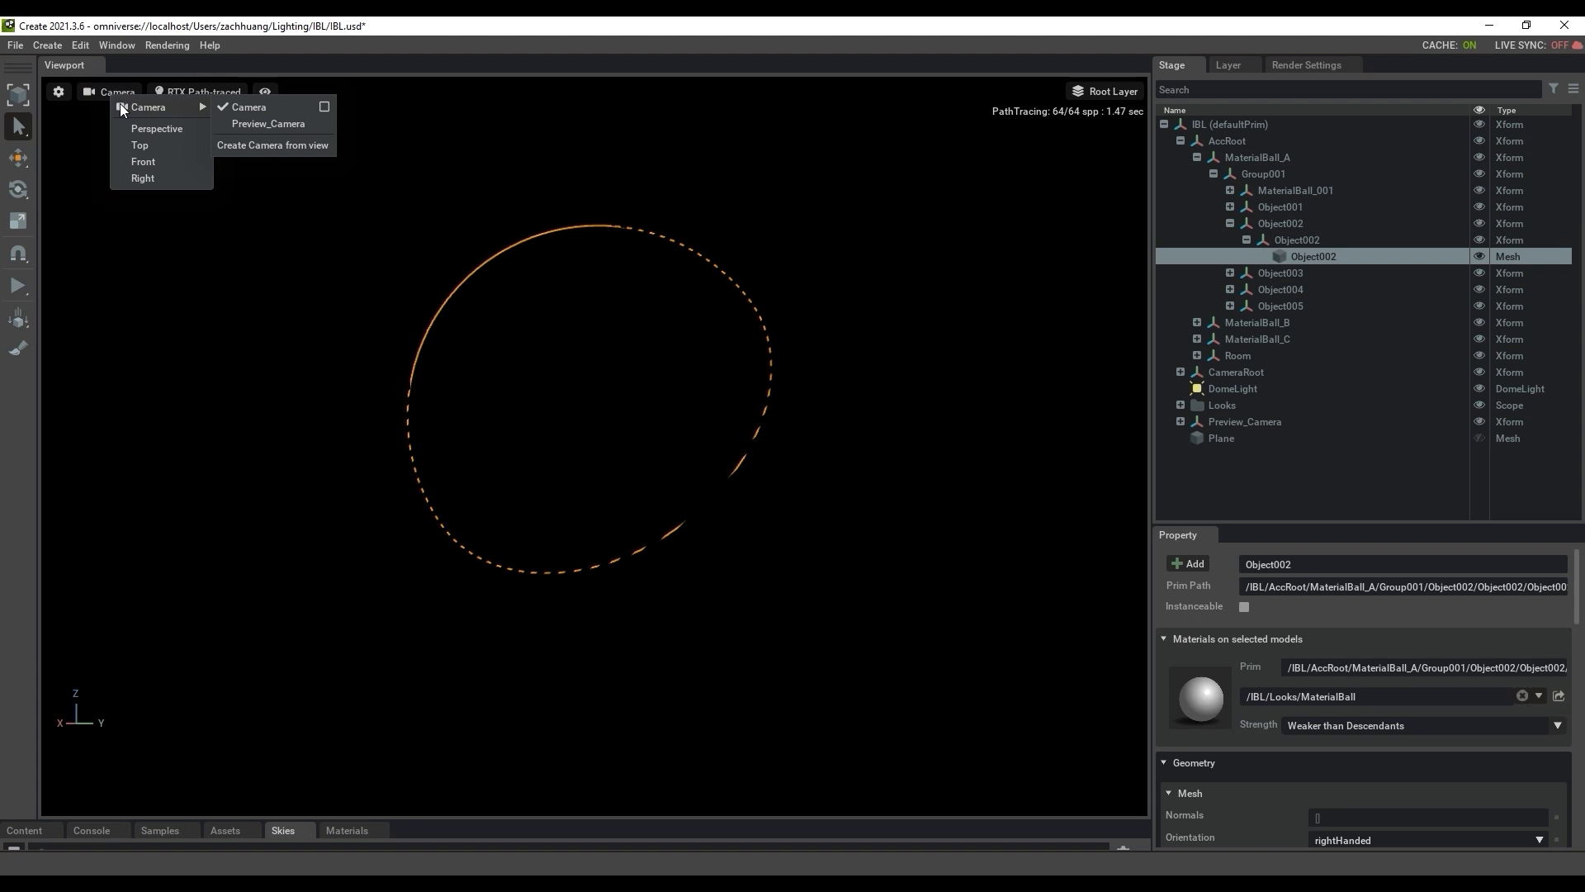
click(280, 126)
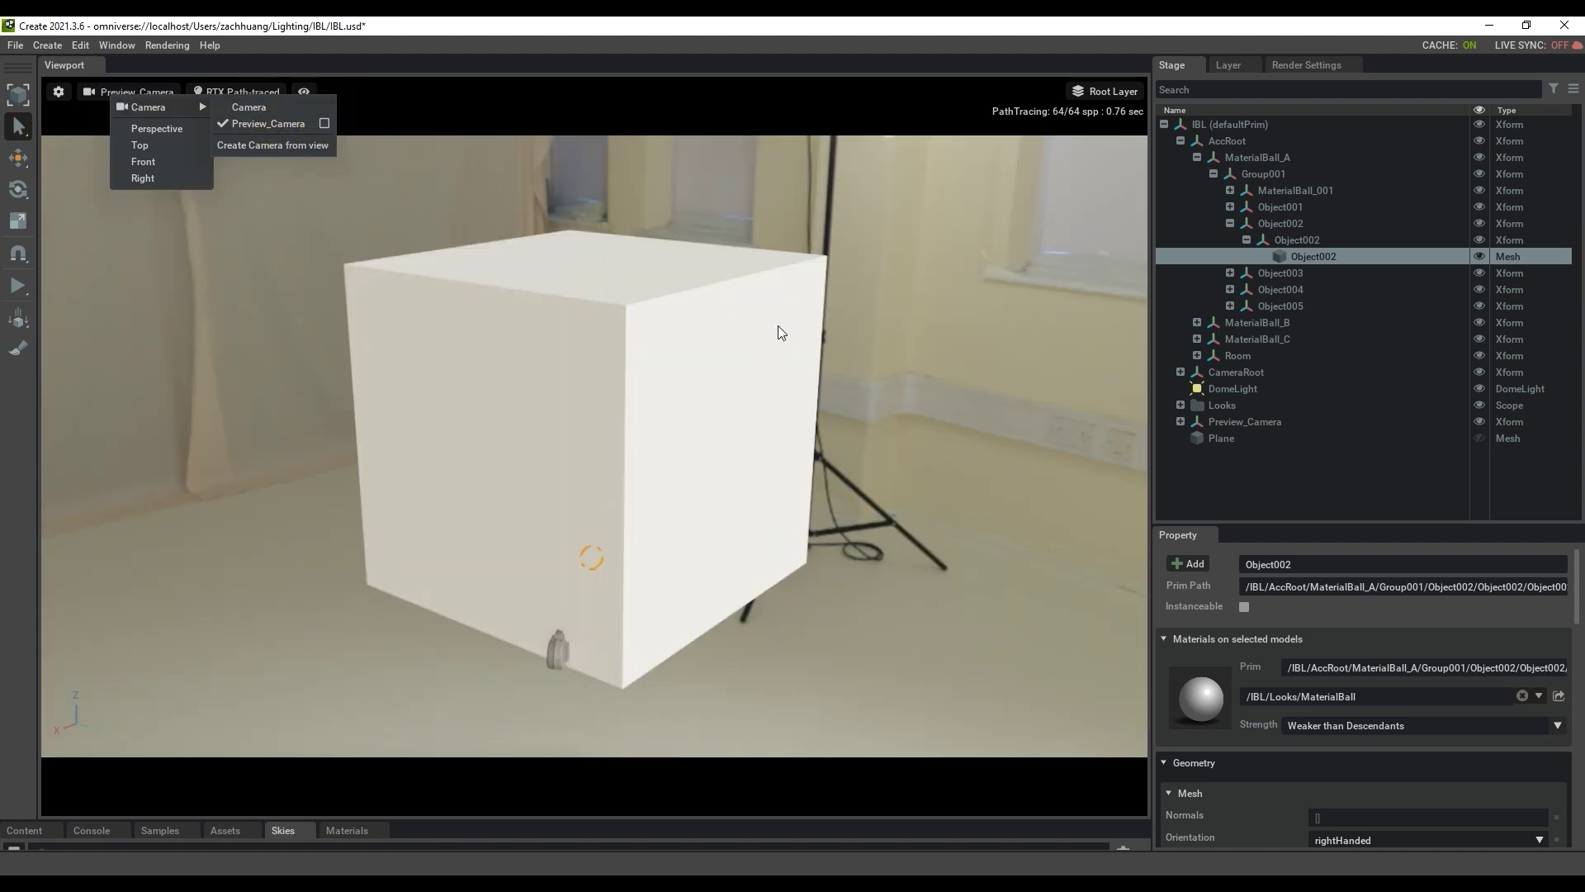
alt+drag(765, 340, 782, 384)
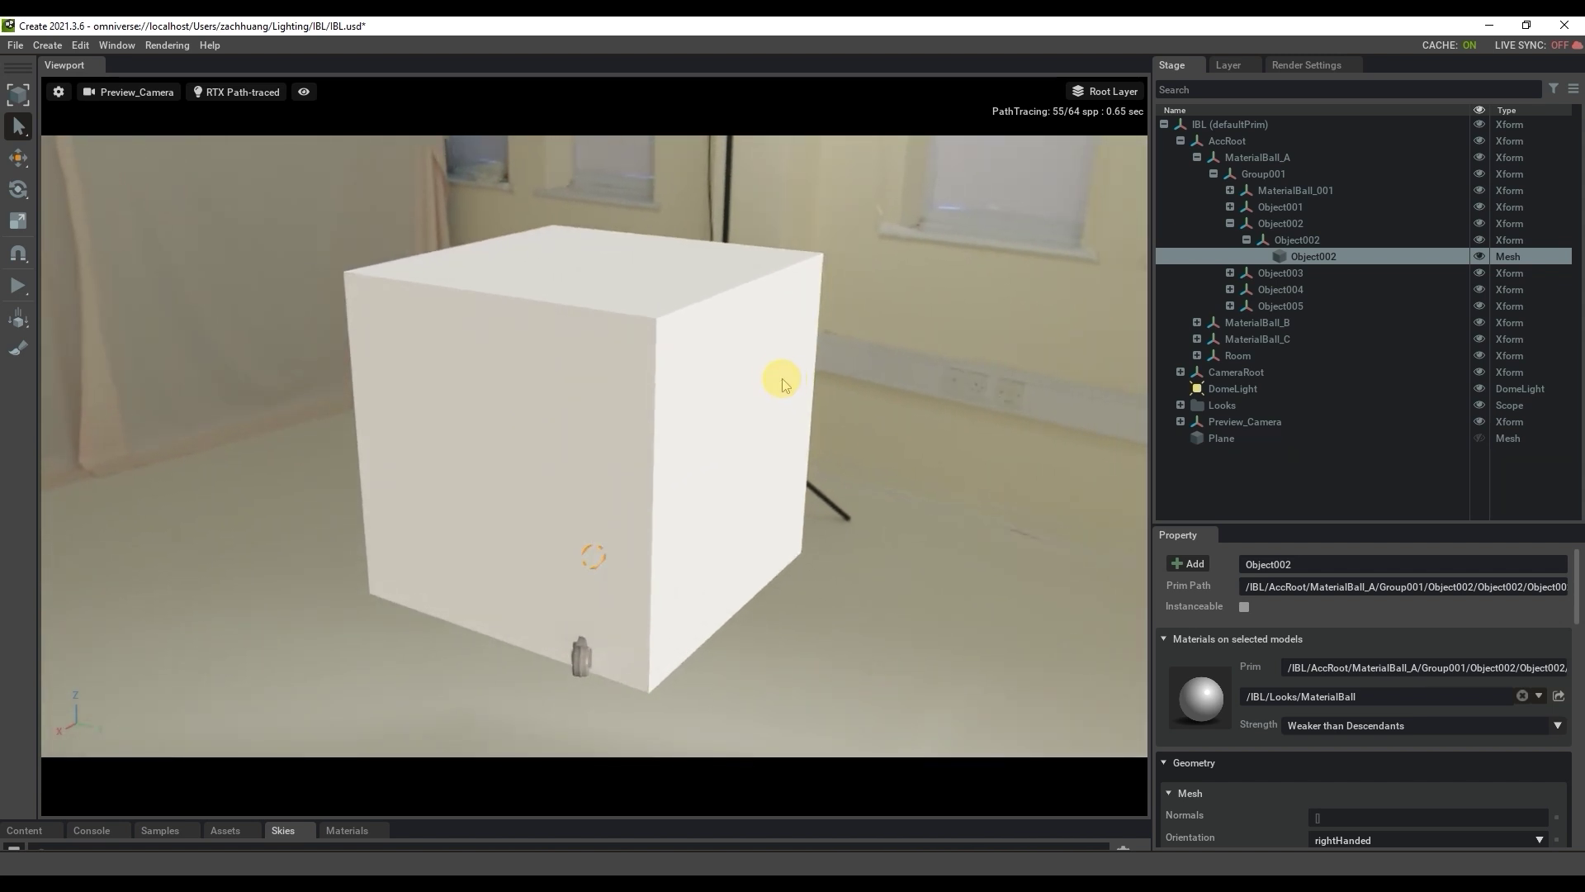
click(788, 370)
key(h)
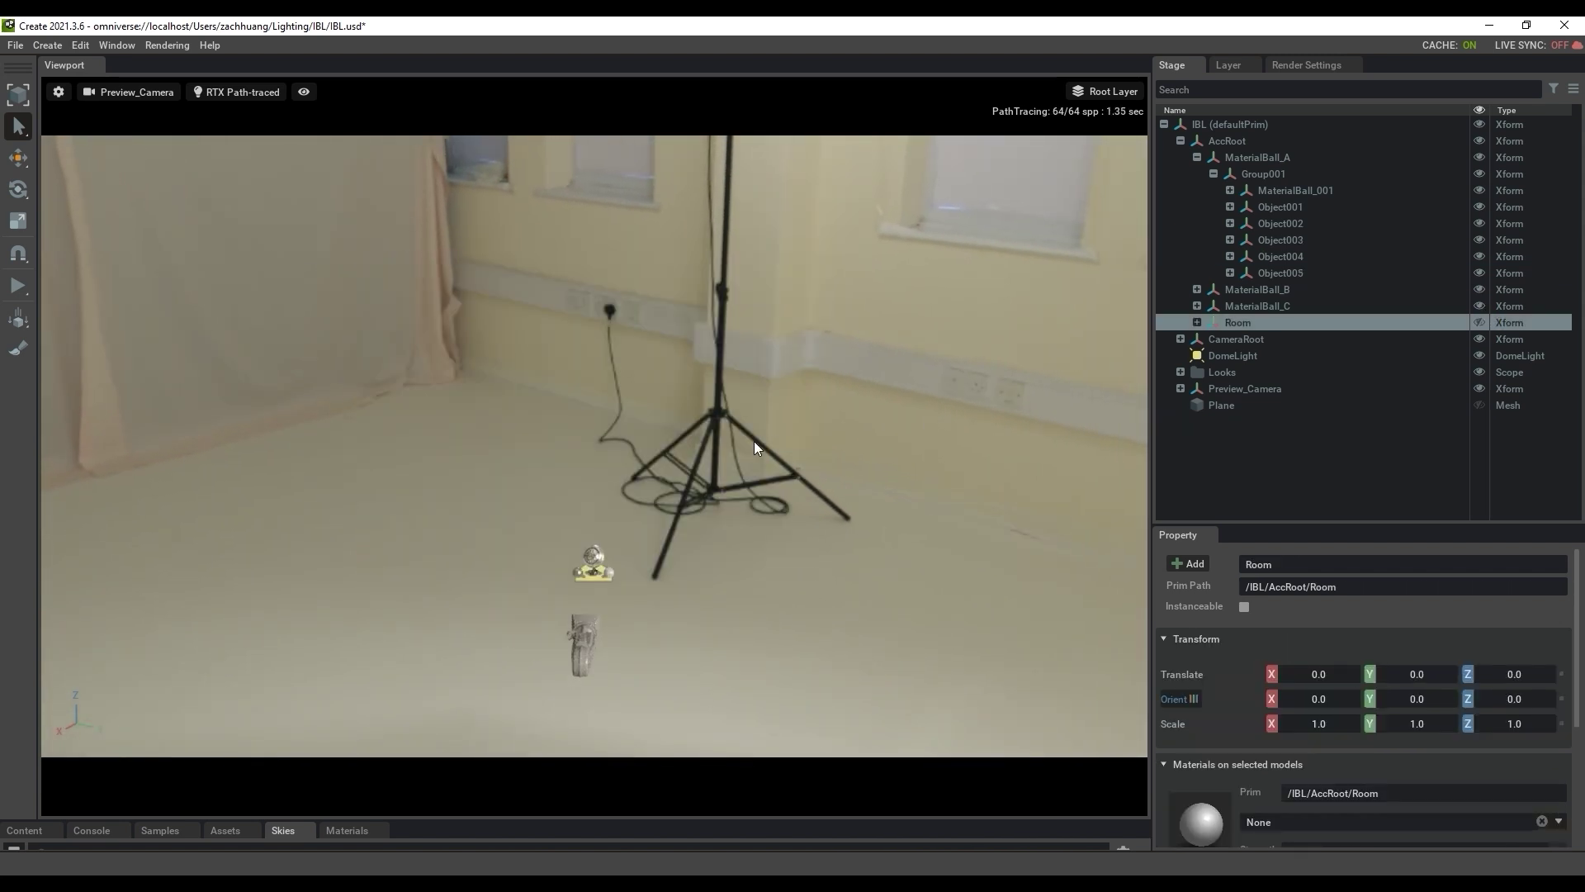
Step: Return to the perspective camera and rotate the DomeLight's Orient Z to 318
click(133, 92)
click(272, 102)
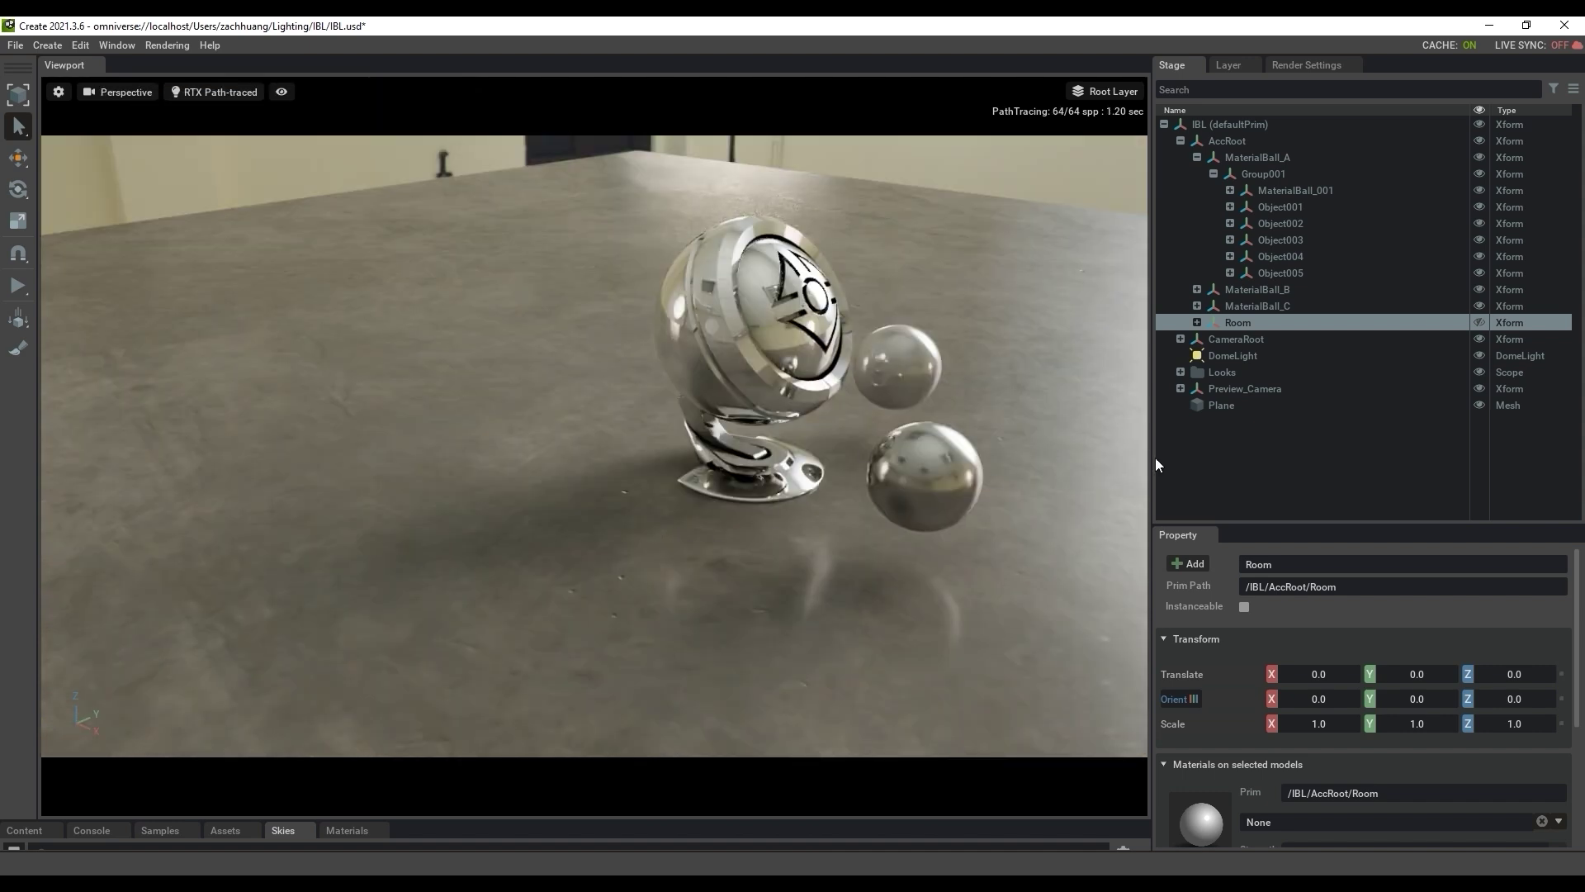
click(1232, 355)
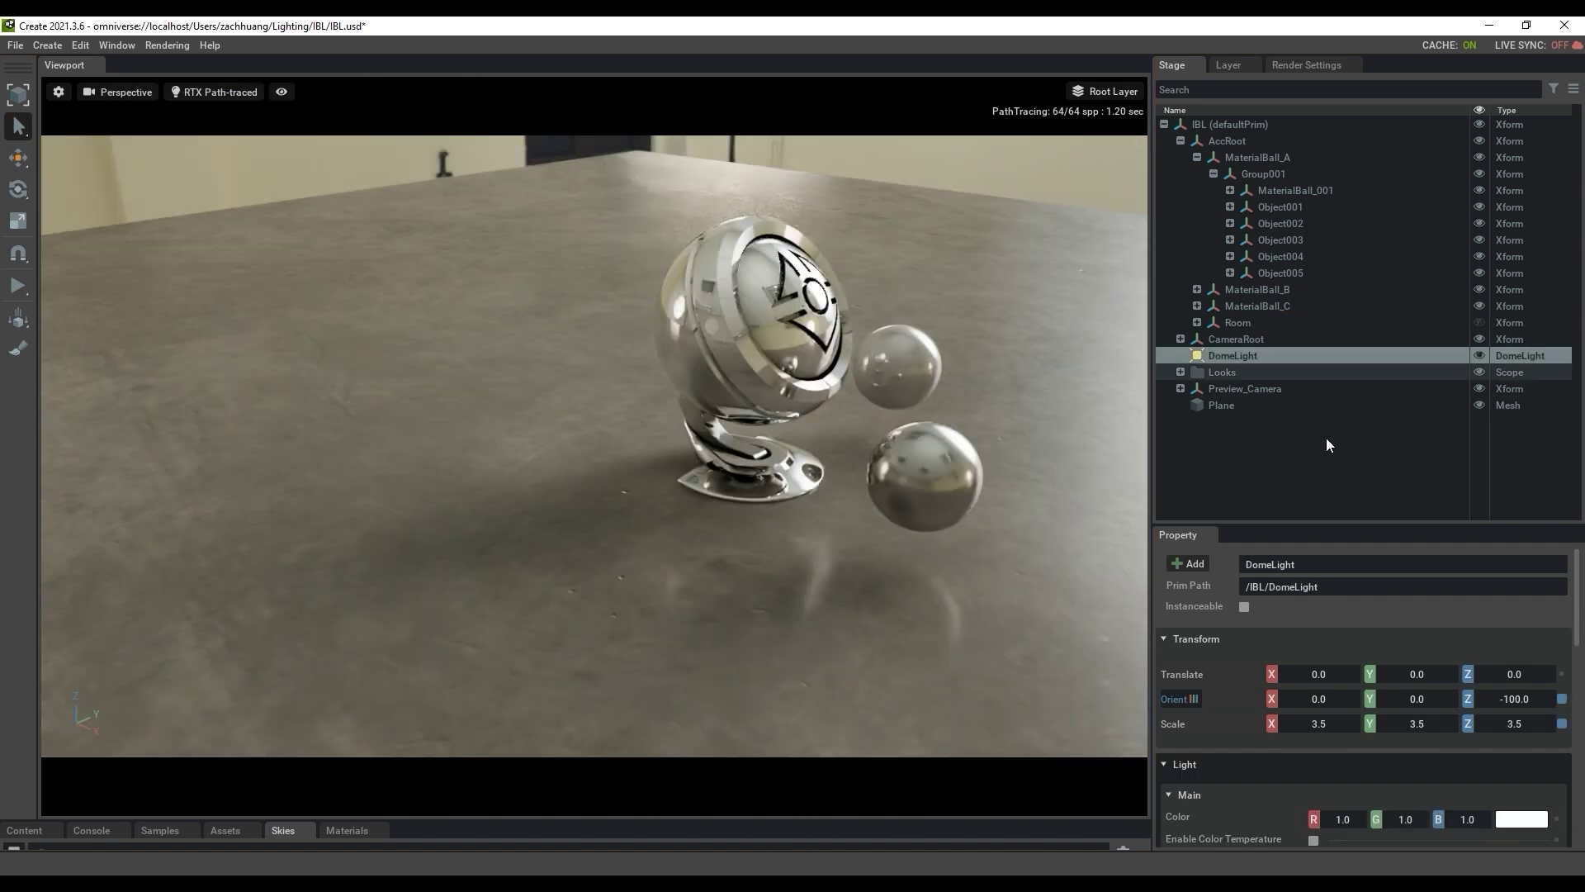
click(1523, 700)
mouse_move(1523, 704)
mouse_down()
mouse_move(1560, 695)
mouse_move(1454, 717)
mouse_move(1465, 698)
mouse_up()
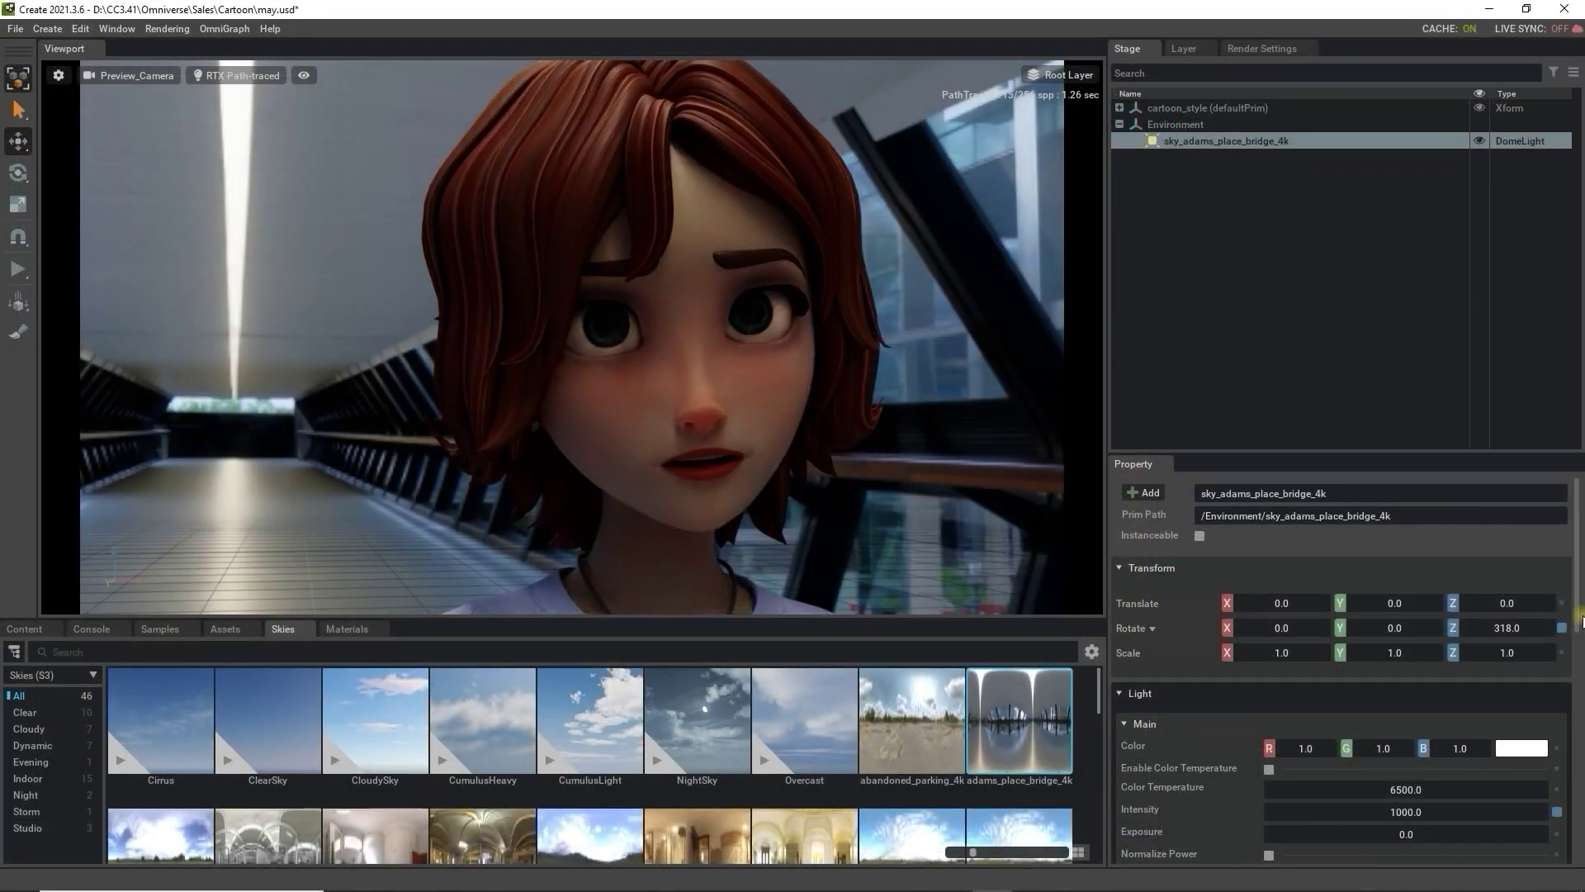
Step: Replace the sky with entrance_hall_4k and rotate it around Z
scroll(795, 797, down, 1)
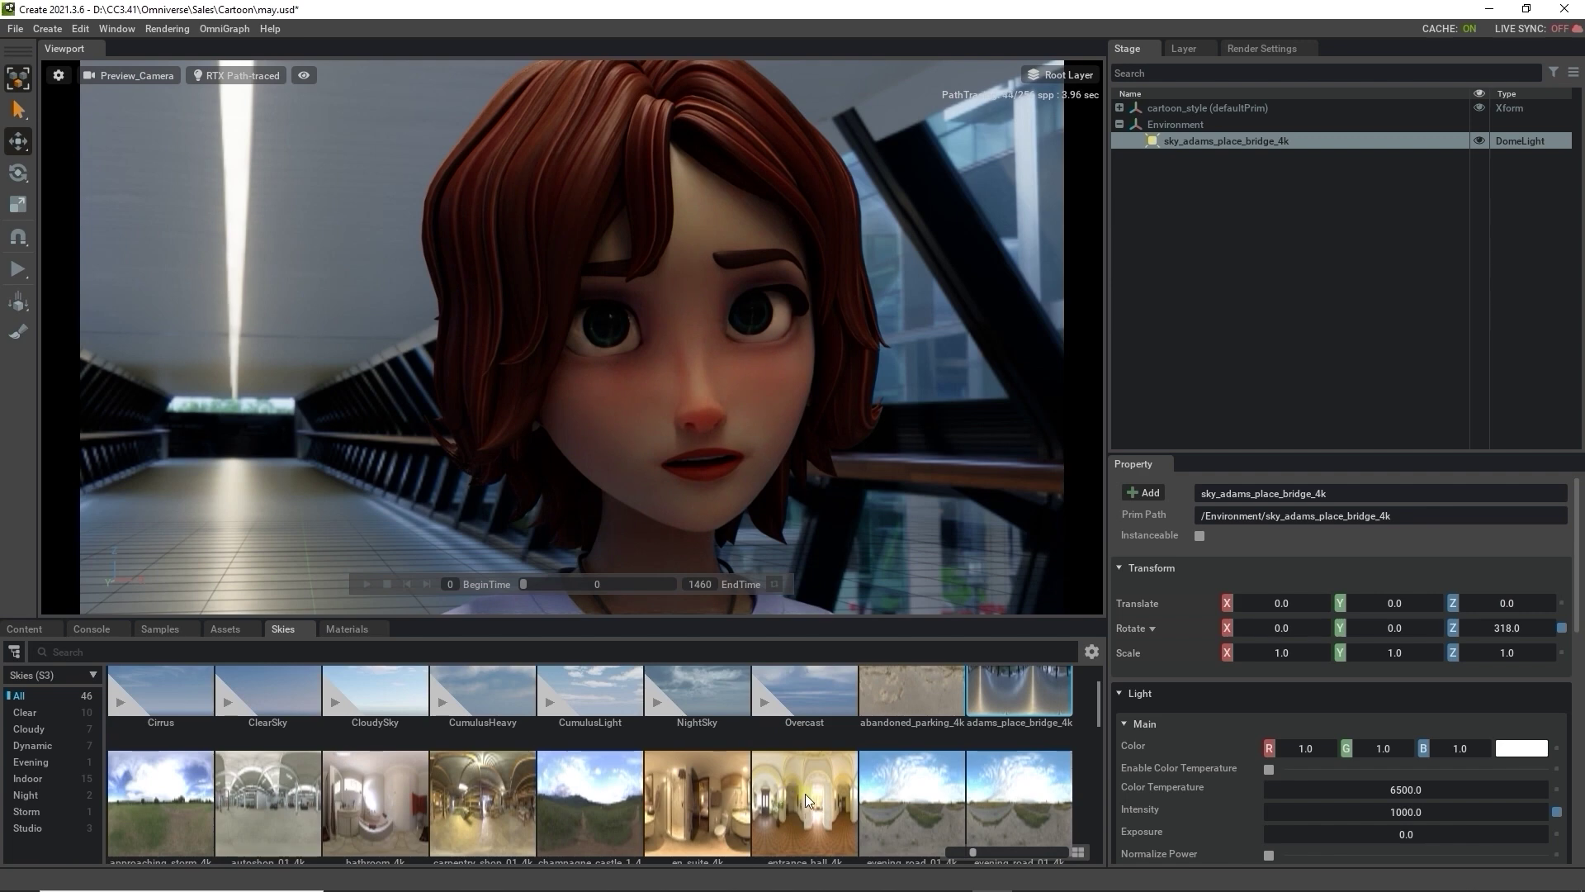
double_click(806, 799)
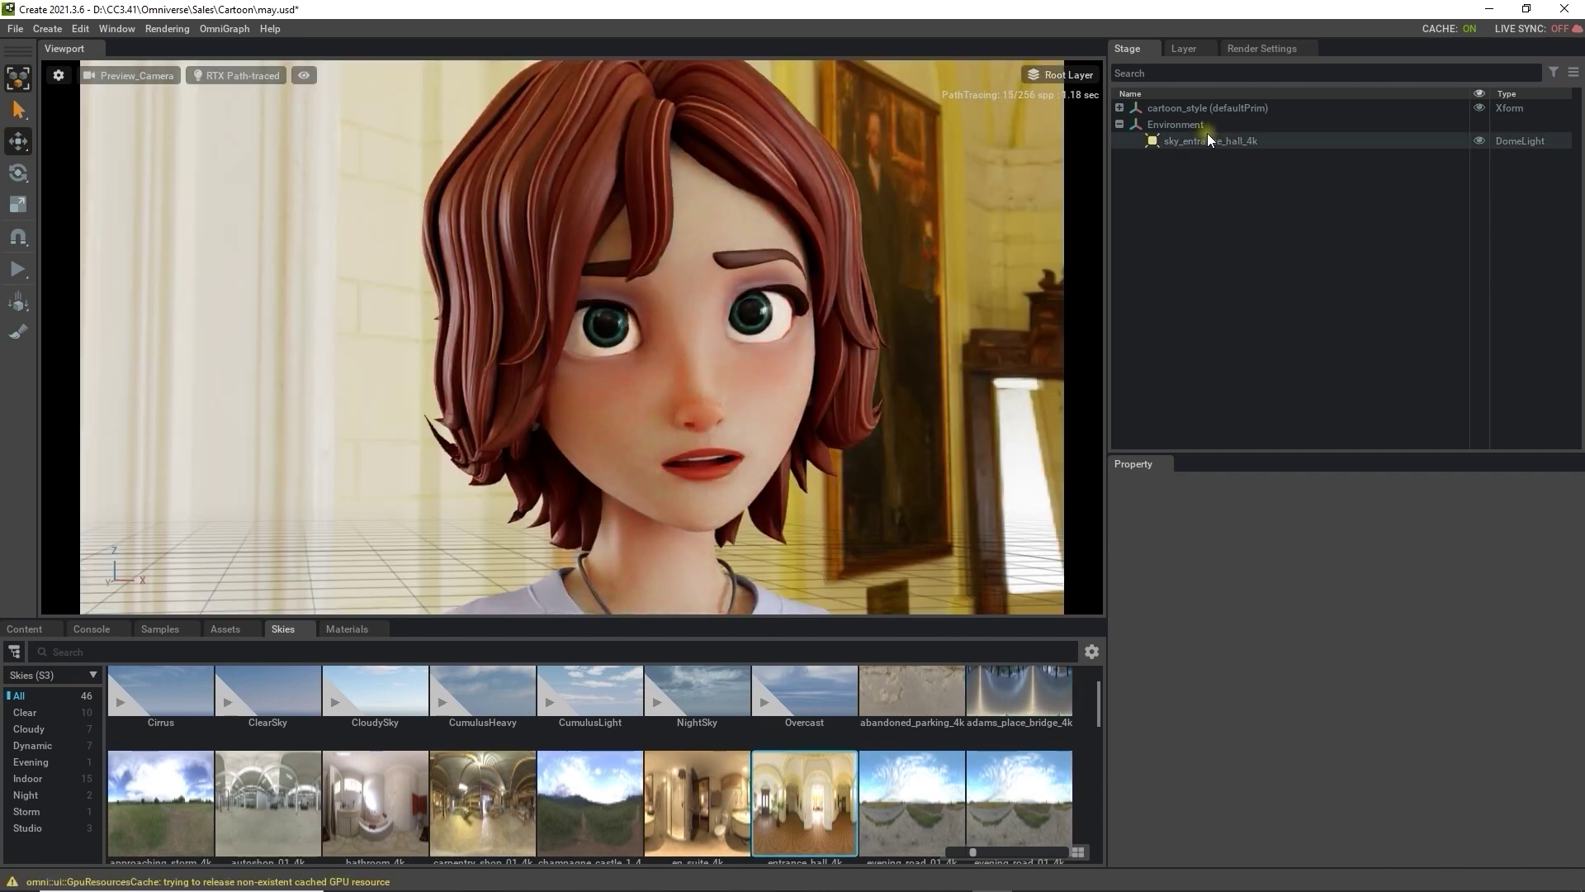
click(1212, 148)
mouse_move(1504, 638)
mouse_down()
mouse_move(1555, 640)
mouse_move(1478, 630)
mouse_move(1550, 627)
mouse_move(1542, 611)
mouse_move(1511, 629)
mouse_up()
Step: Replace the sky with the lebombo environment and select it for rotation
scroll(790, 766, down, 2)
double_click(914, 790)
click(1202, 142)
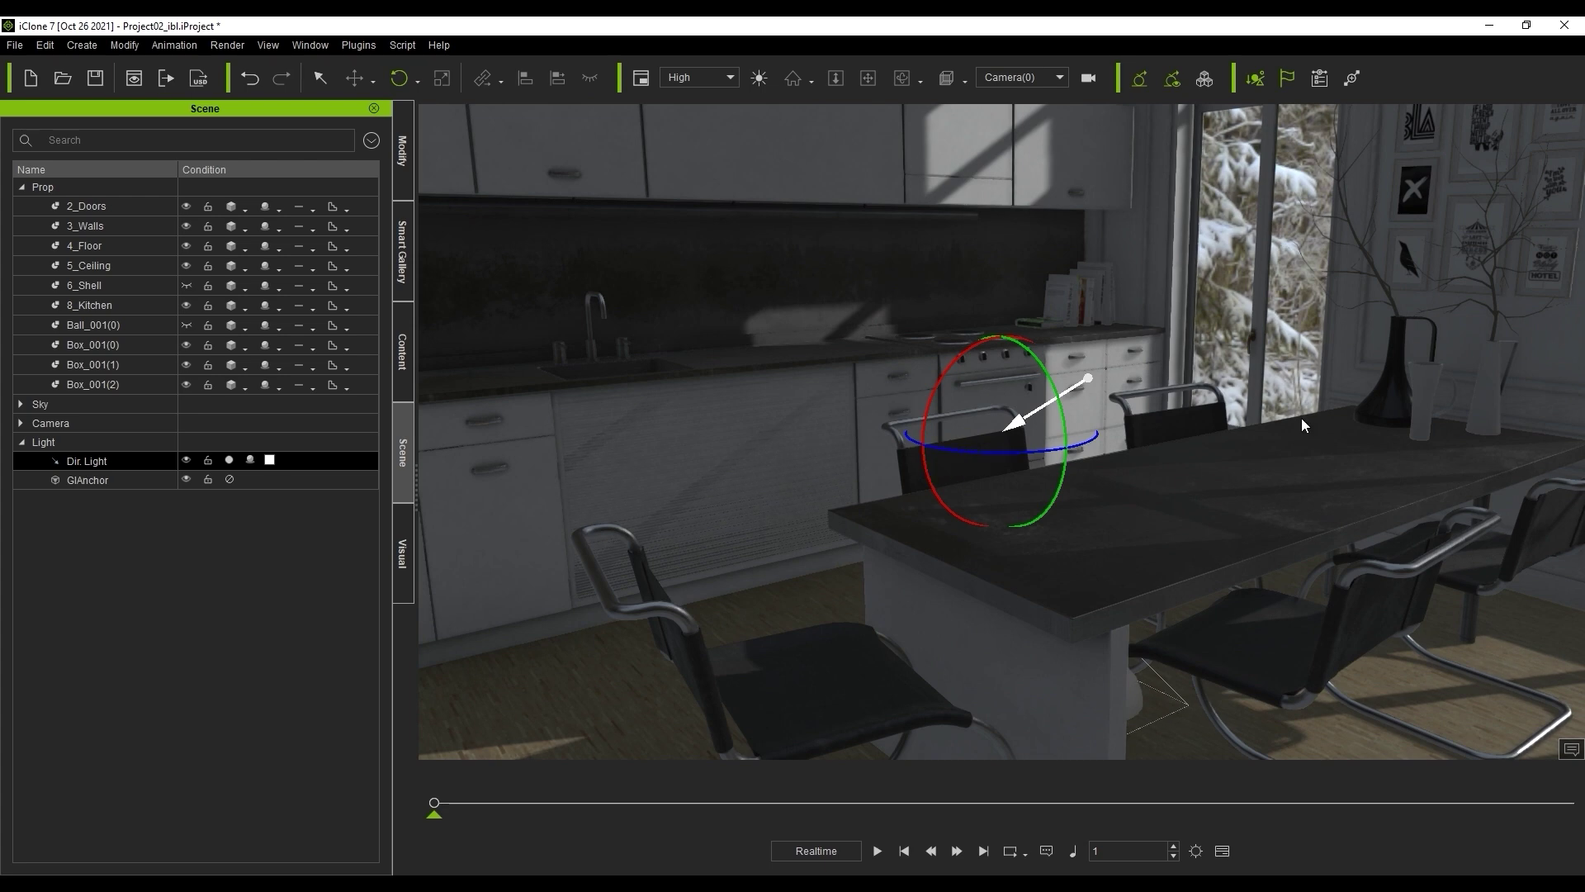
Step: Undo the sunlight rotation and try out the light's Multiplier and shadow Darkness
key(ctrl+z)
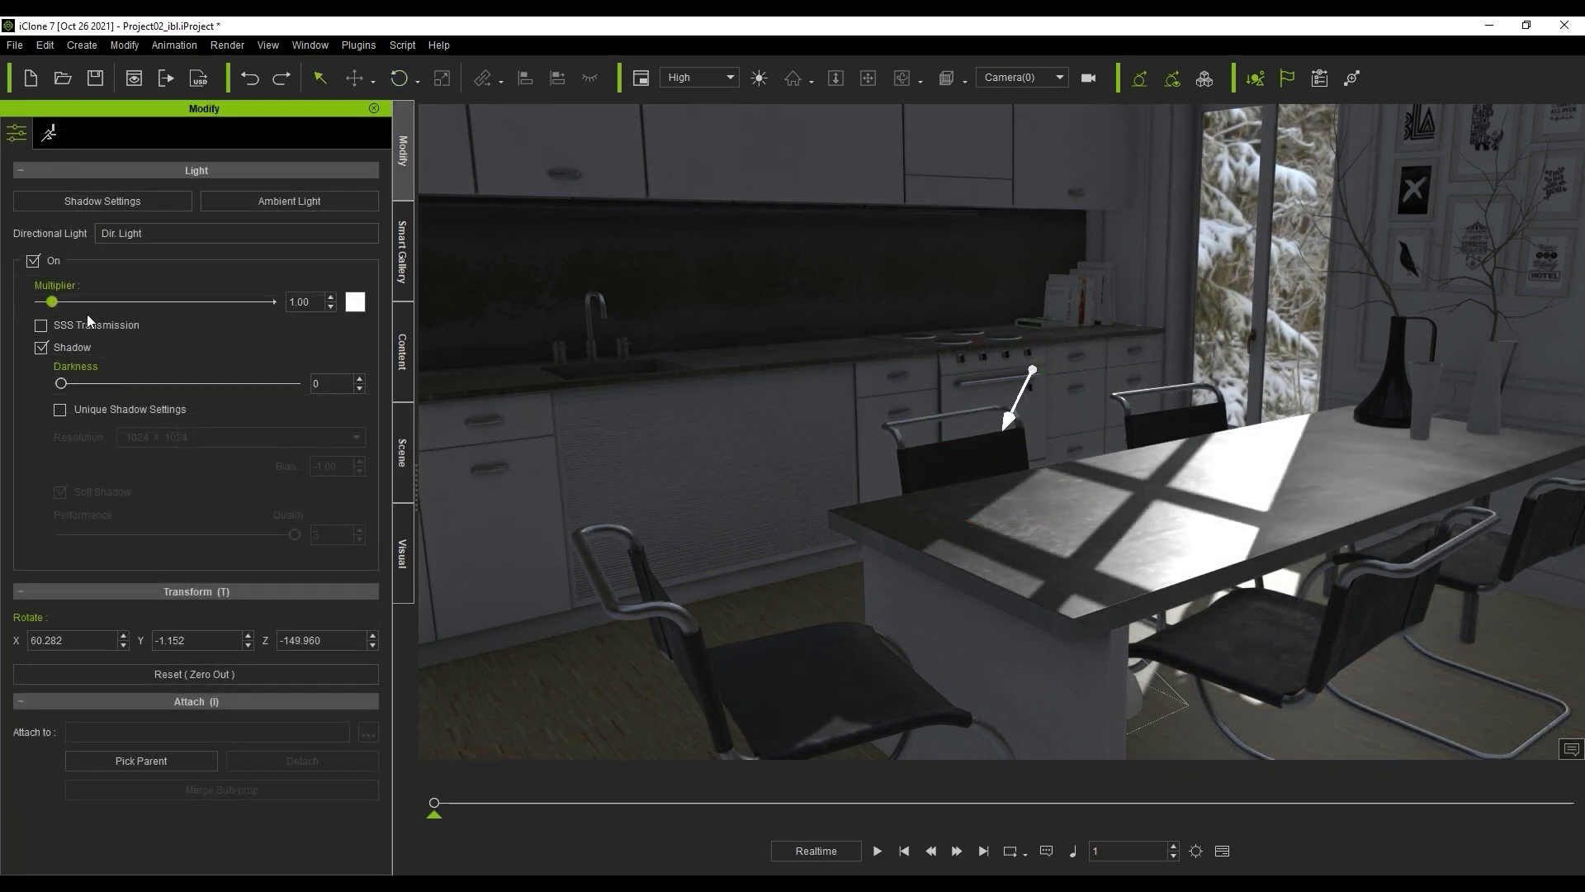
drag(50, 304, 50, 307)
drag(81, 382, 208, 373)
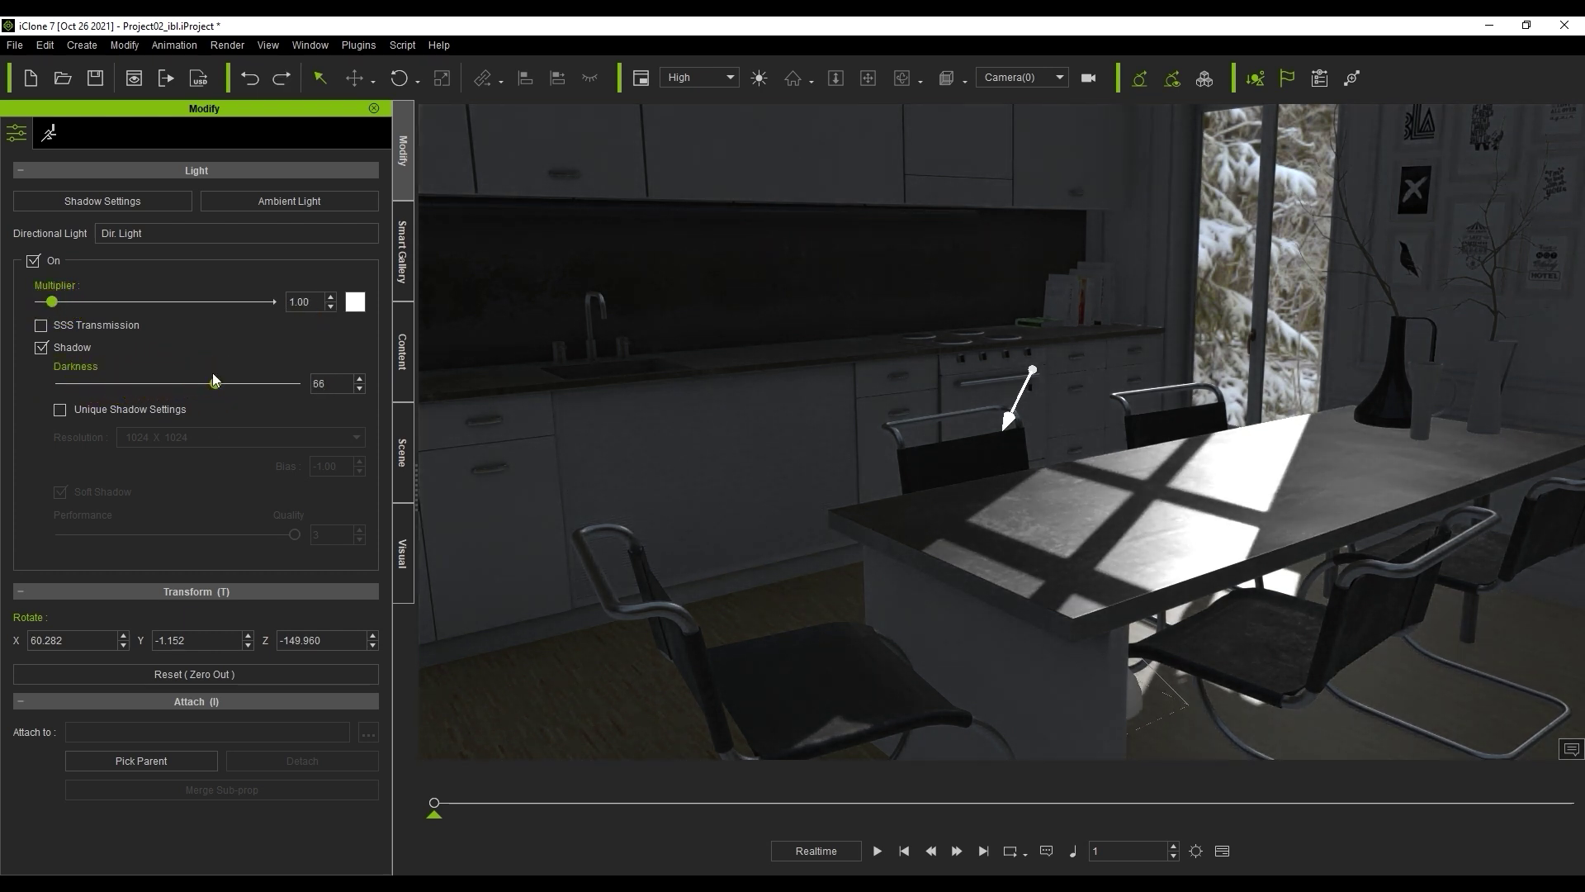
key(ctrl+z)
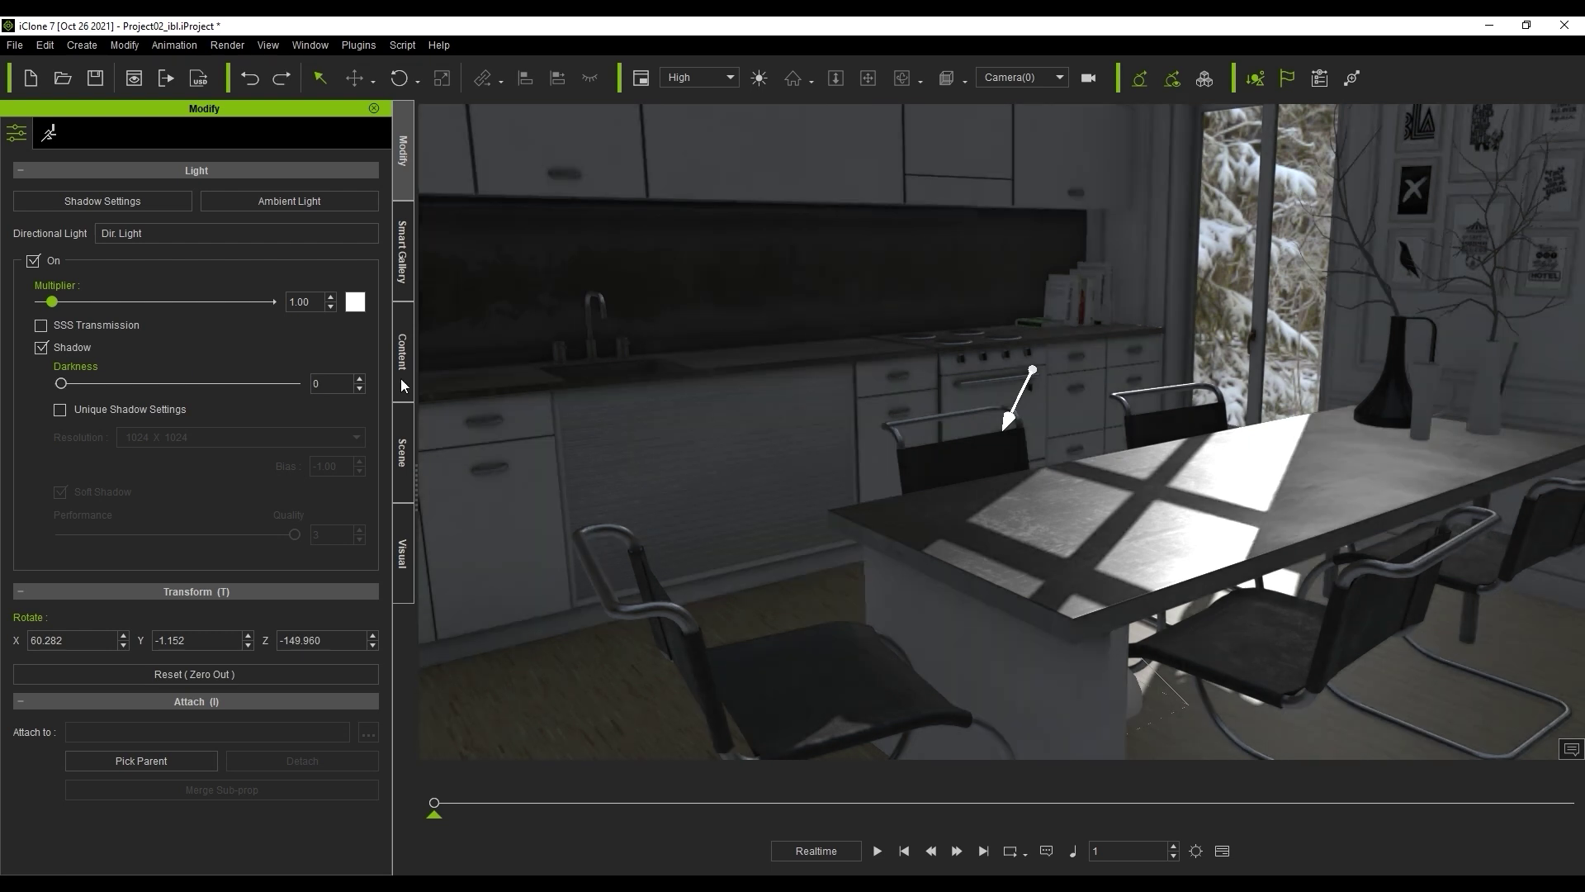
Step: Enable Unique Shadow Settings with a 512 X 512 shadow resolution
click(60, 410)
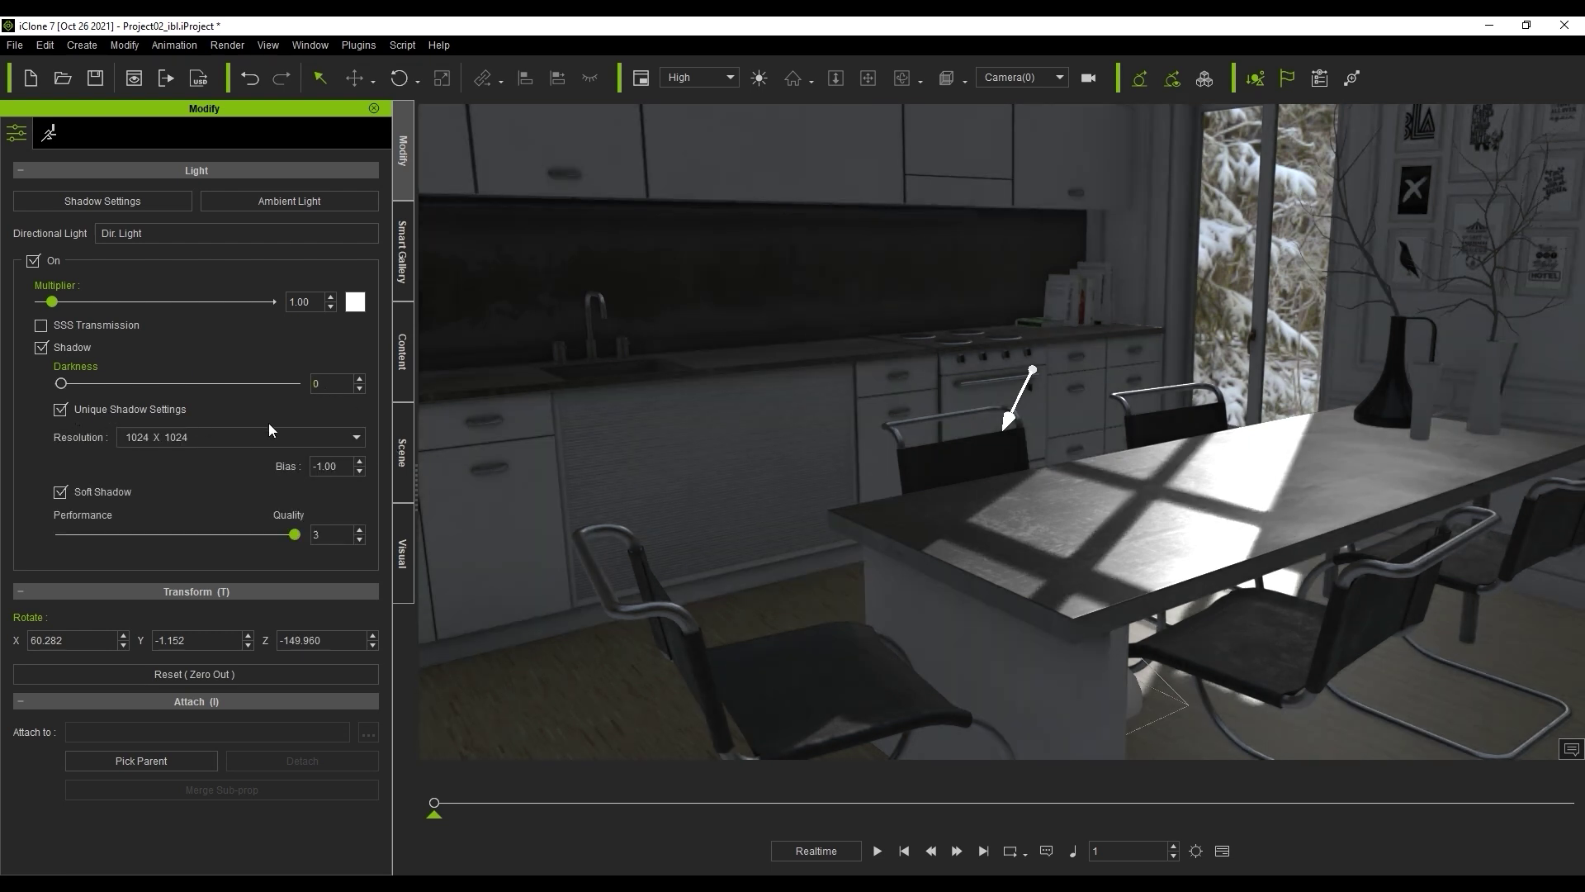
click(218, 440)
click(203, 451)
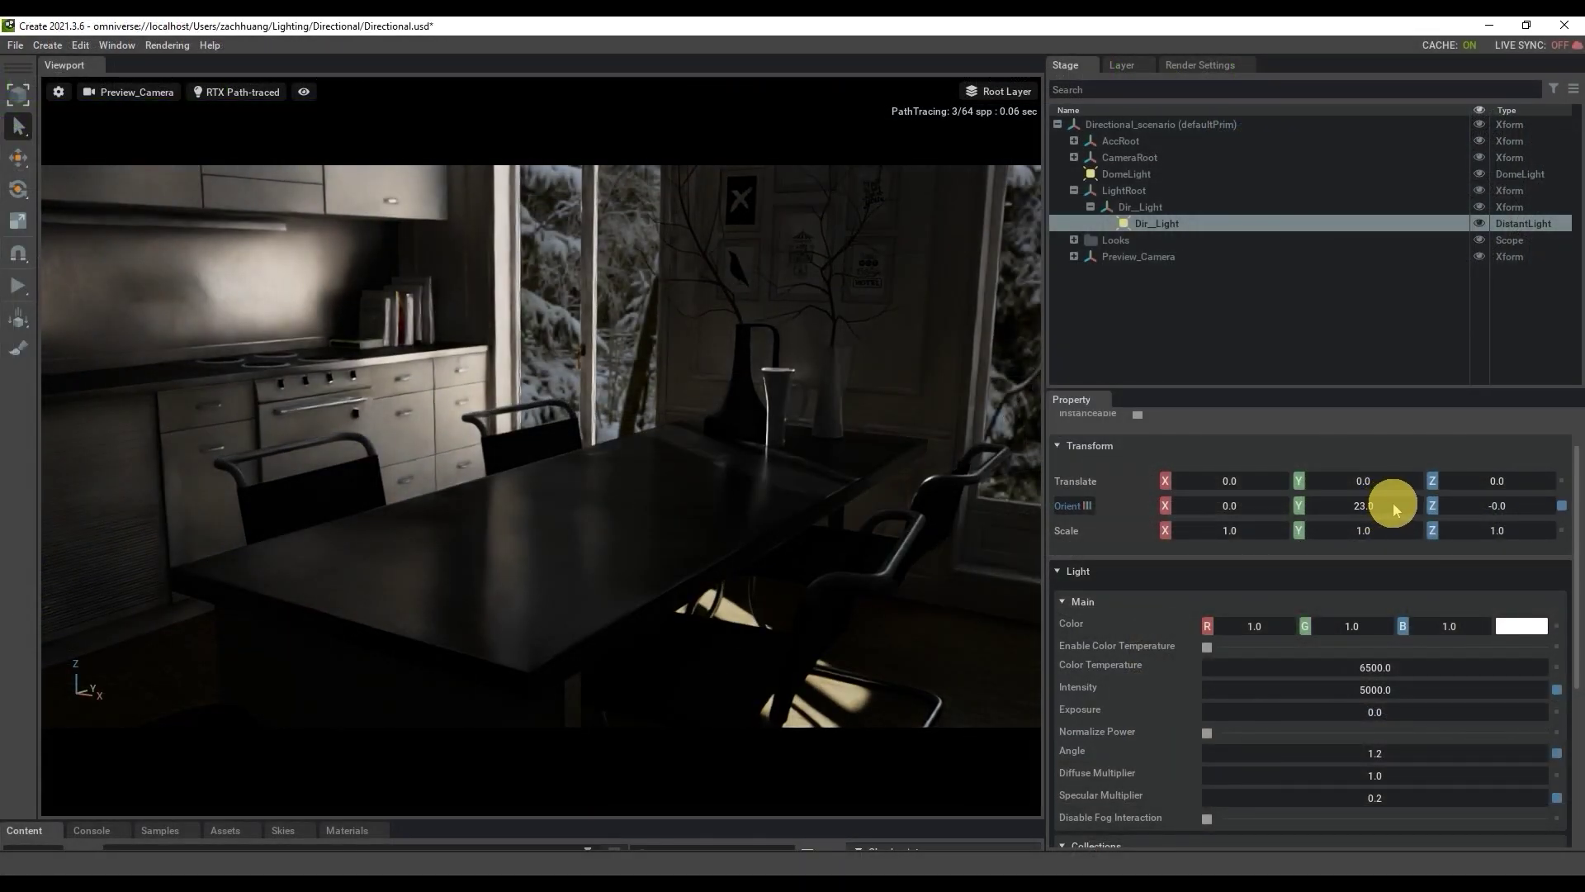
Step: Try a new sunlight direction, revert it, and set Dir_Light intensity to 5000
drag(1393, 509, 1342, 517)
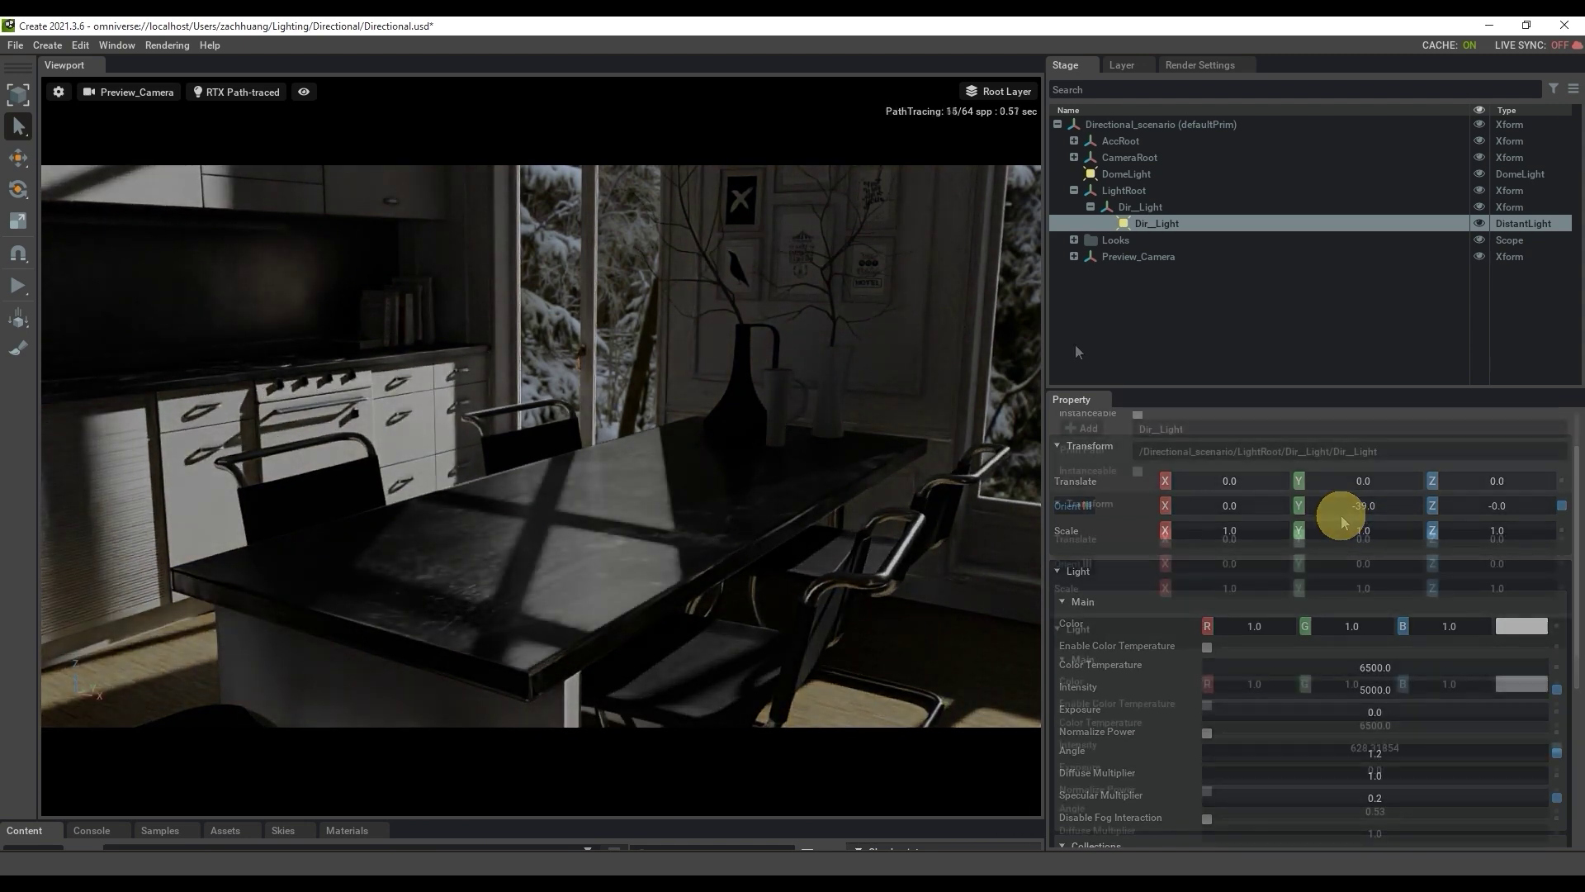
click(1194, 223)
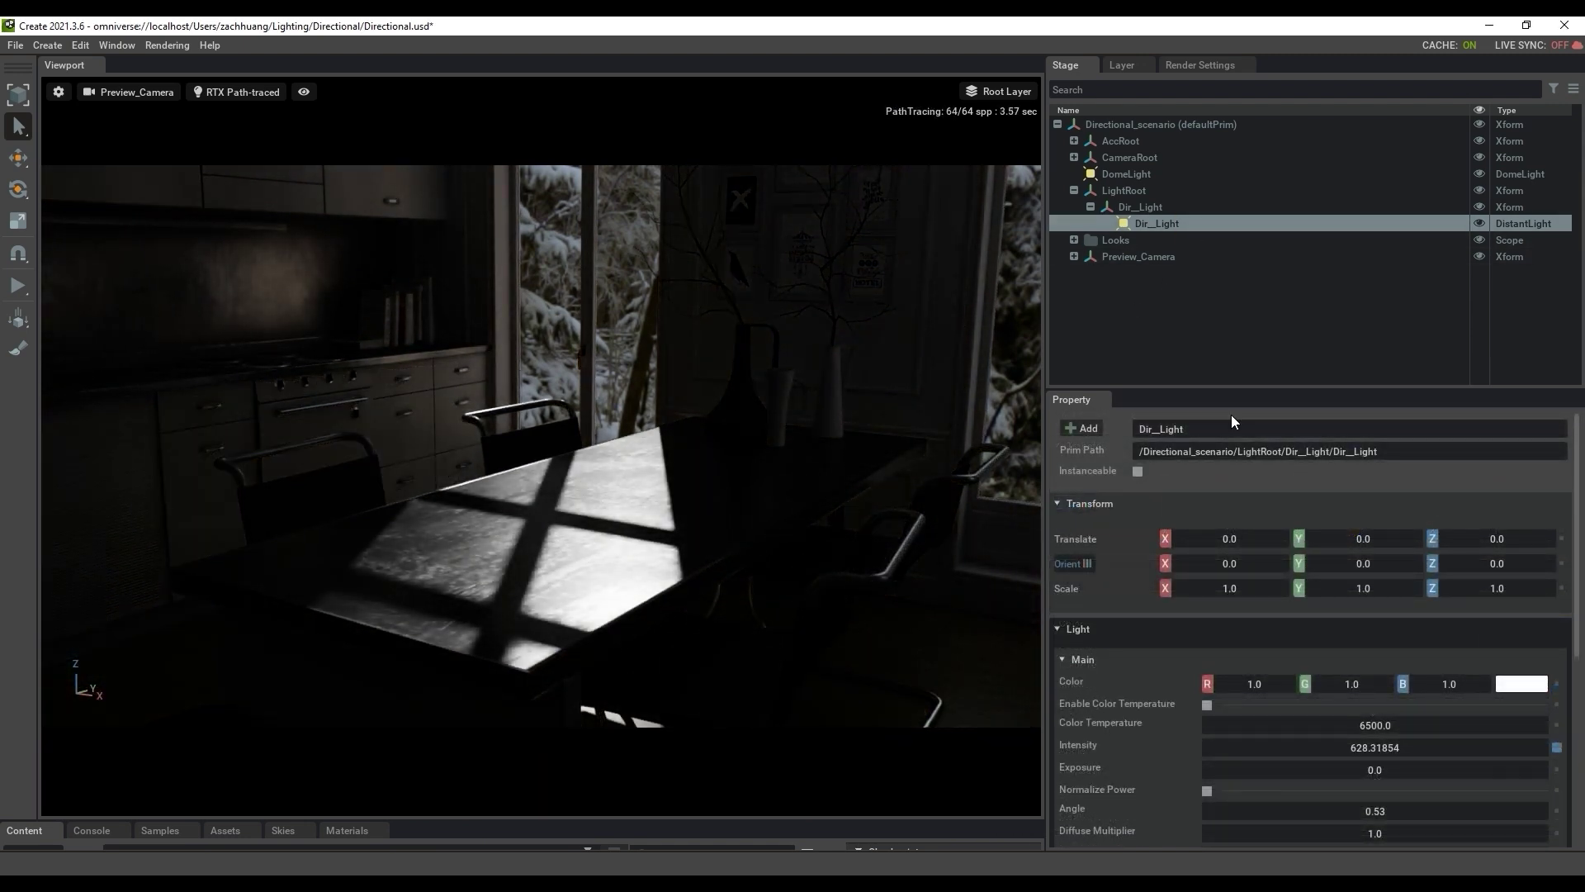
scroll(1148, 741, down, 1)
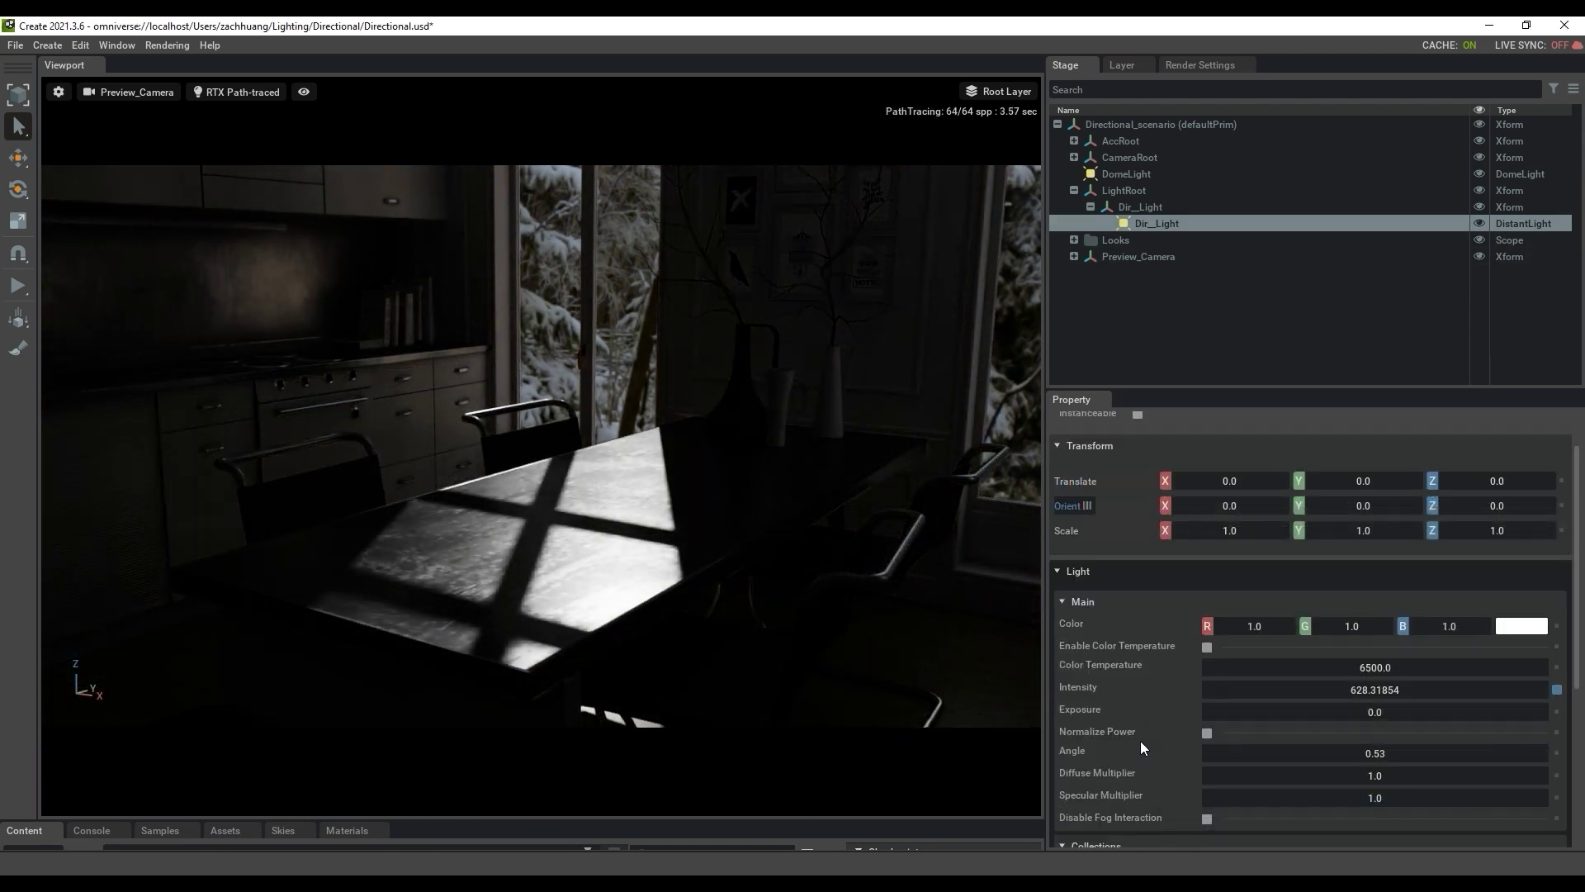
double_click(1395, 691)
text(1000)
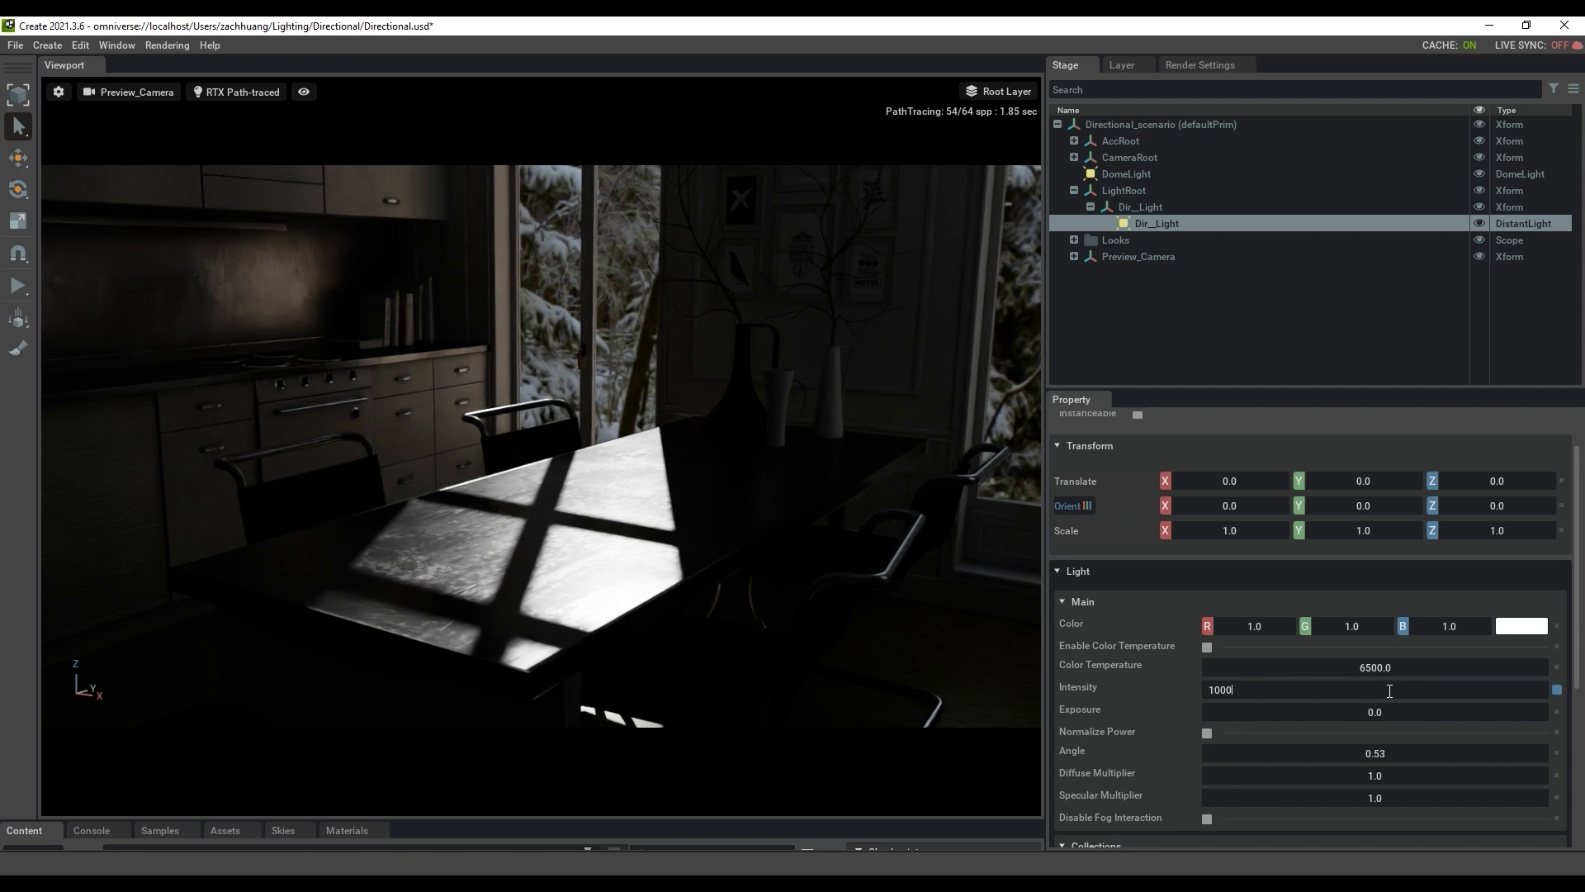
key(BackSpace)
text(5)
key(Return)
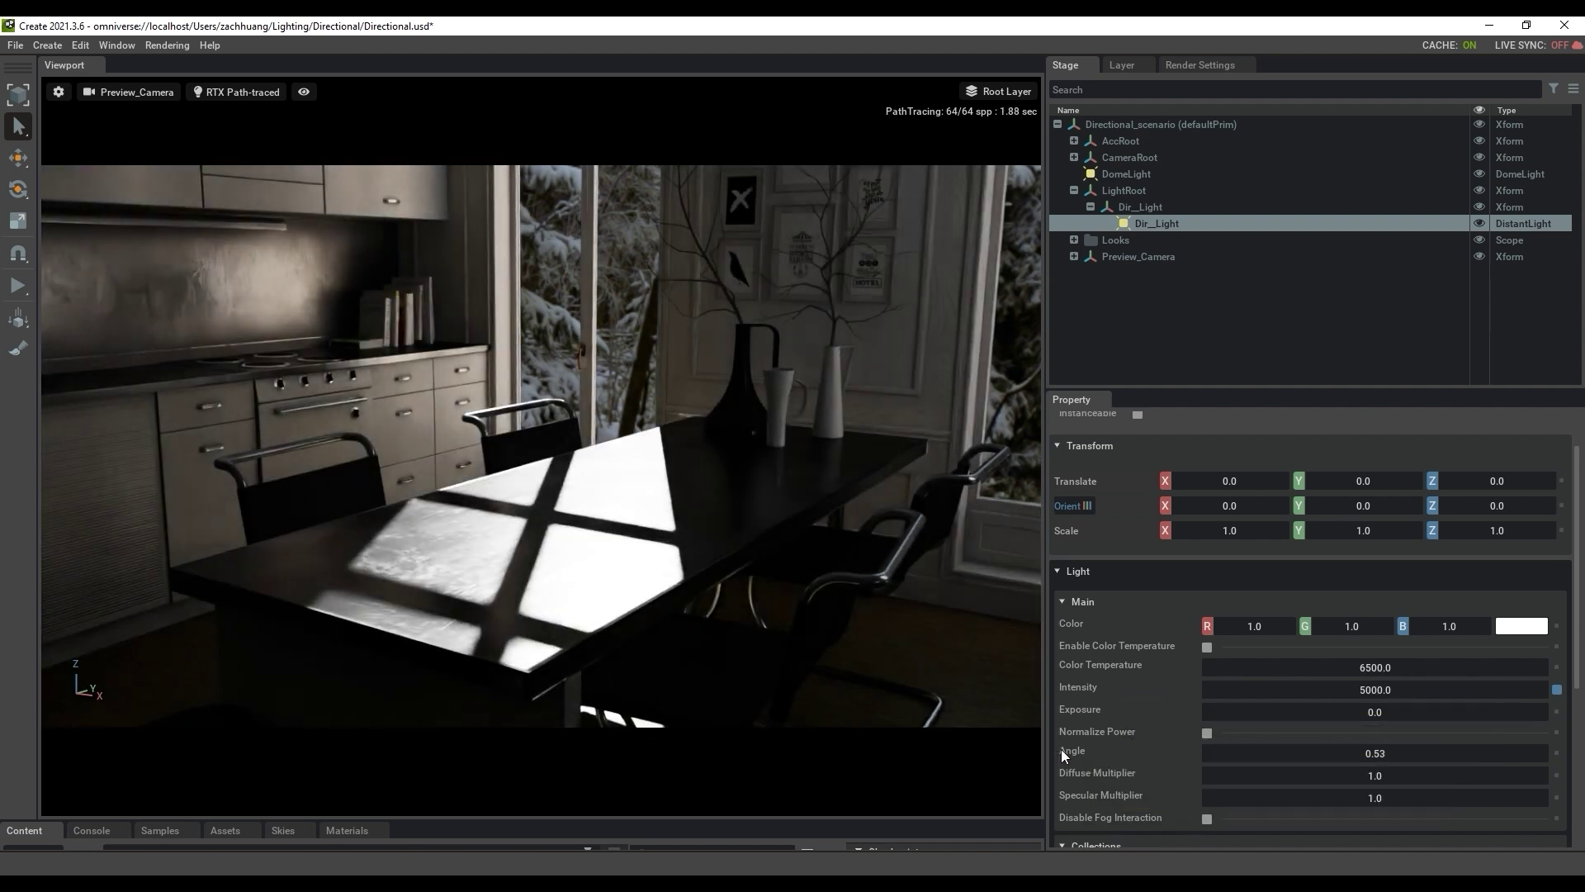
Step: Widen the distant light's angle to 1.2 and lower its specular contribution
scroll(1142, 764, down, 1)
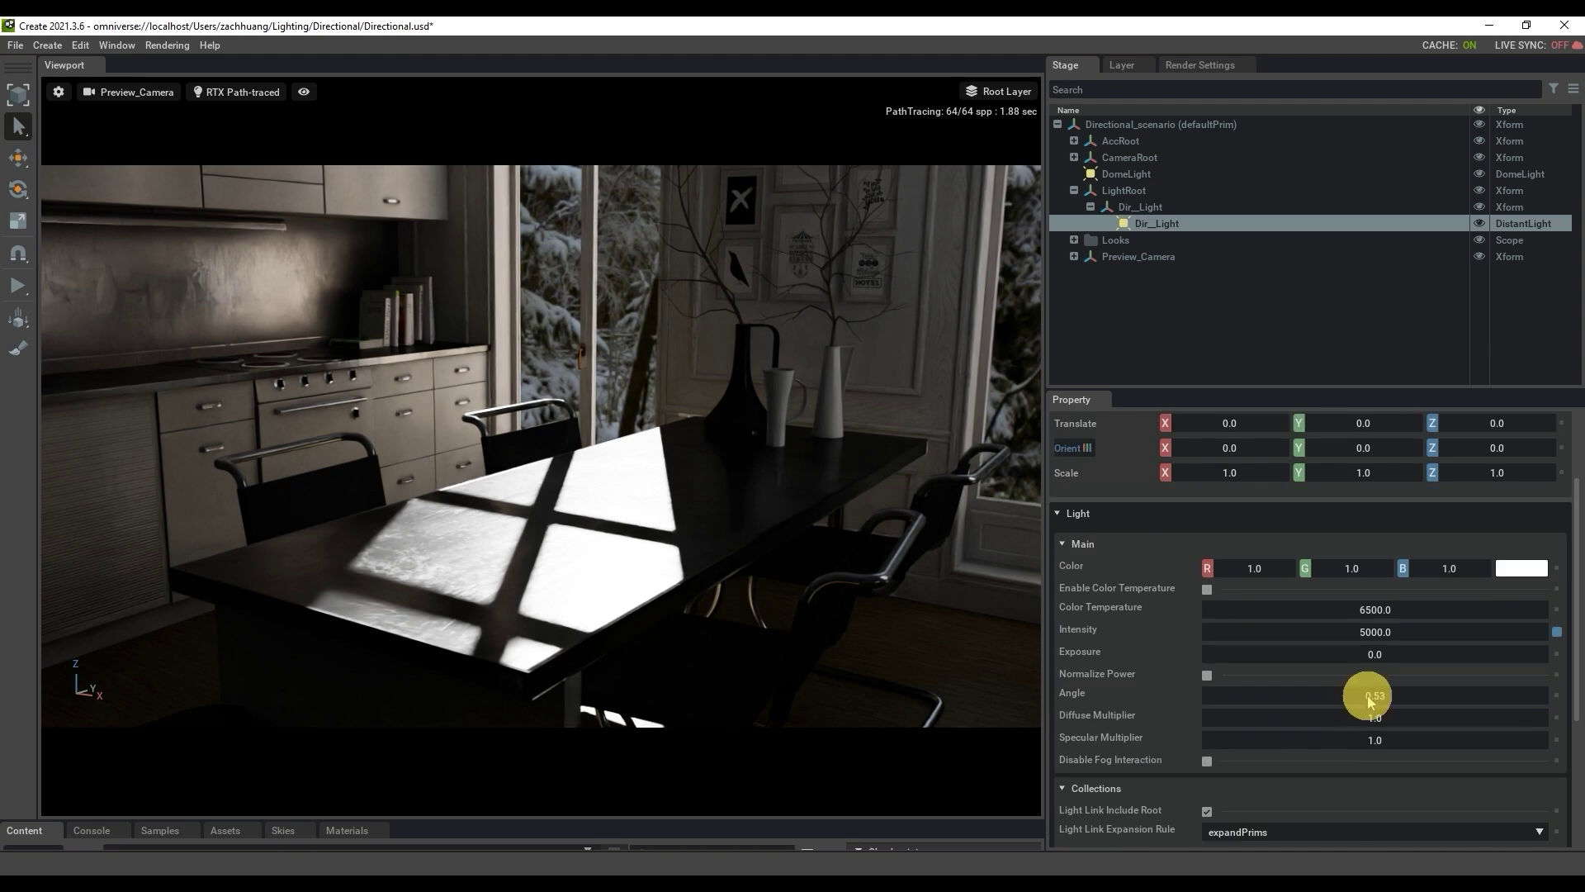
drag(1368, 700, 1372, 699)
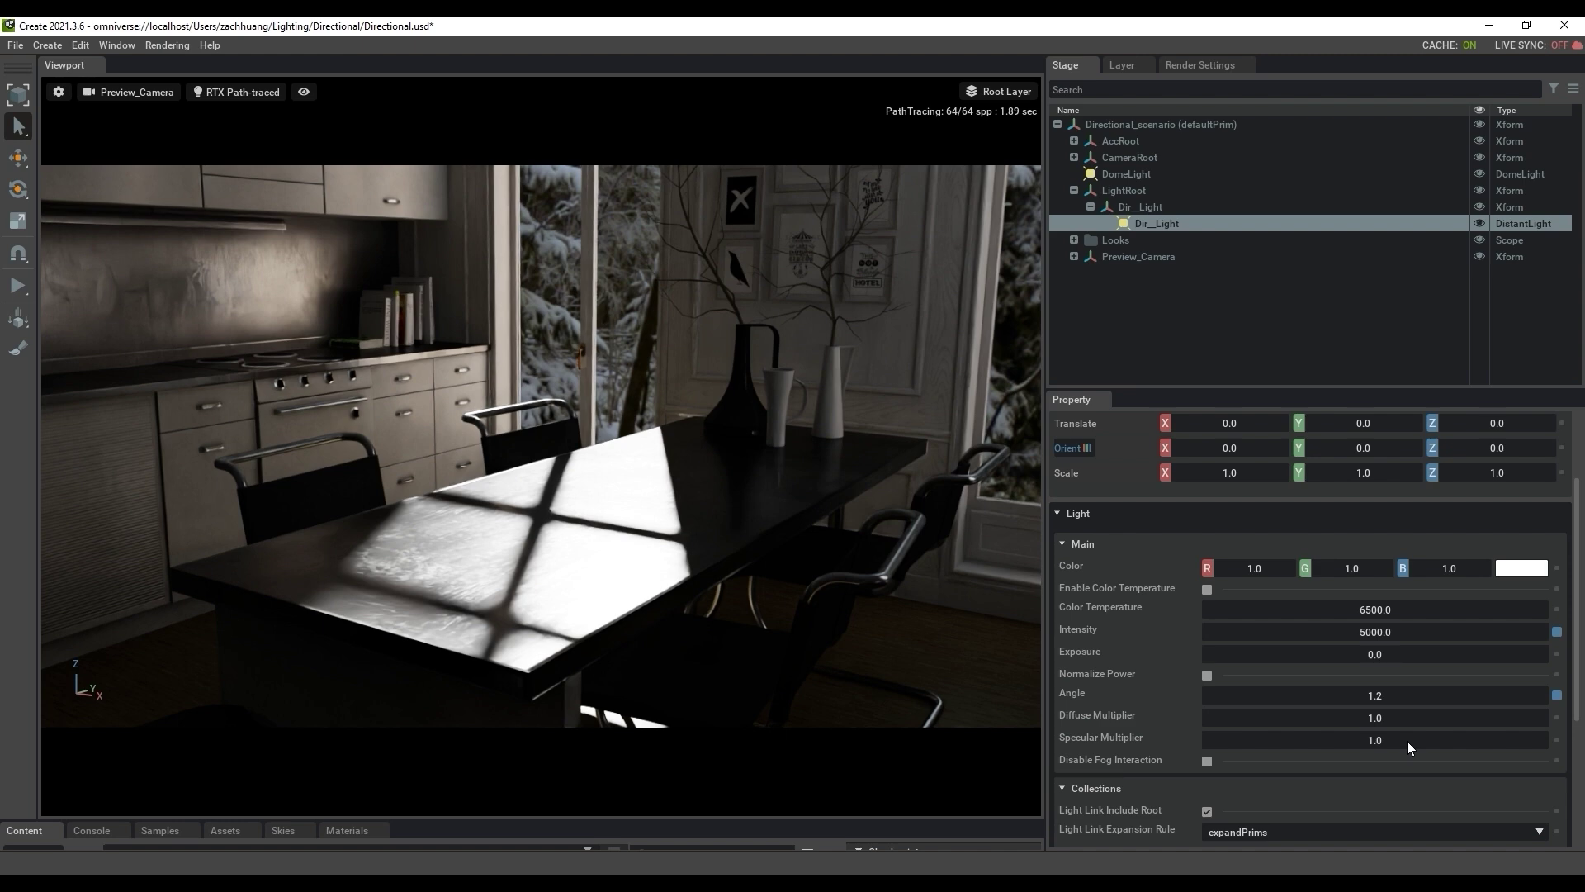
drag(1406, 740, 1395, 741)
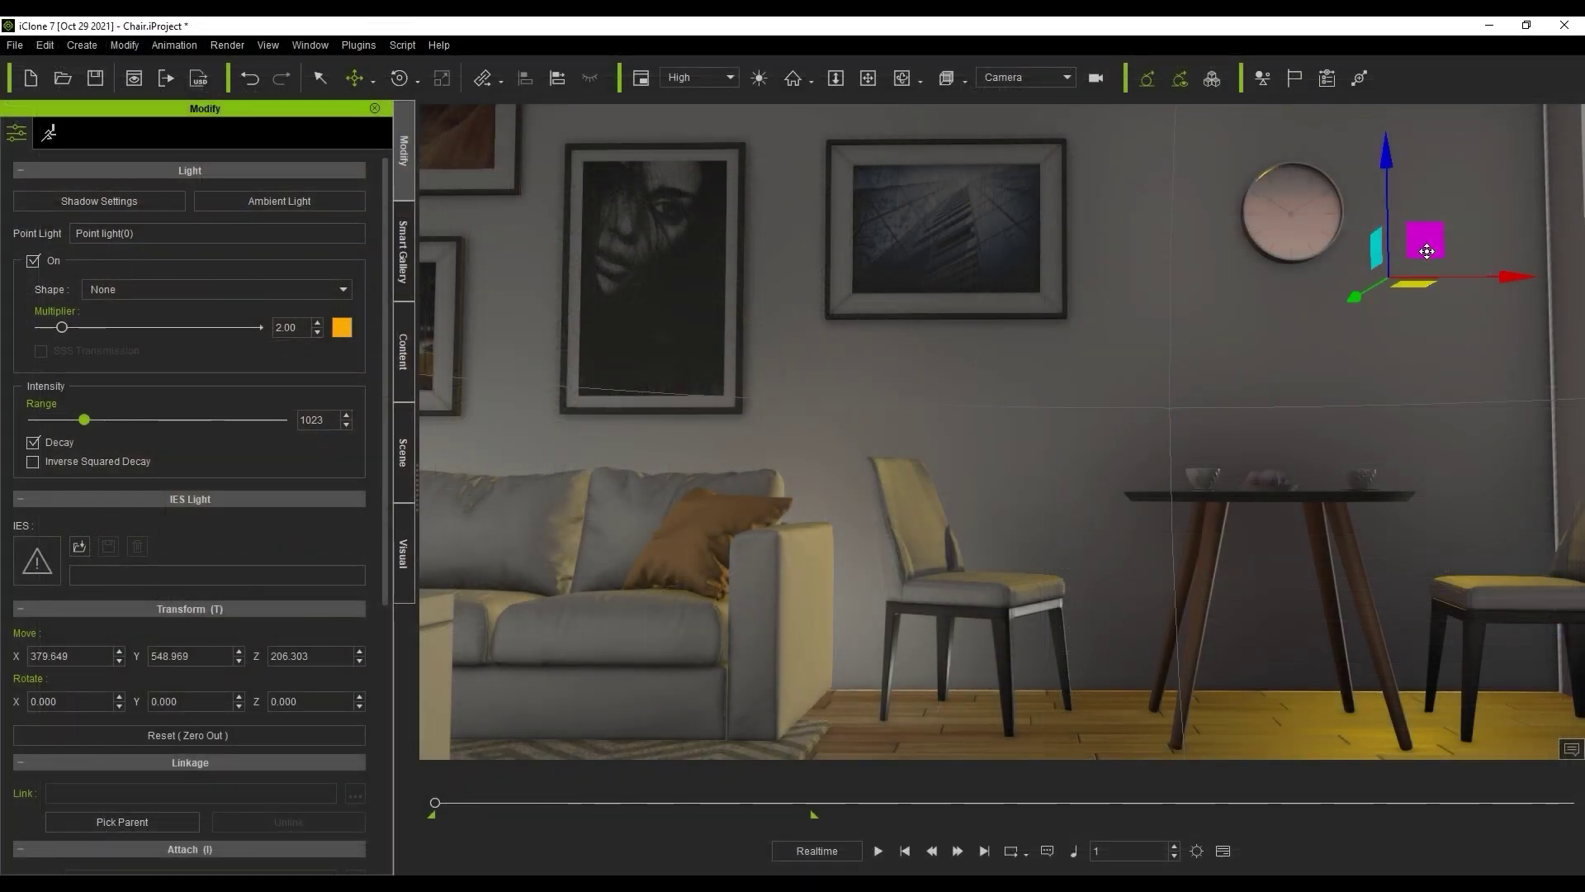
Step: Shift the point light right along X and lower it to the floor beside the table
drag(1375, 248, 1193, 611)
drag(1307, 655, 1408, 654)
drag(1279, 529, 1269, 675)
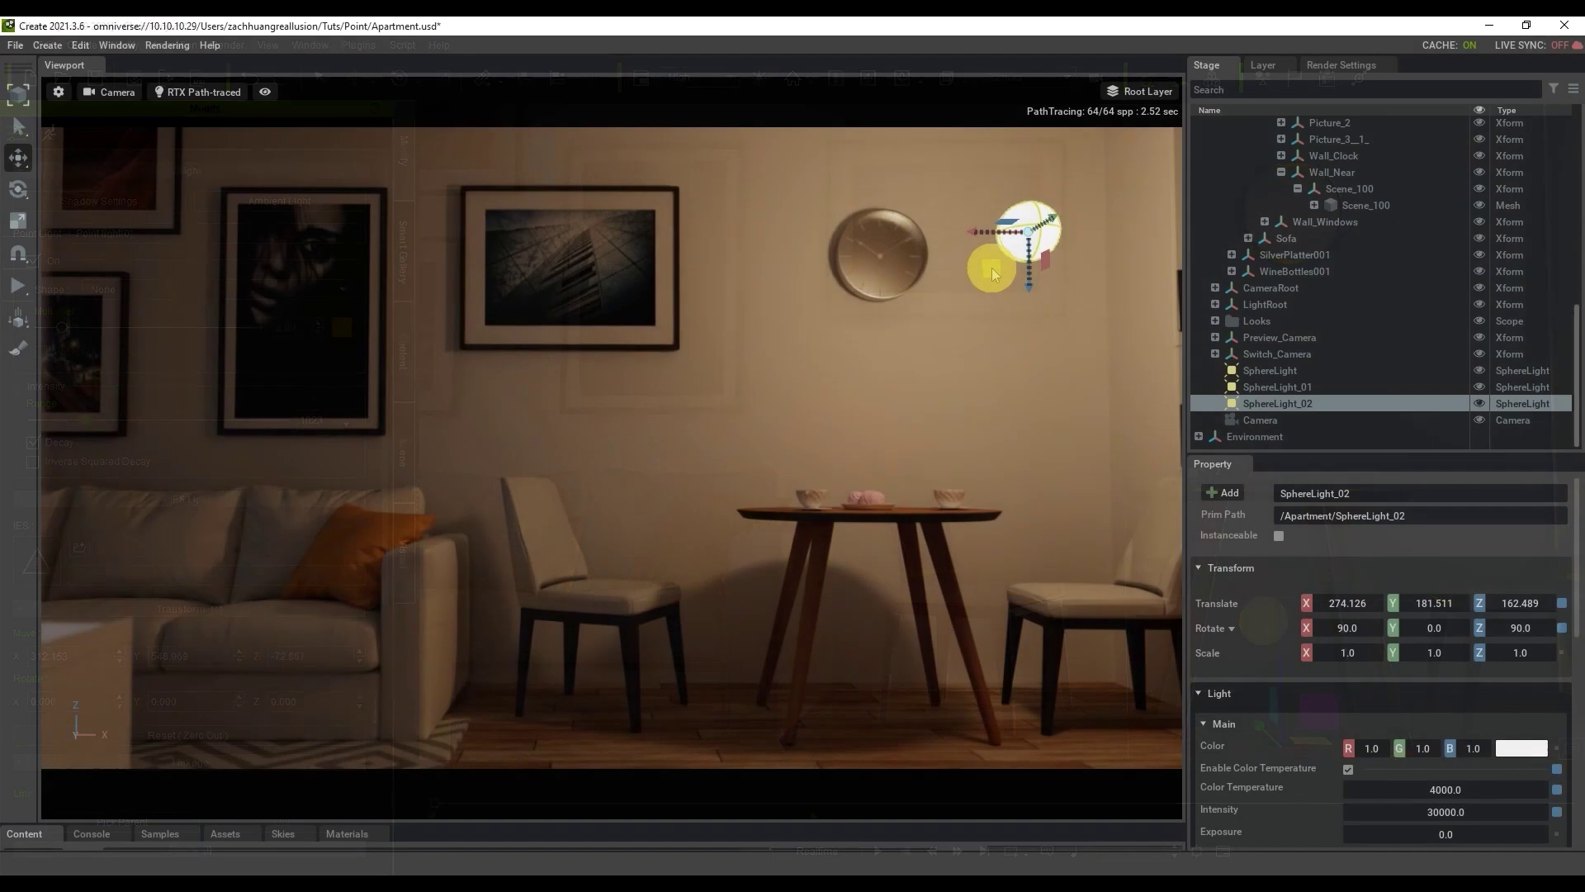
mouse_move(991, 262)
mouse_down()
mouse_move(974, 335)
mouse_move(141, 312)
mouse_move(1002, 300)
mouse_move(963, 655)
mouse_move(814, 709)
mouse_move(881, 680)
mouse_move(816, 627)
mouse_move(790, 574)
mouse_move(904, 681)
mouse_move(919, 656)
mouse_up()
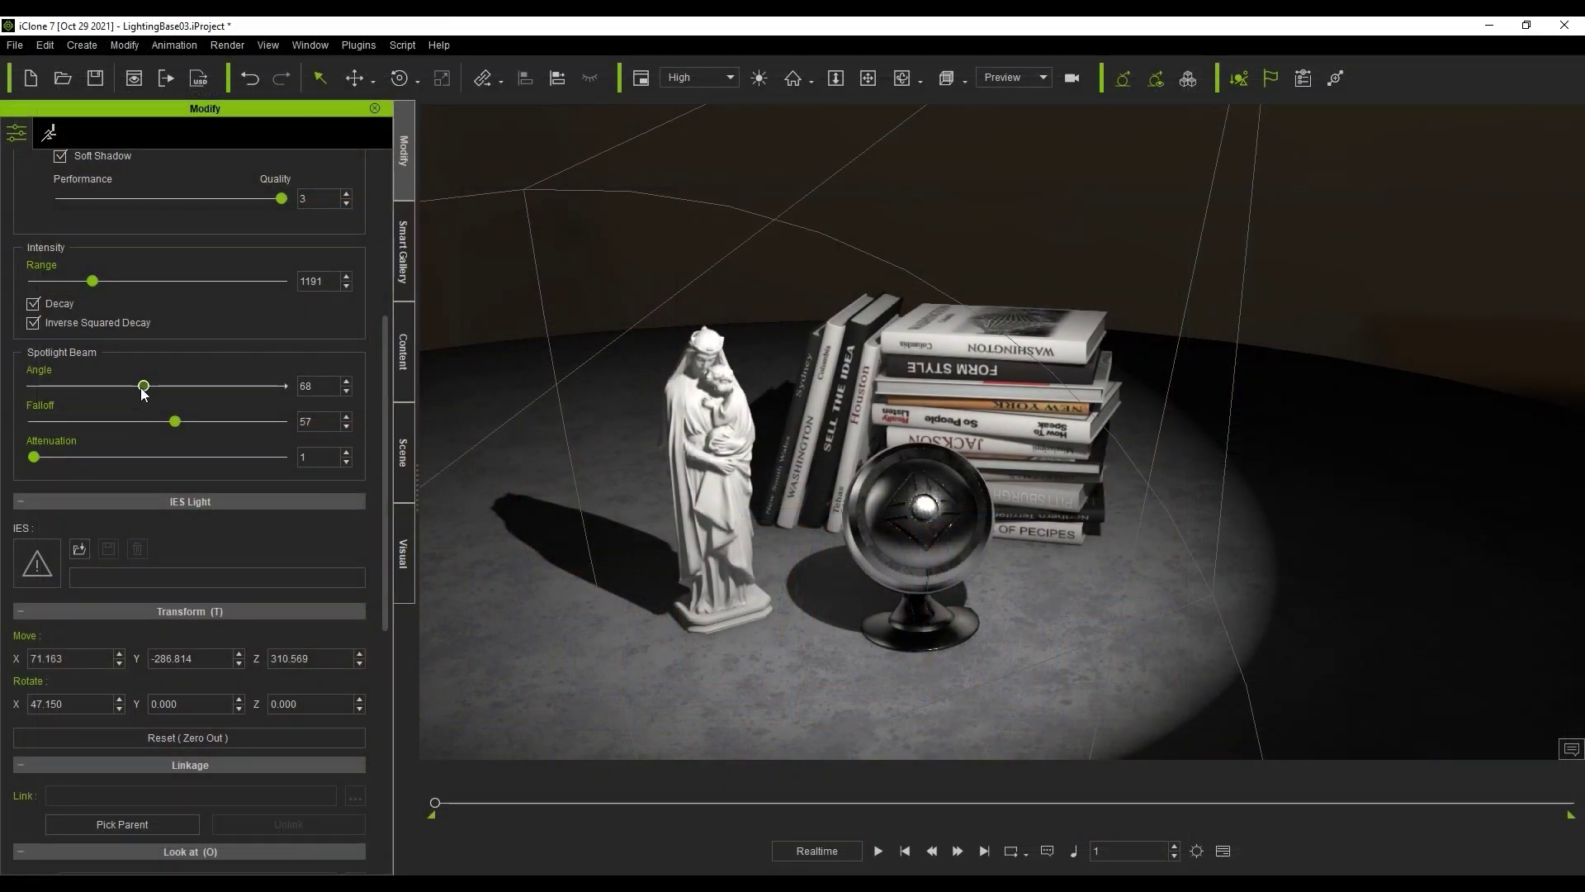
Step: Narrow the spotlight beam, then harden and re-soften its falloff edge
drag(143, 386, 112, 387)
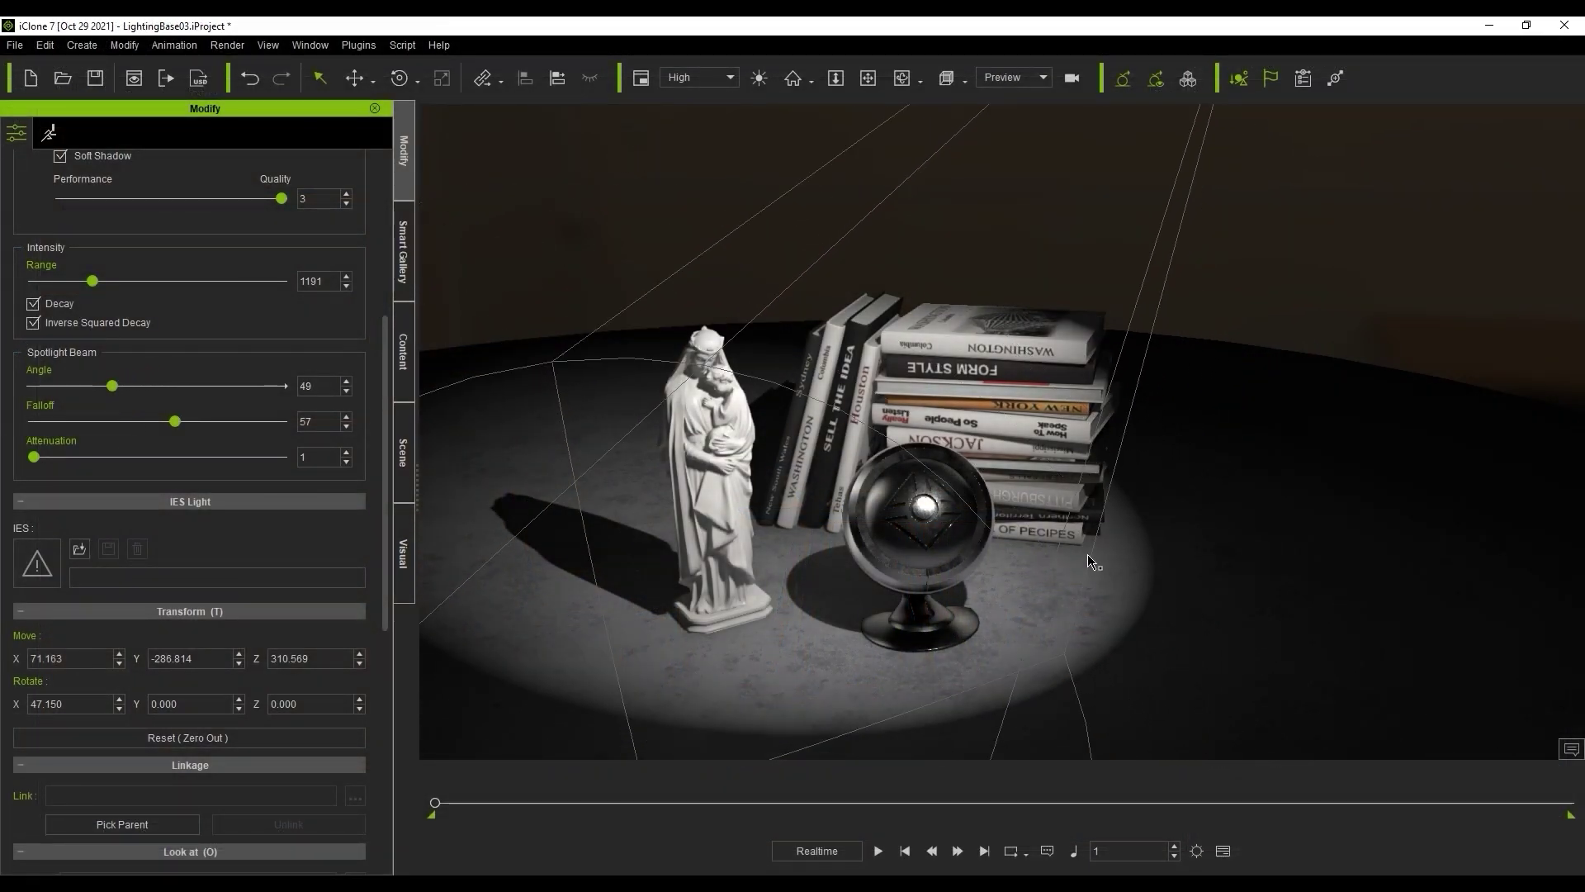
drag(176, 429, 17, 431)
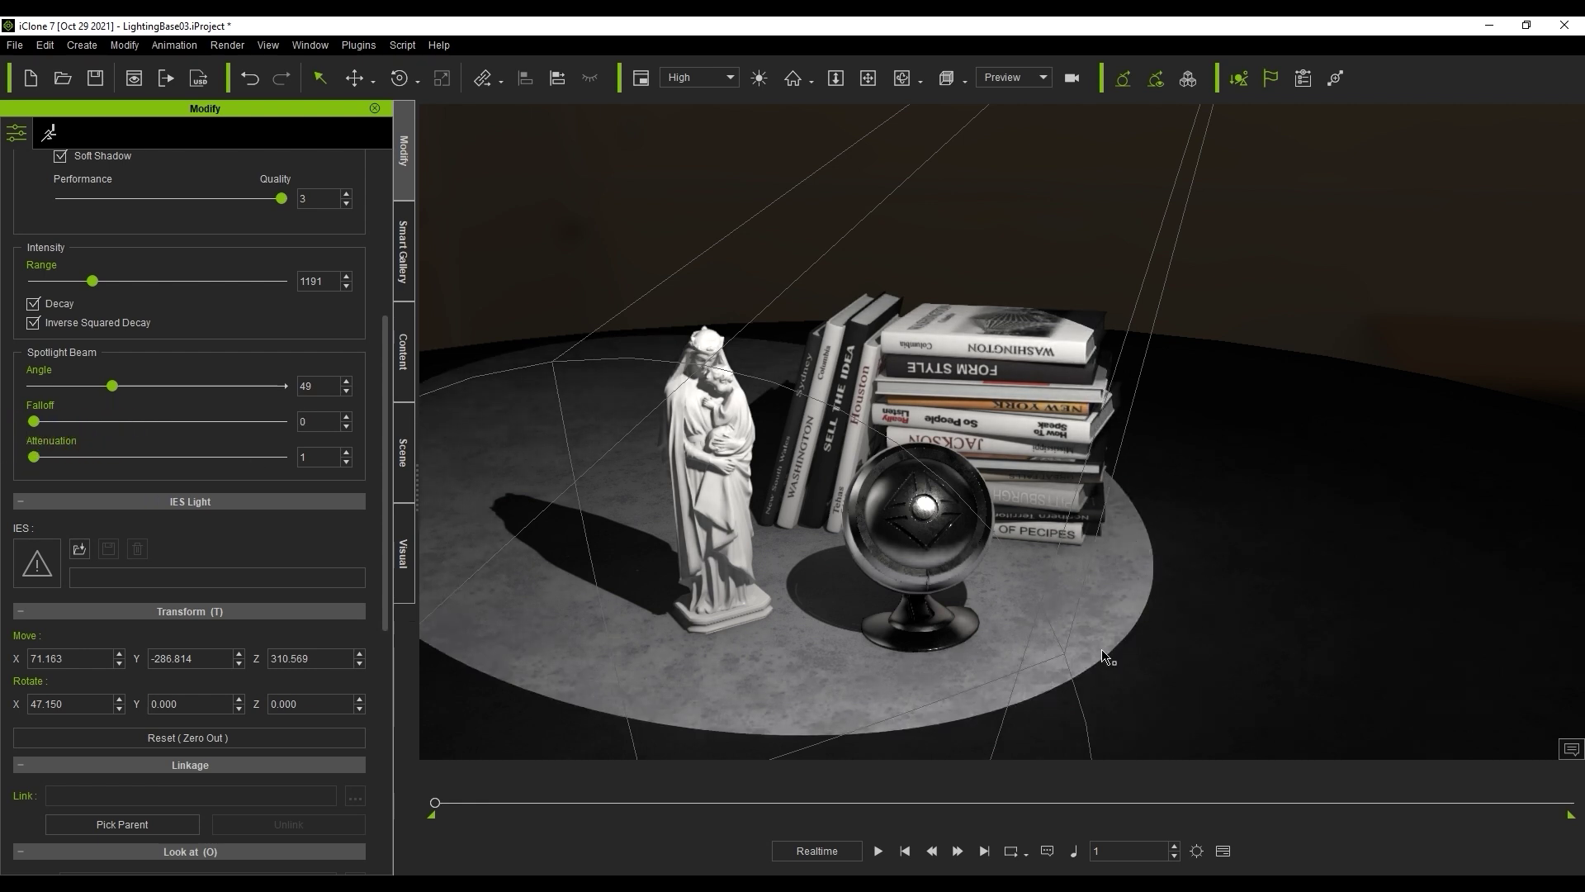
drag(34, 421, 248, 421)
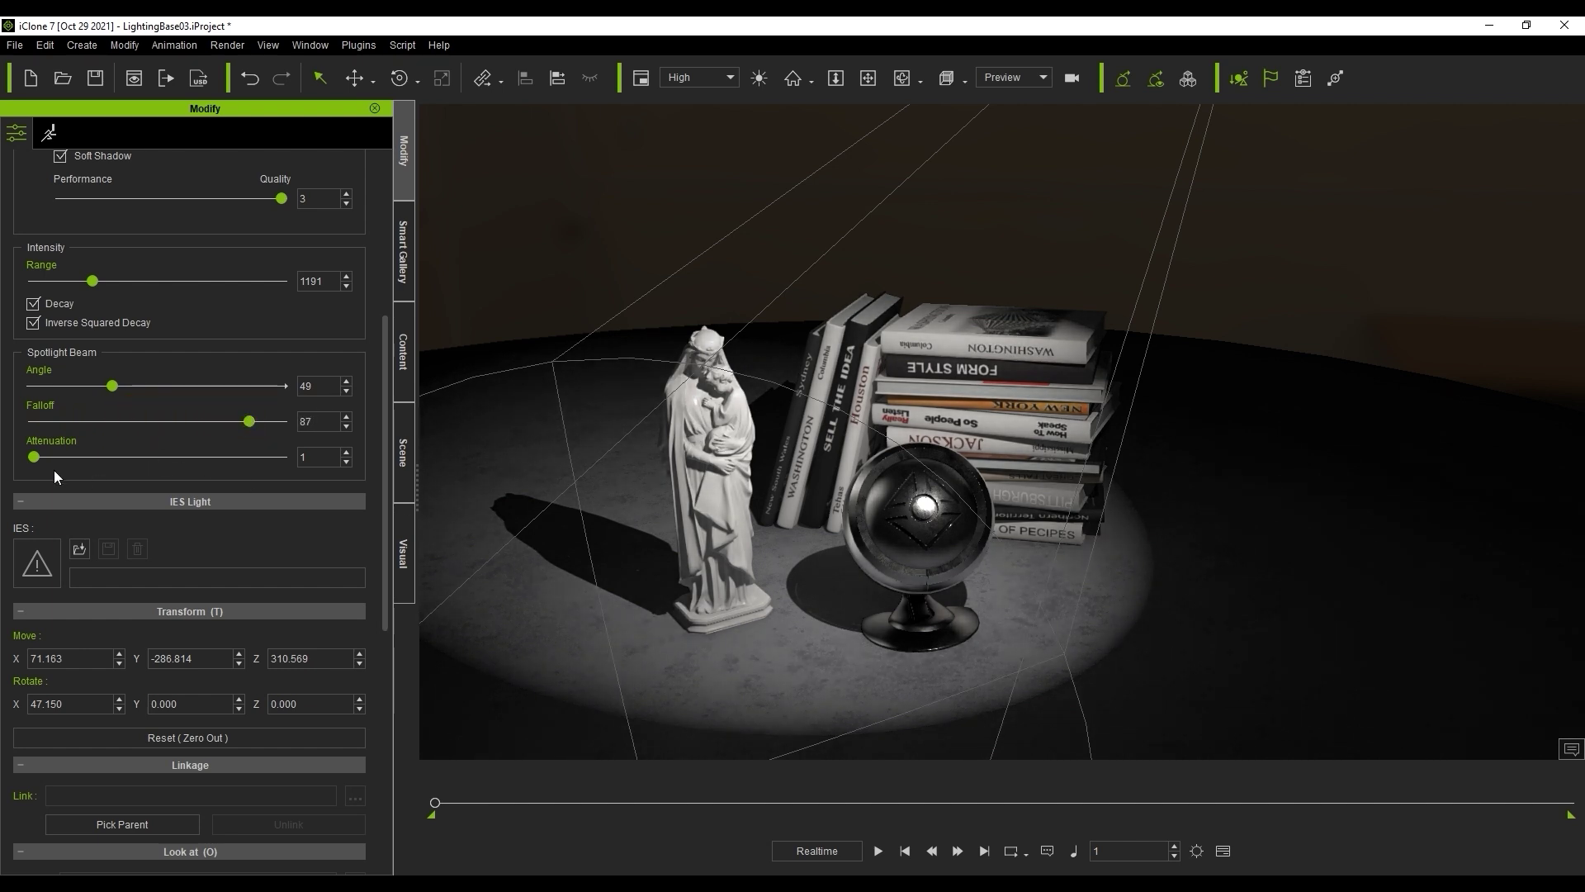
Step: Increase the spotlight's attenuation, widen its angle again, and raise its focus to 10.7
drag(34, 456, 139, 459)
drag(112, 385, 132, 418)
scroll(91, 413, up, 3)
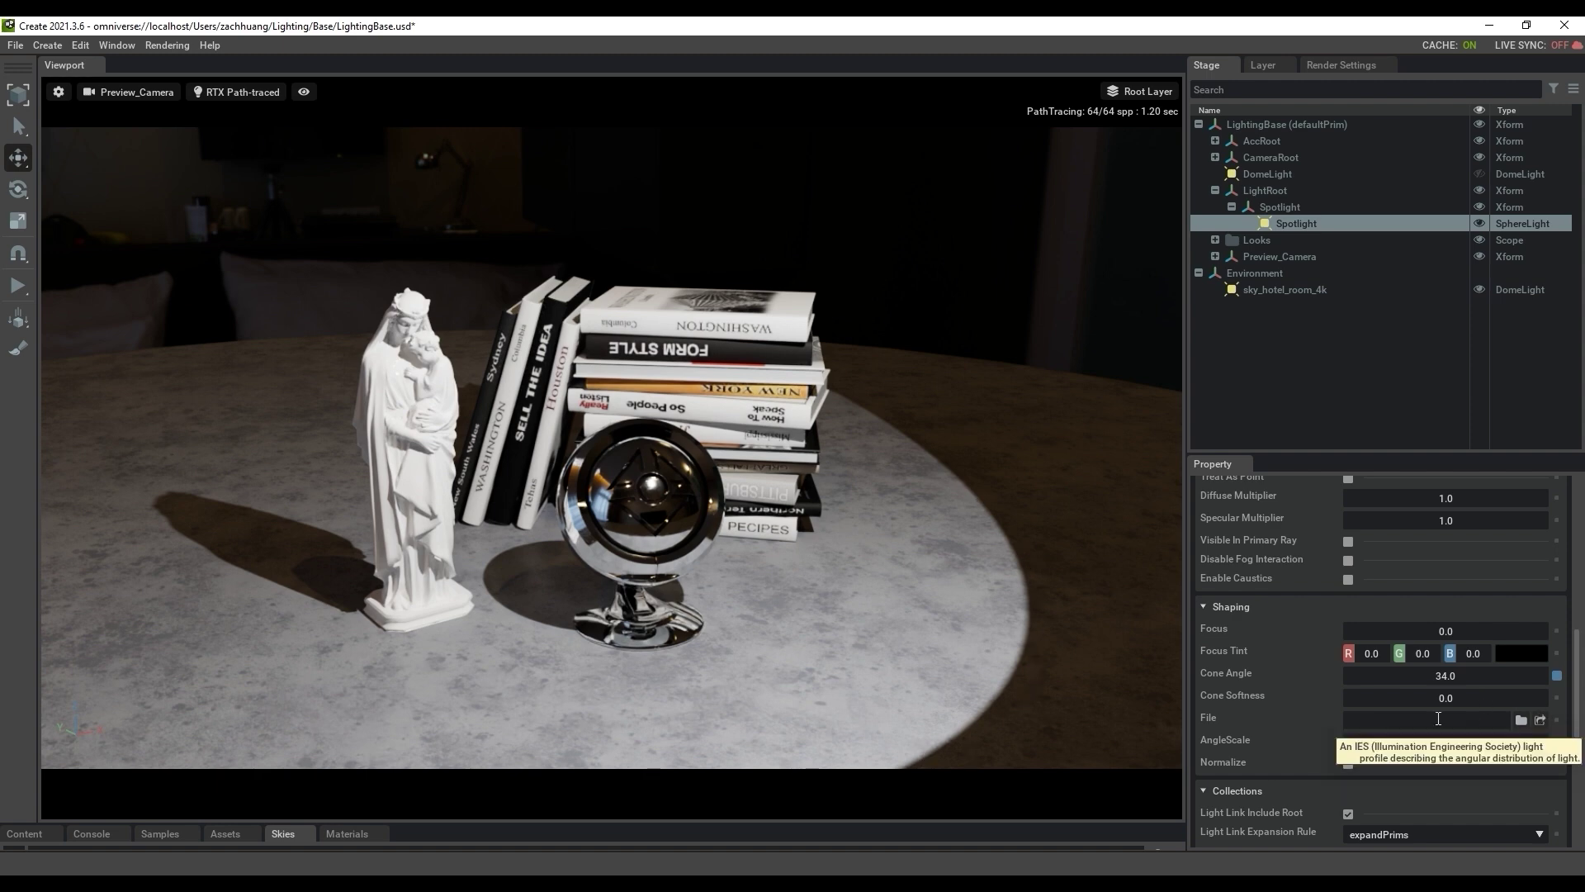
drag(1444, 633, 1536, 650)
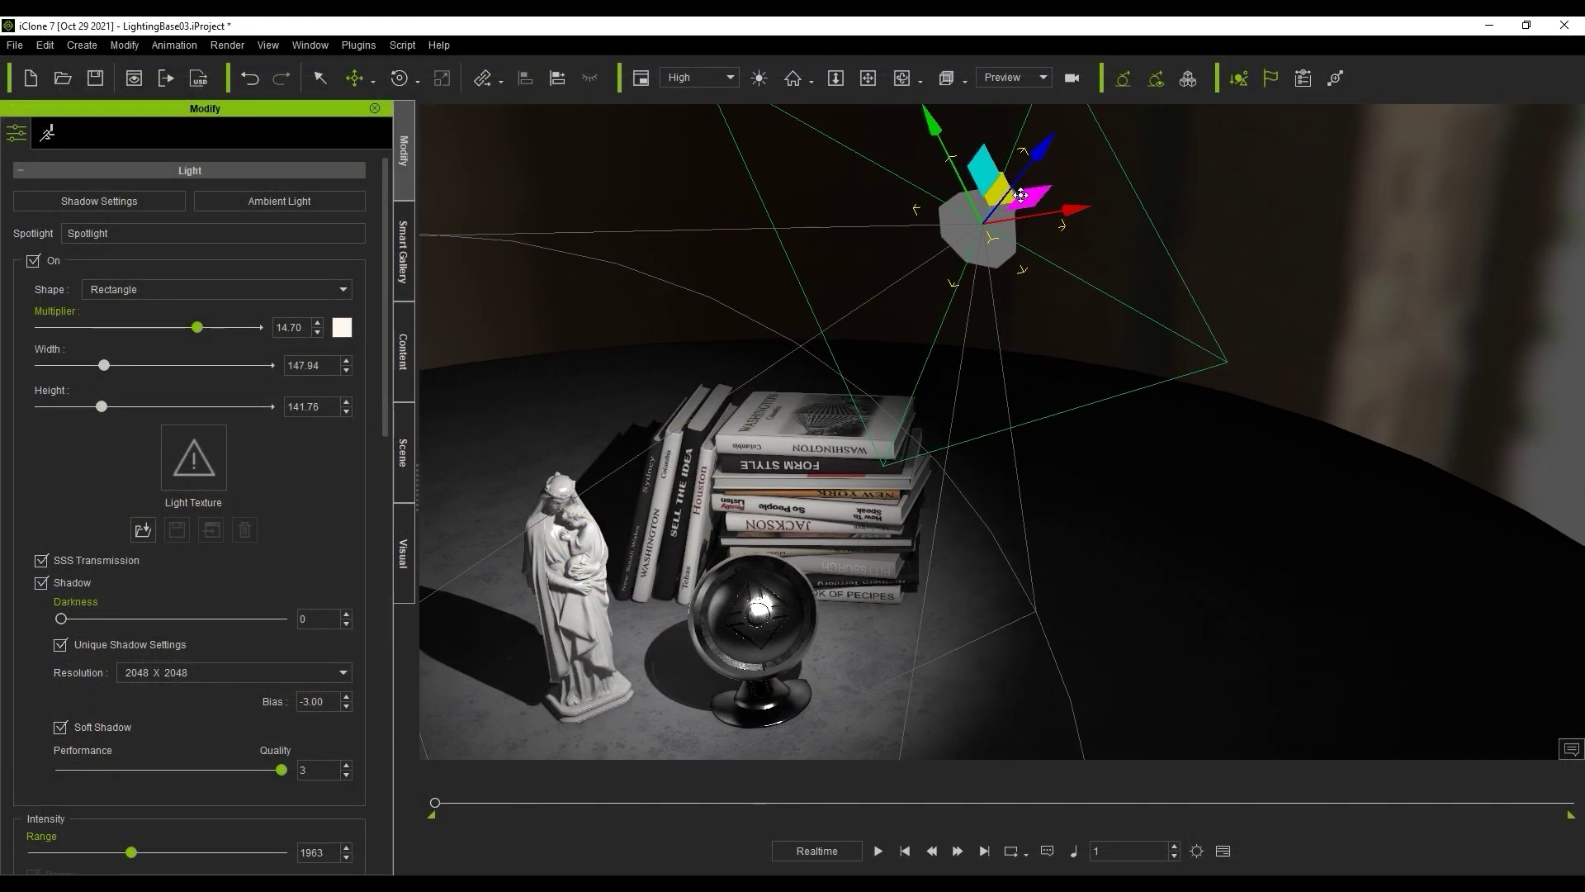
Step: Place the spotlight just above the book stack and enlarge its width and height
drag(1020, 195, 910, 444)
right_drag(911, 444, 855, 467)
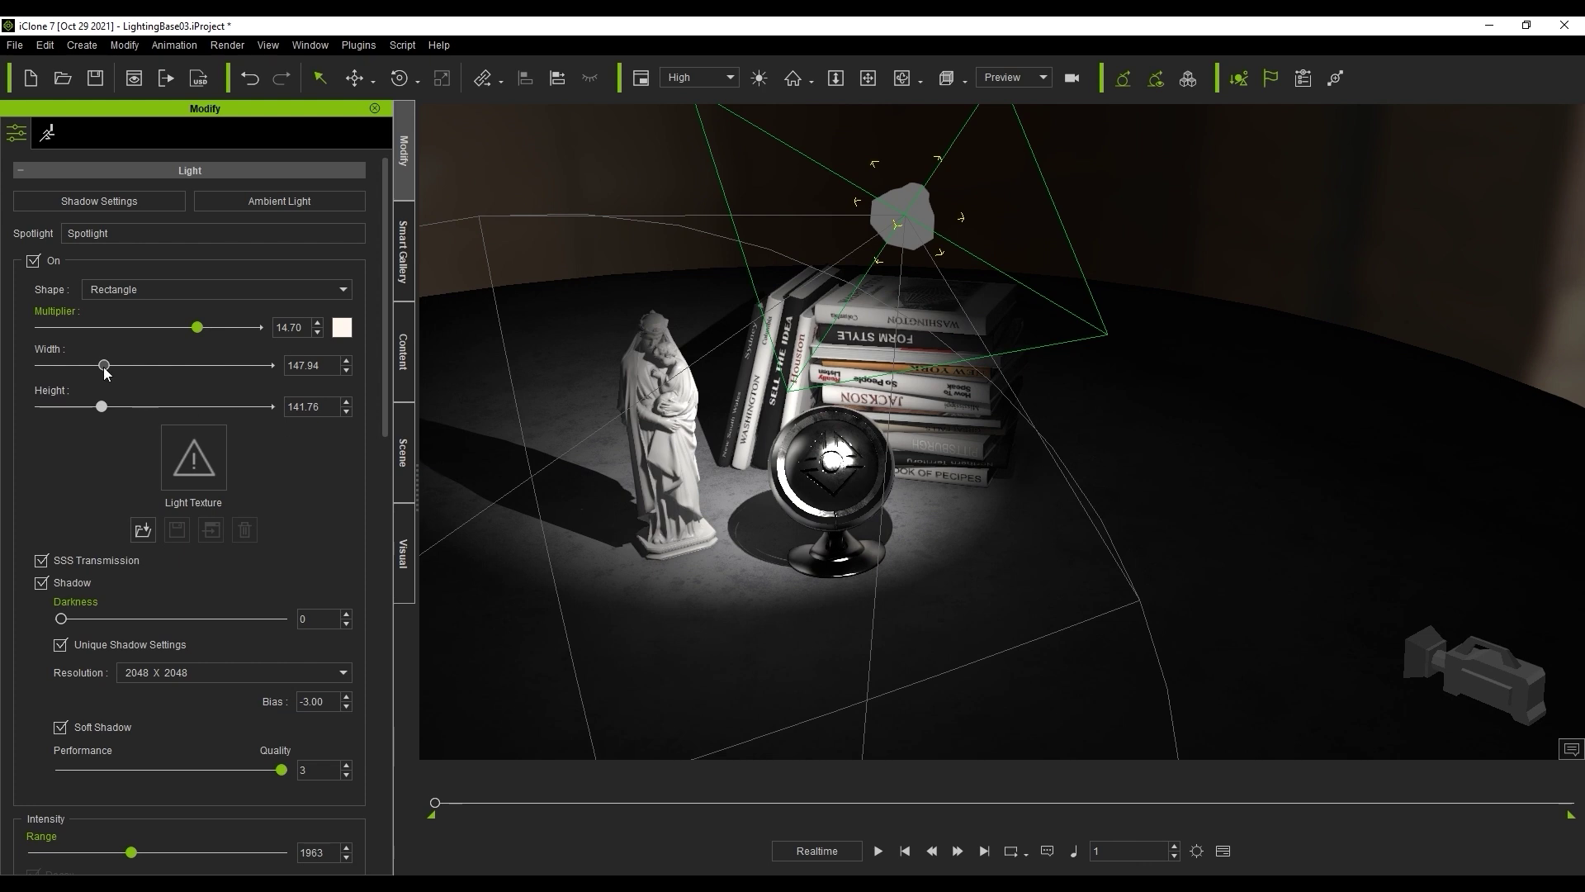
drag(104, 365, 242, 365)
mouse_move(103, 413)
mouse_down()
mouse_move(204, 413)
mouse_move(116, 409)
mouse_up()
Step: Make it a Tube light (radius 27.37, soft radius 41.97), then size Omniverse's RectLight to 53.1 by 252.5
right_drag(908, 470, 1082, 392)
scroll(969, 460, up, 2)
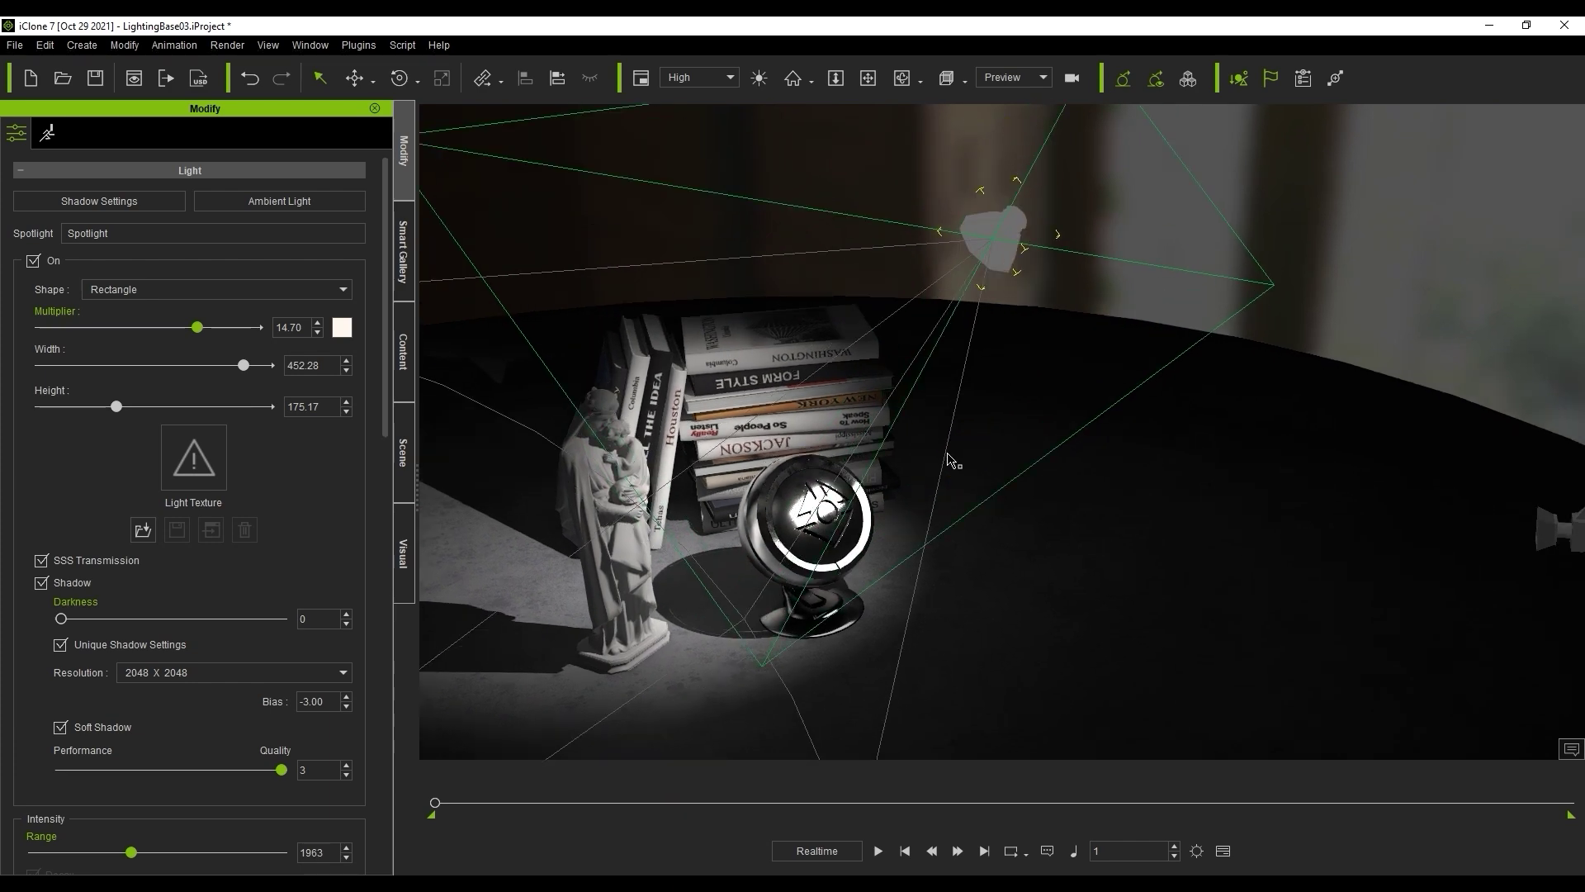
click(291, 290)
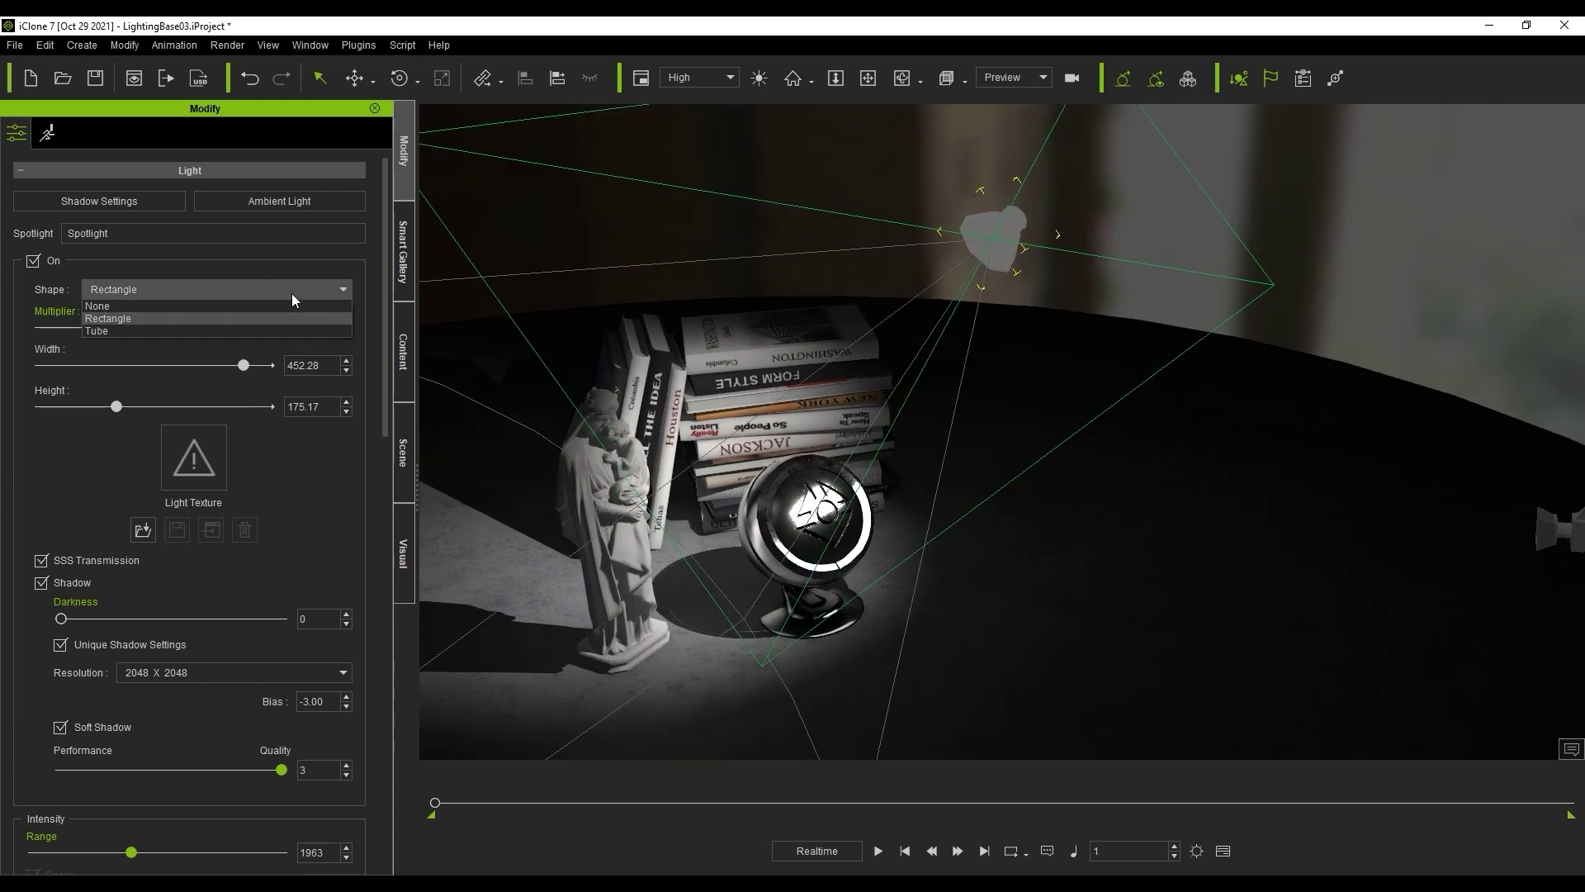
click(199, 328)
mouse_move(780, 384)
right_down()
mouse_move(831, 443)
mouse_move(805, 388)
right_up()
drag(66, 366, 104, 365)
drag(47, 411, 137, 410)
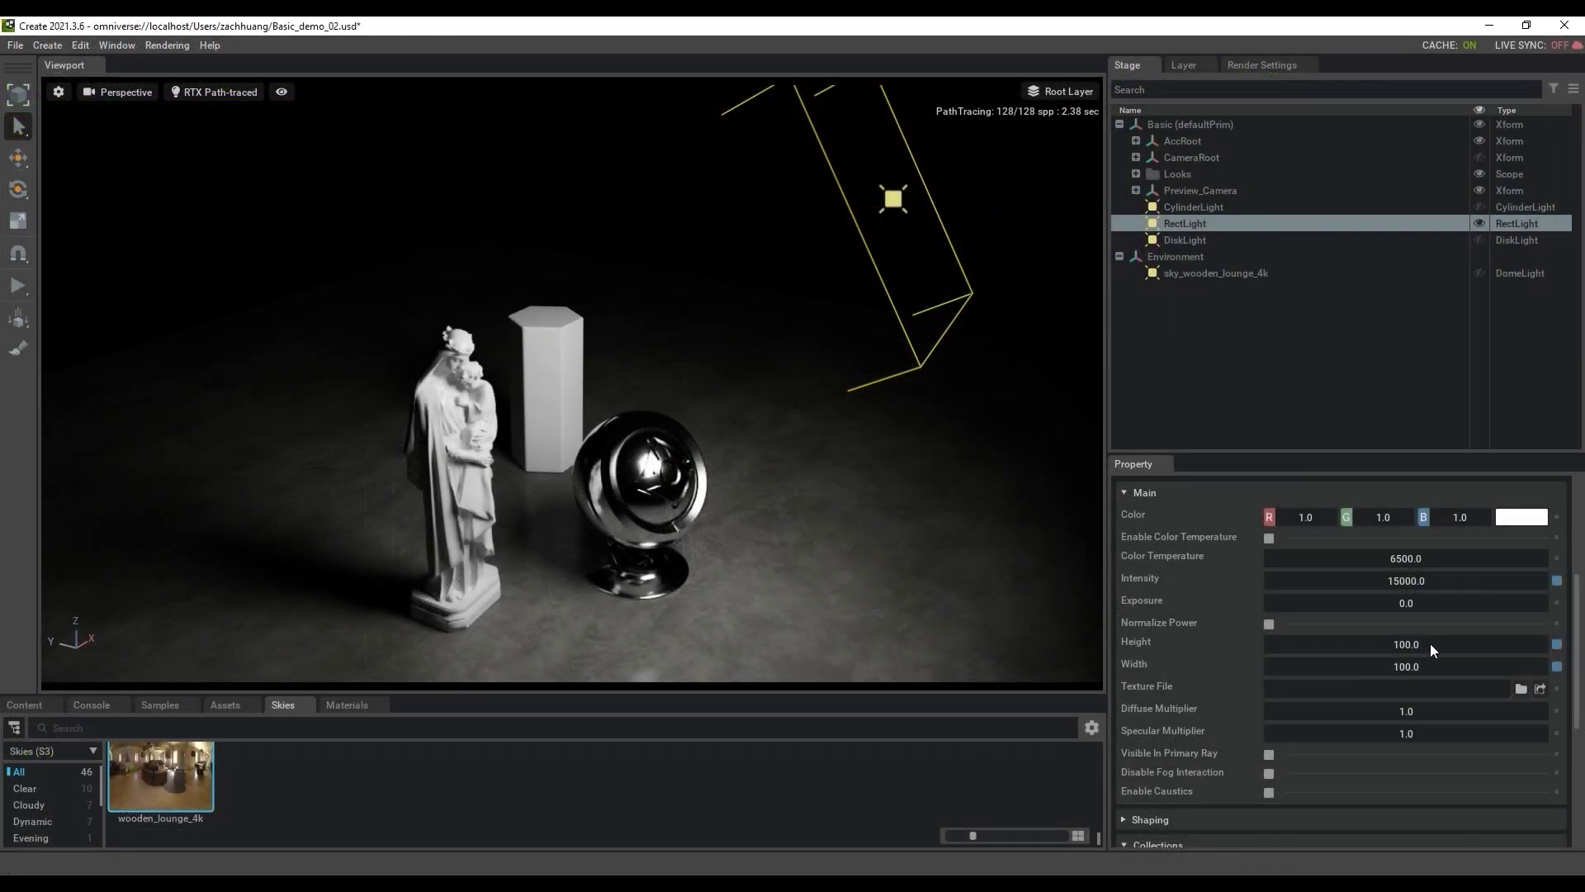
drag(1431, 644, 1042, 662)
drag(1395, 665, 1577, 670)
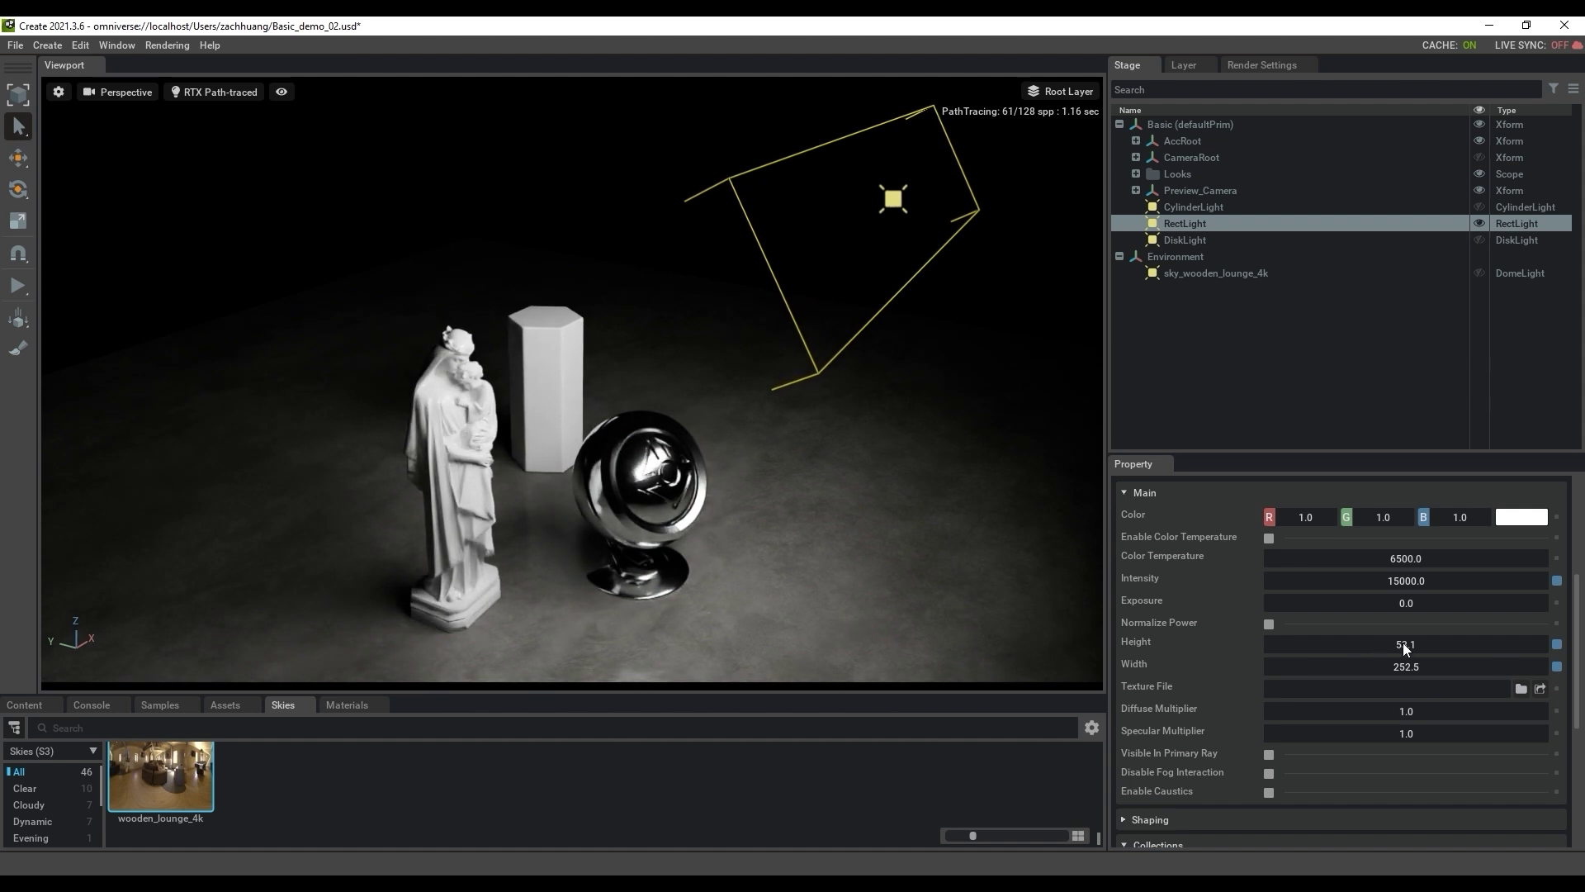
Step: Make the RectLight taller, lengthen the cylinder light to 204.5 and raise its exposure
drag(1414, 649, 1453, 644)
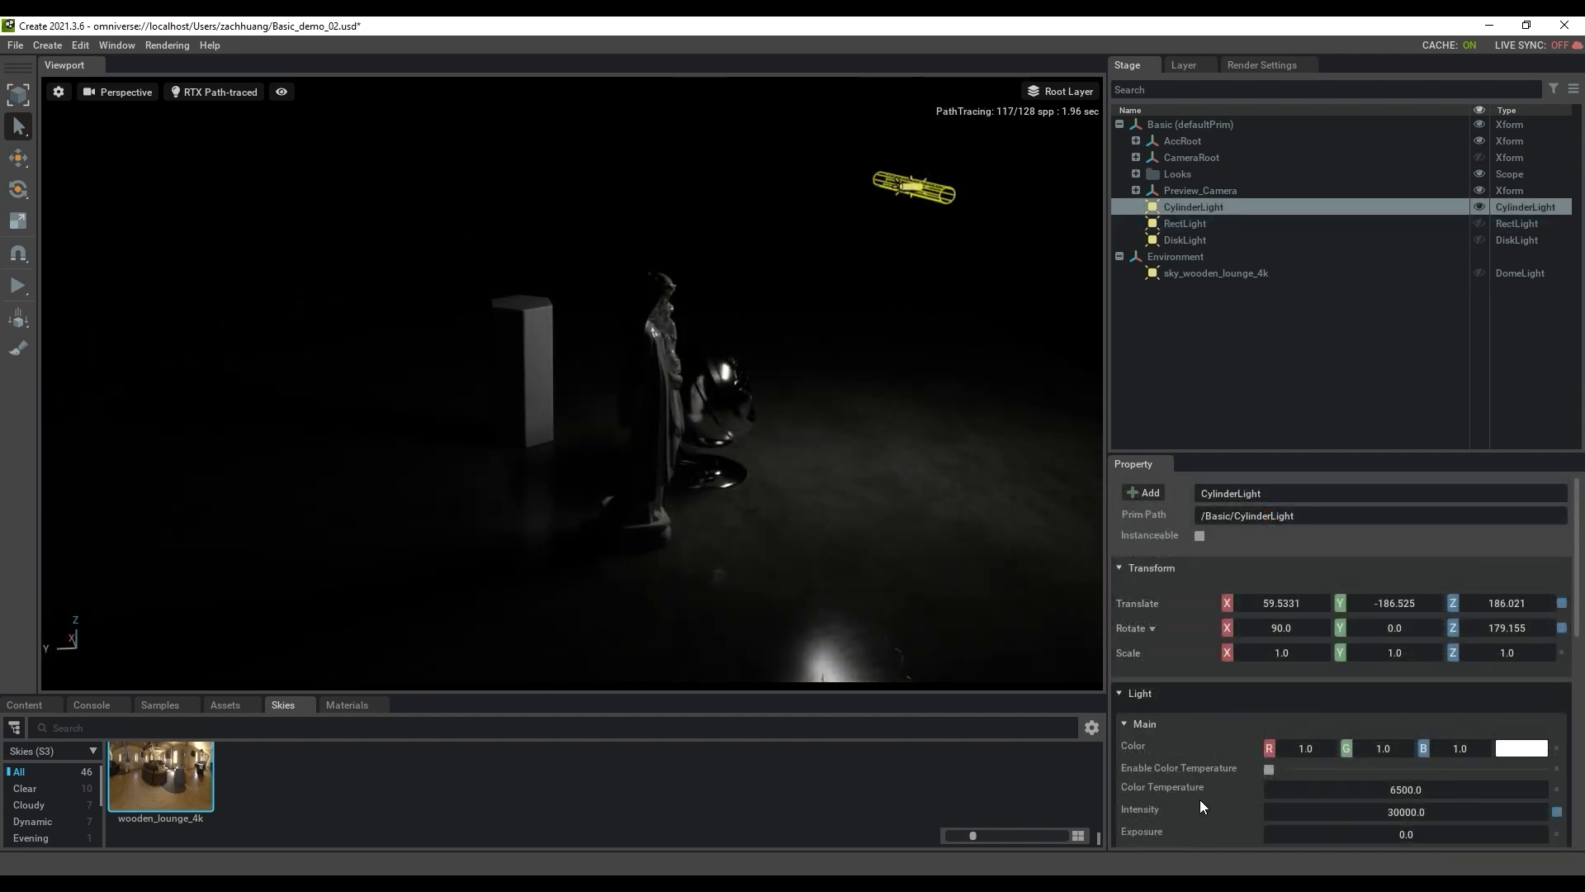
scroll(1201, 799, down, 3)
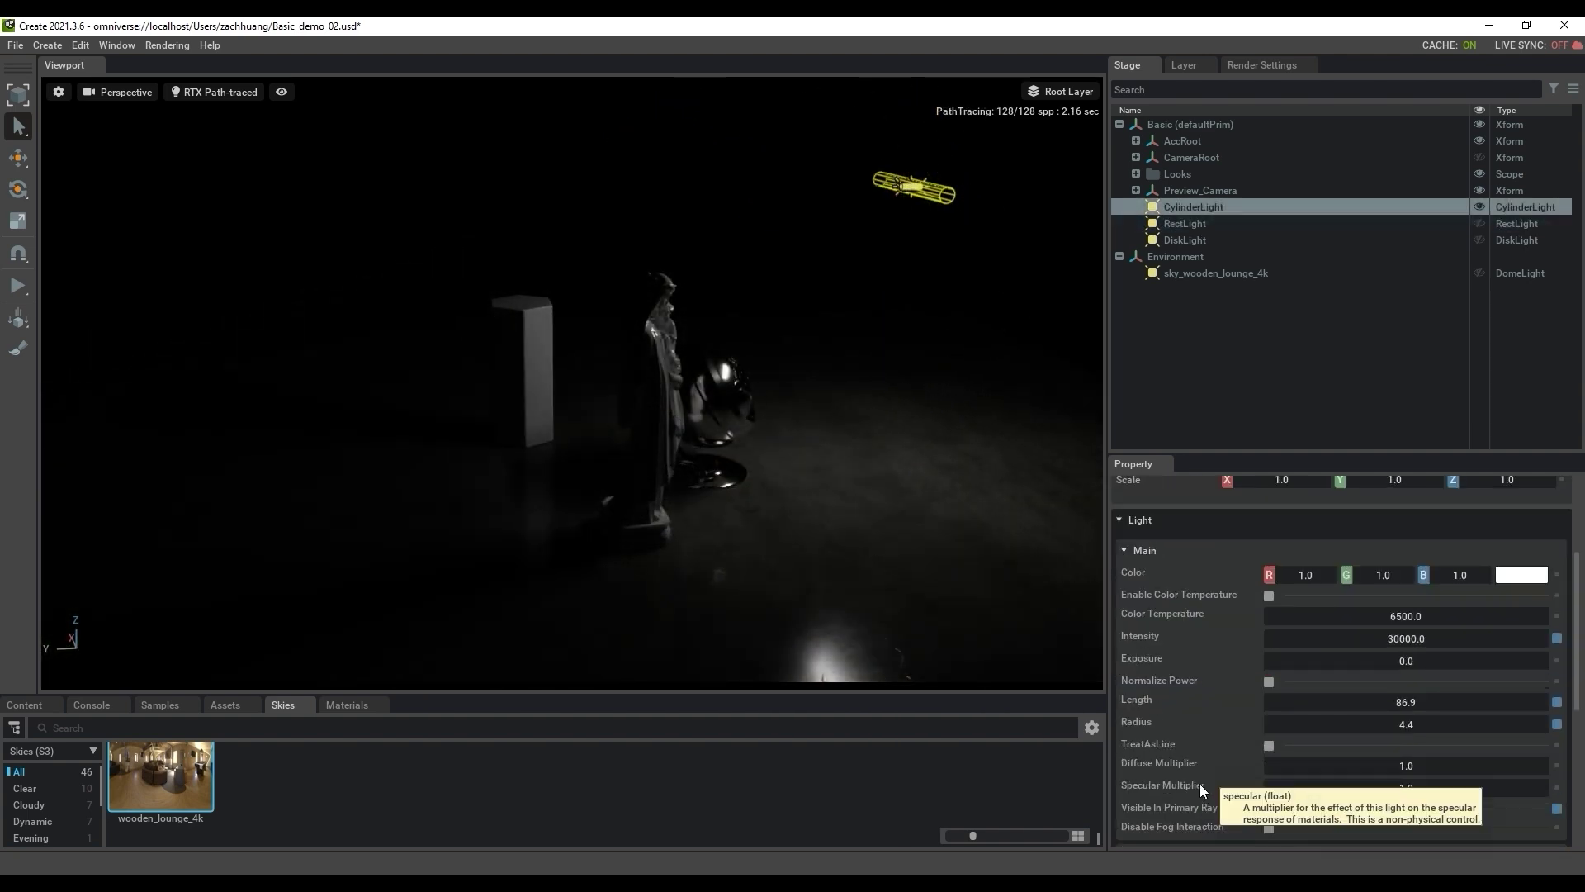
drag(1358, 702, 1489, 701)
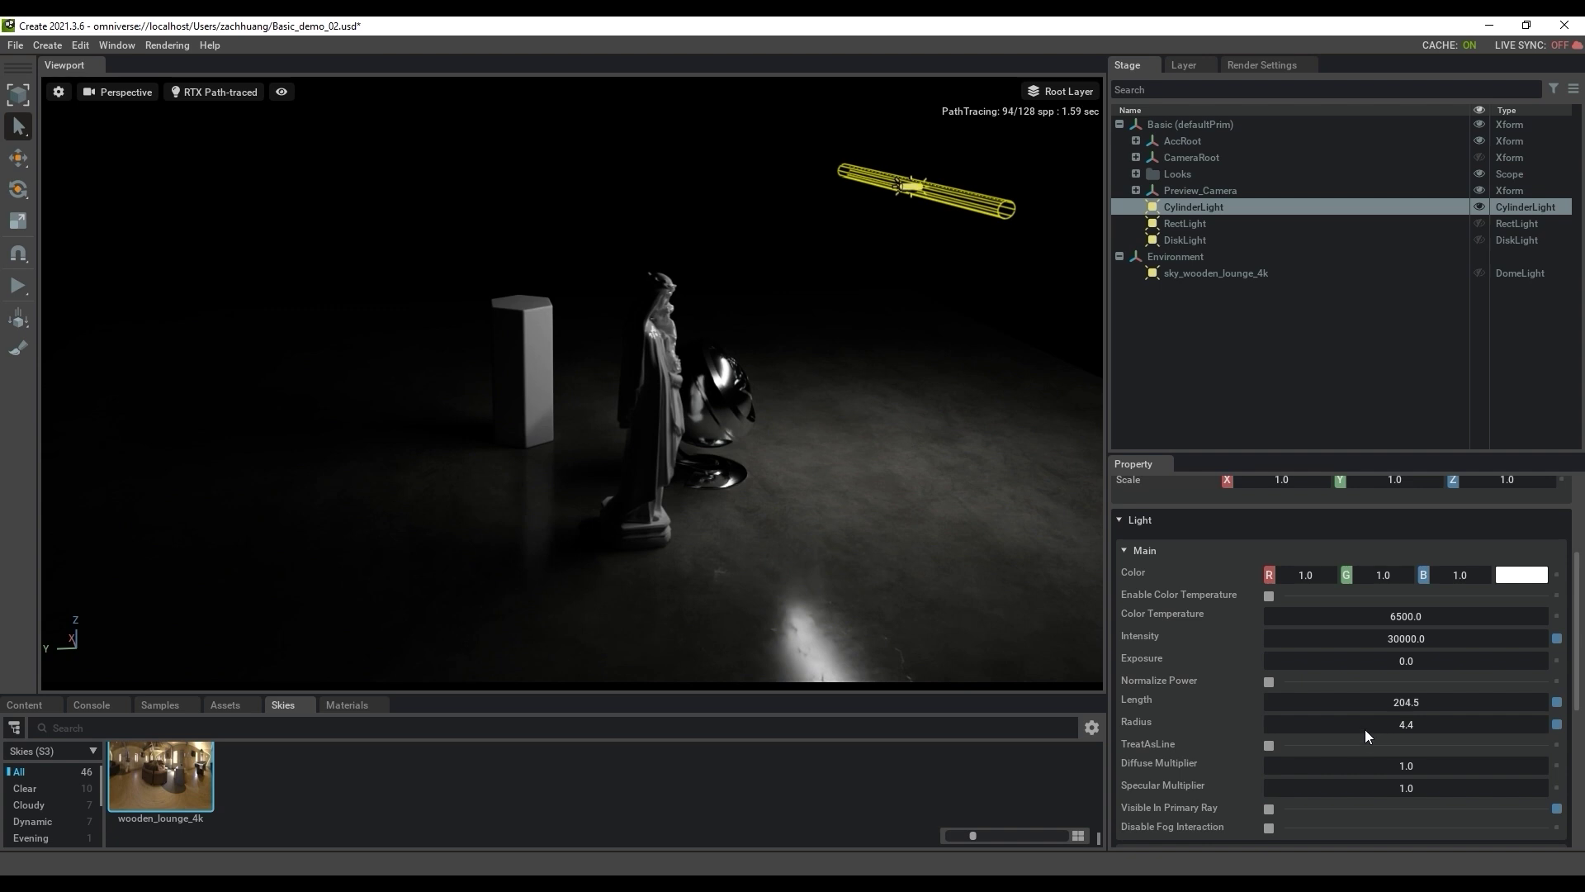
mouse_move(1401, 661)
mouse_down()
mouse_move(1428, 665)
mouse_move(1378, 673)
mouse_up()
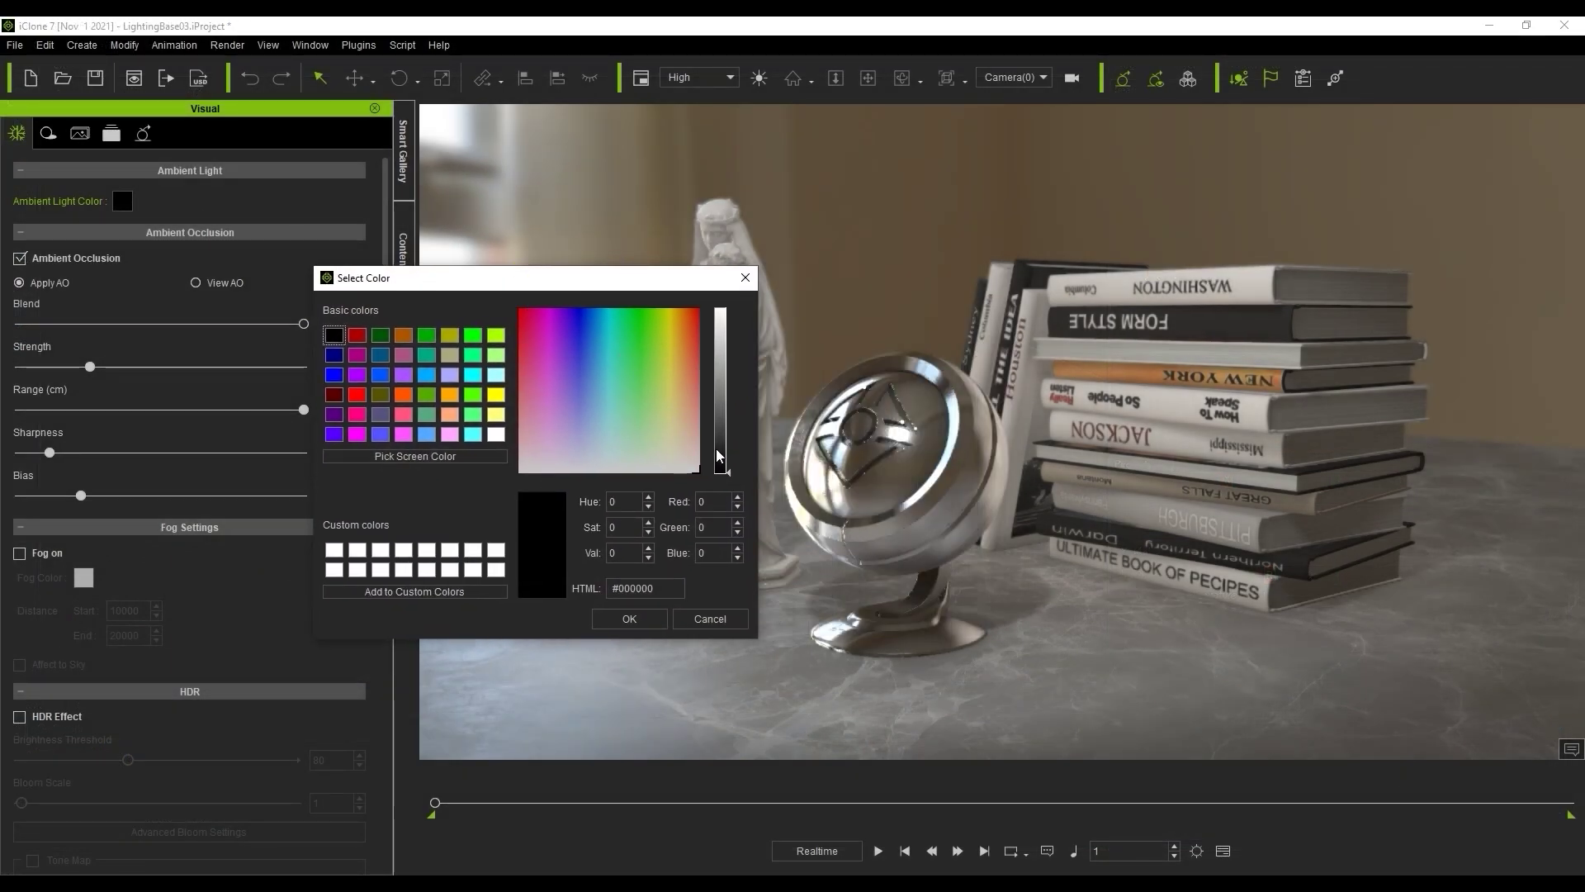
Step: Brighten the black ambient colour and shift its hue to deep red #b61010
drag(720, 469, 719, 354)
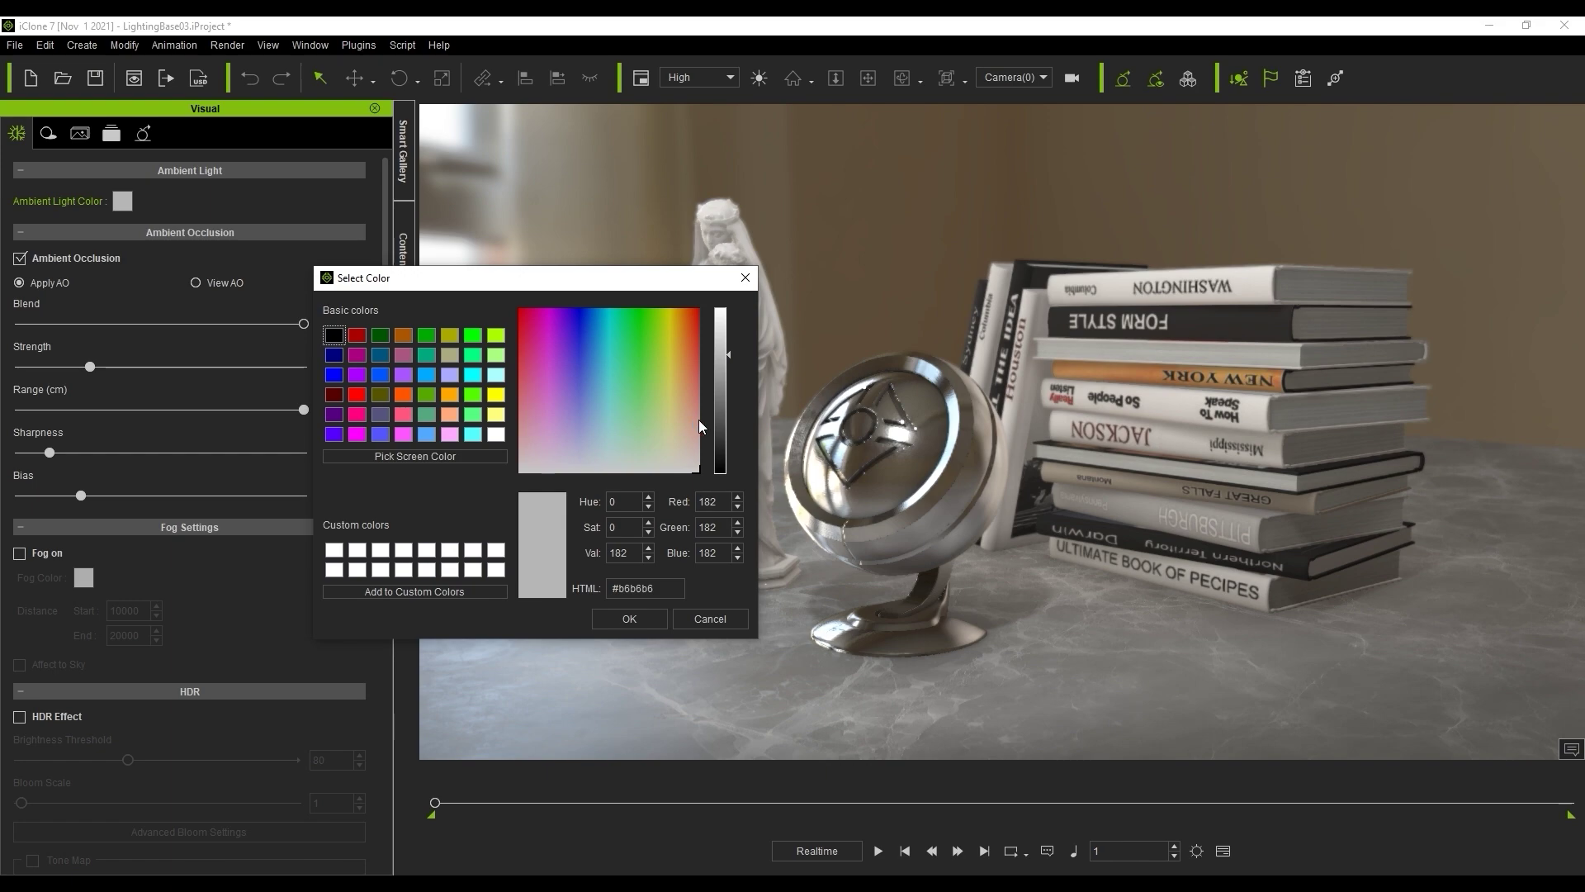
drag(699, 419, 705, 327)
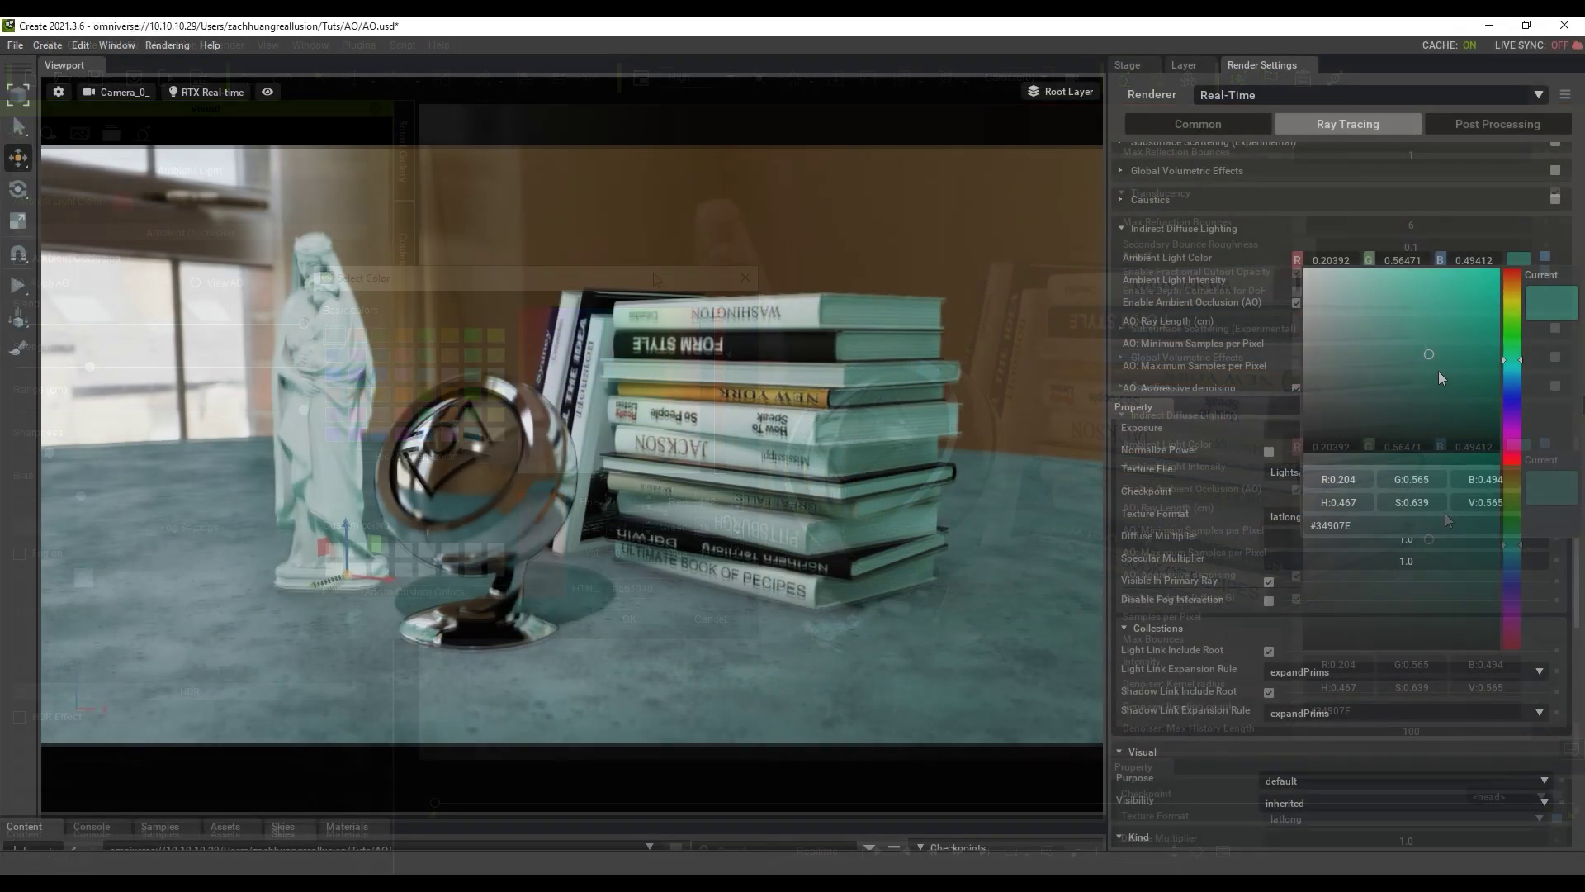
Step: Tint the ambient light orange and raise its intensity, then reset and undo the reset to compare
click(1503, 362)
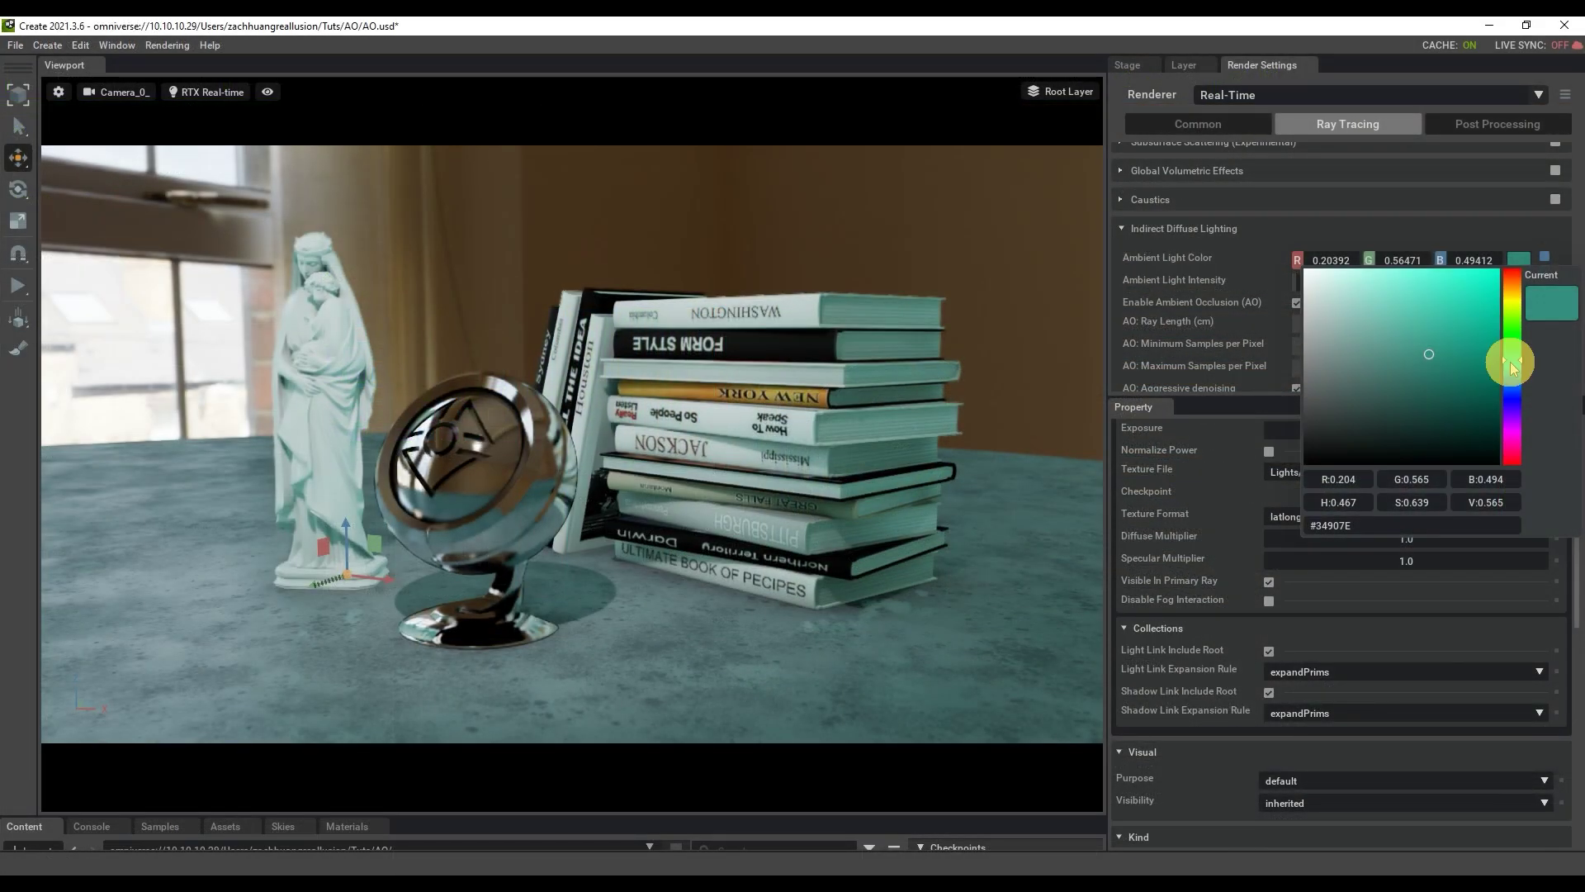
drag(1512, 369, 1512, 291)
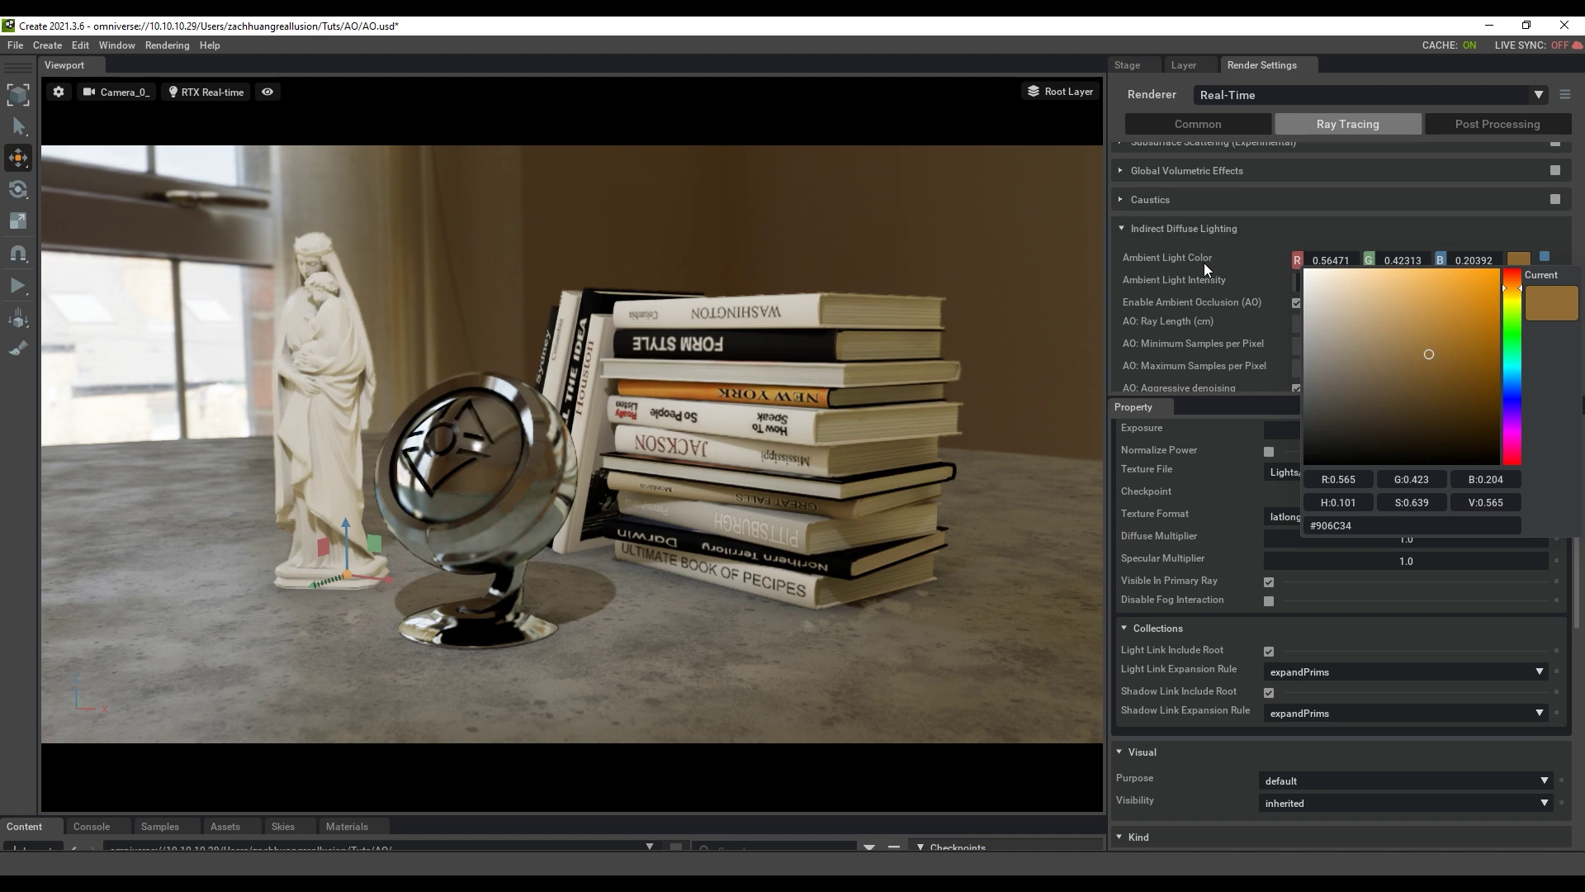
click(1187, 286)
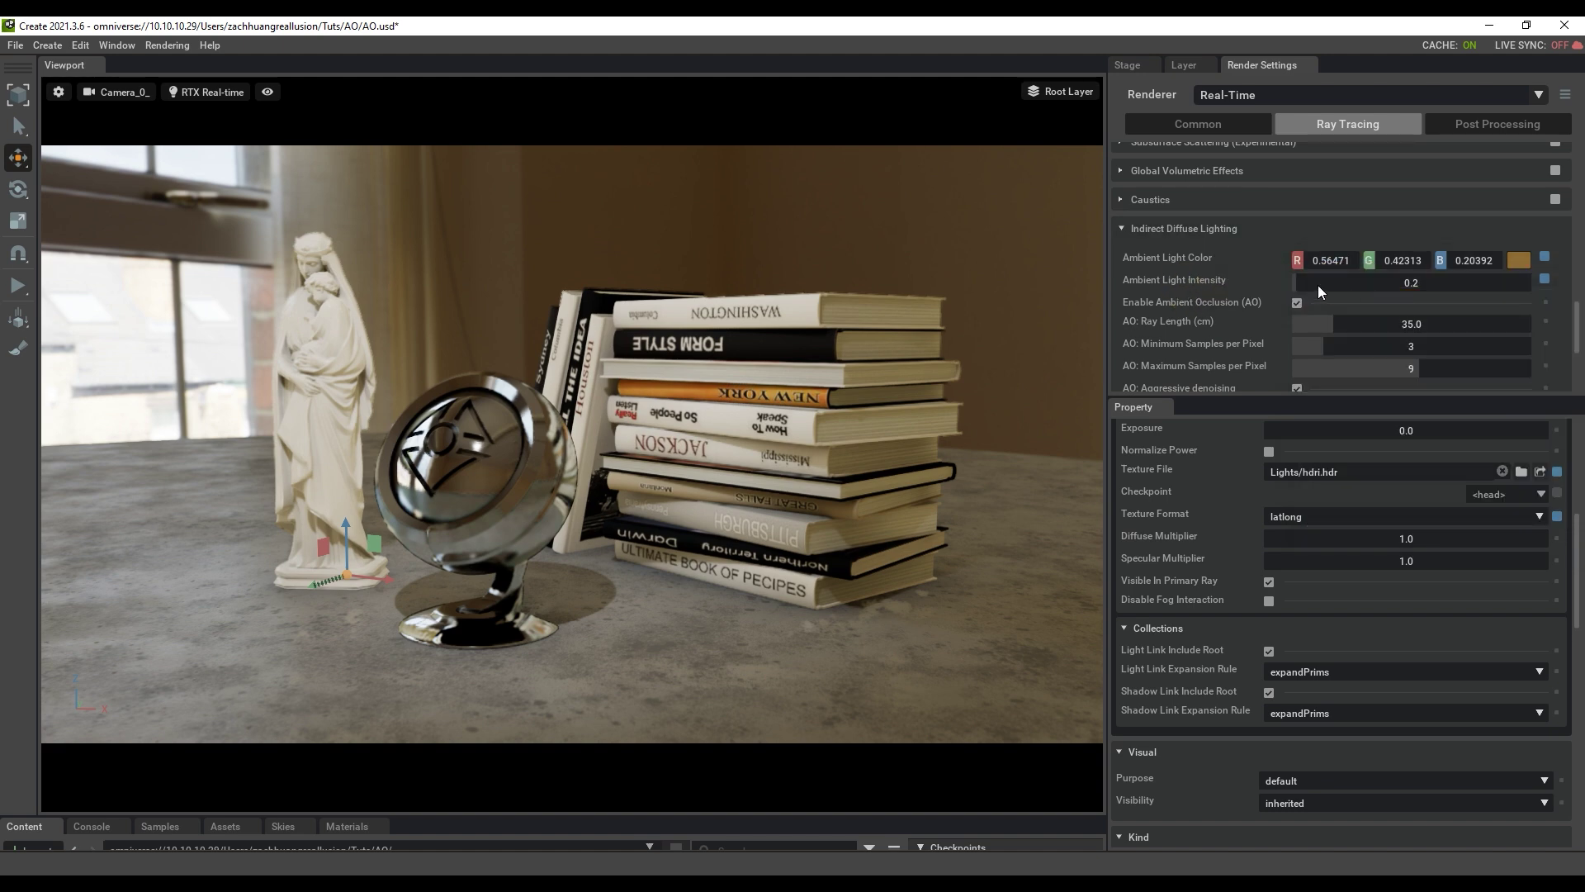
drag(1304, 281, 1311, 284)
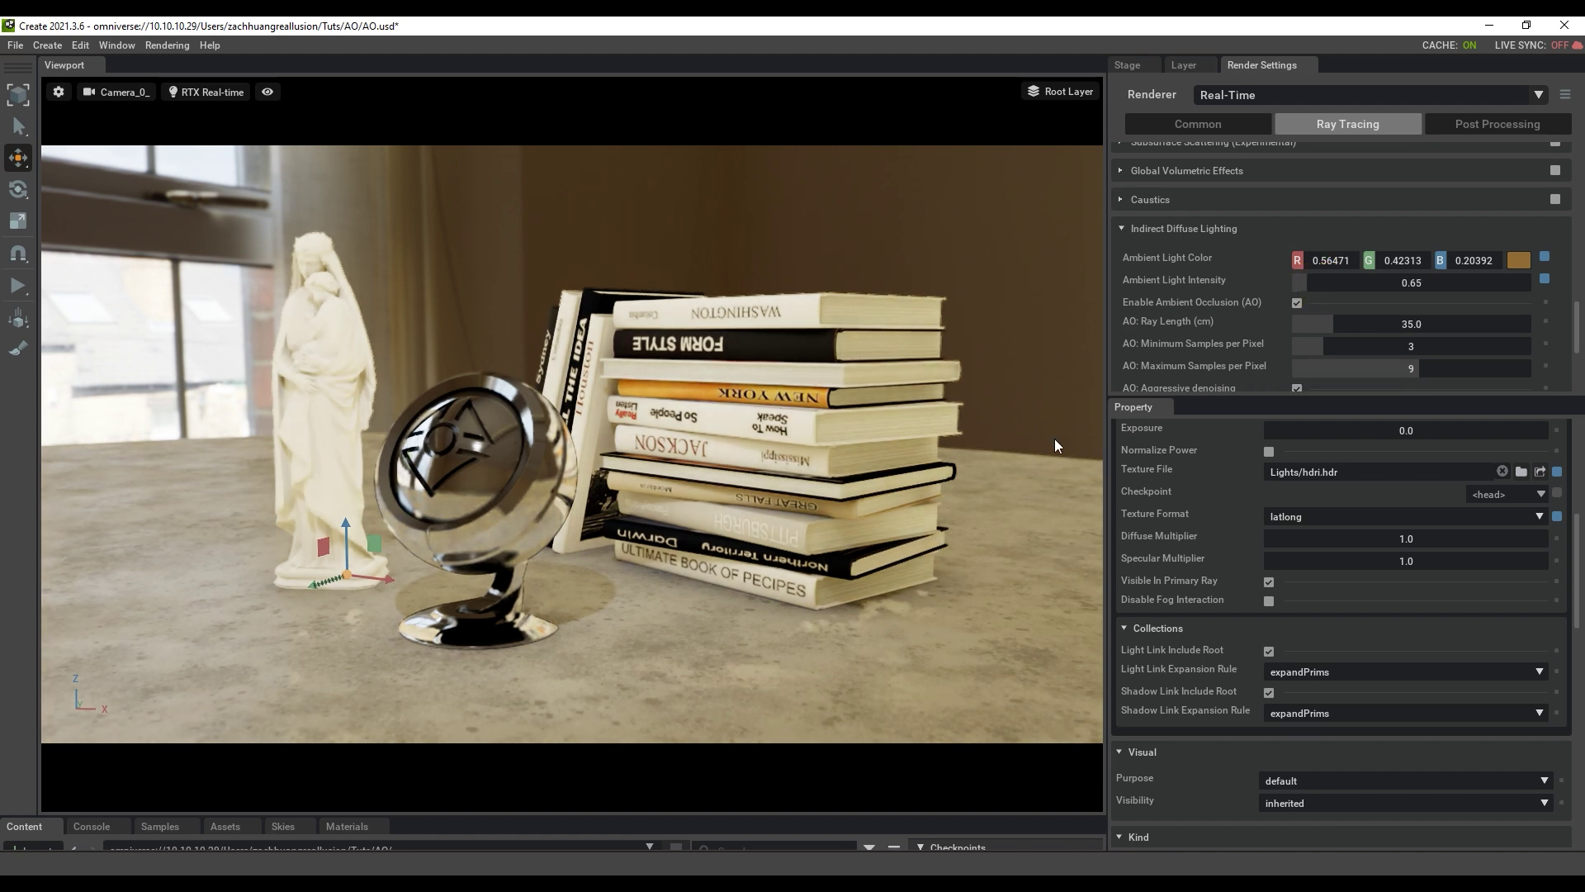
click(1545, 281)
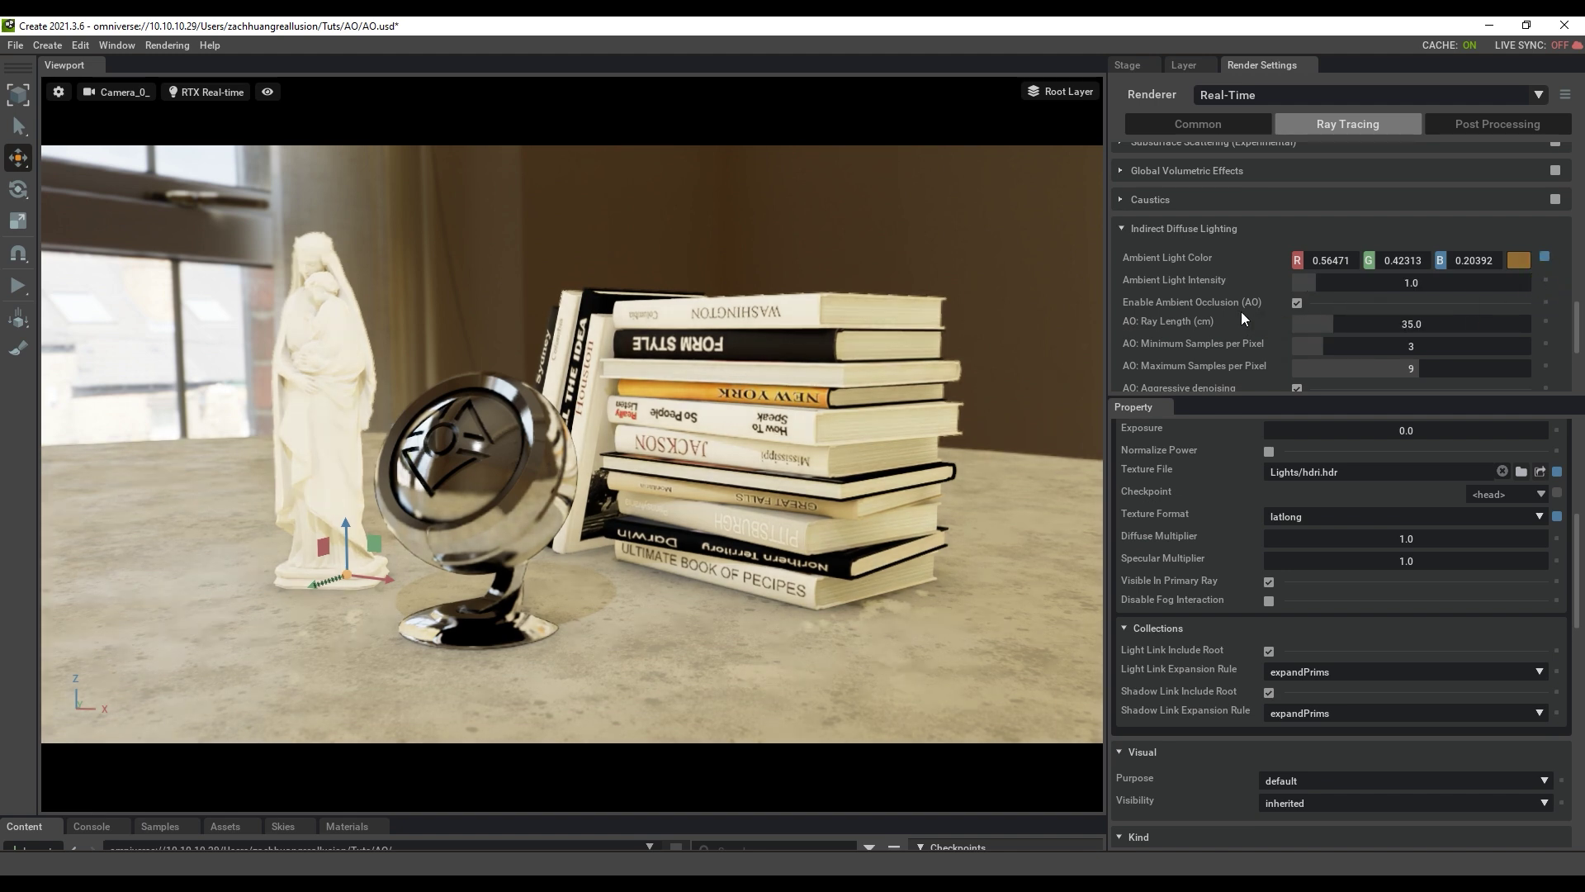
key(ctrl+z)
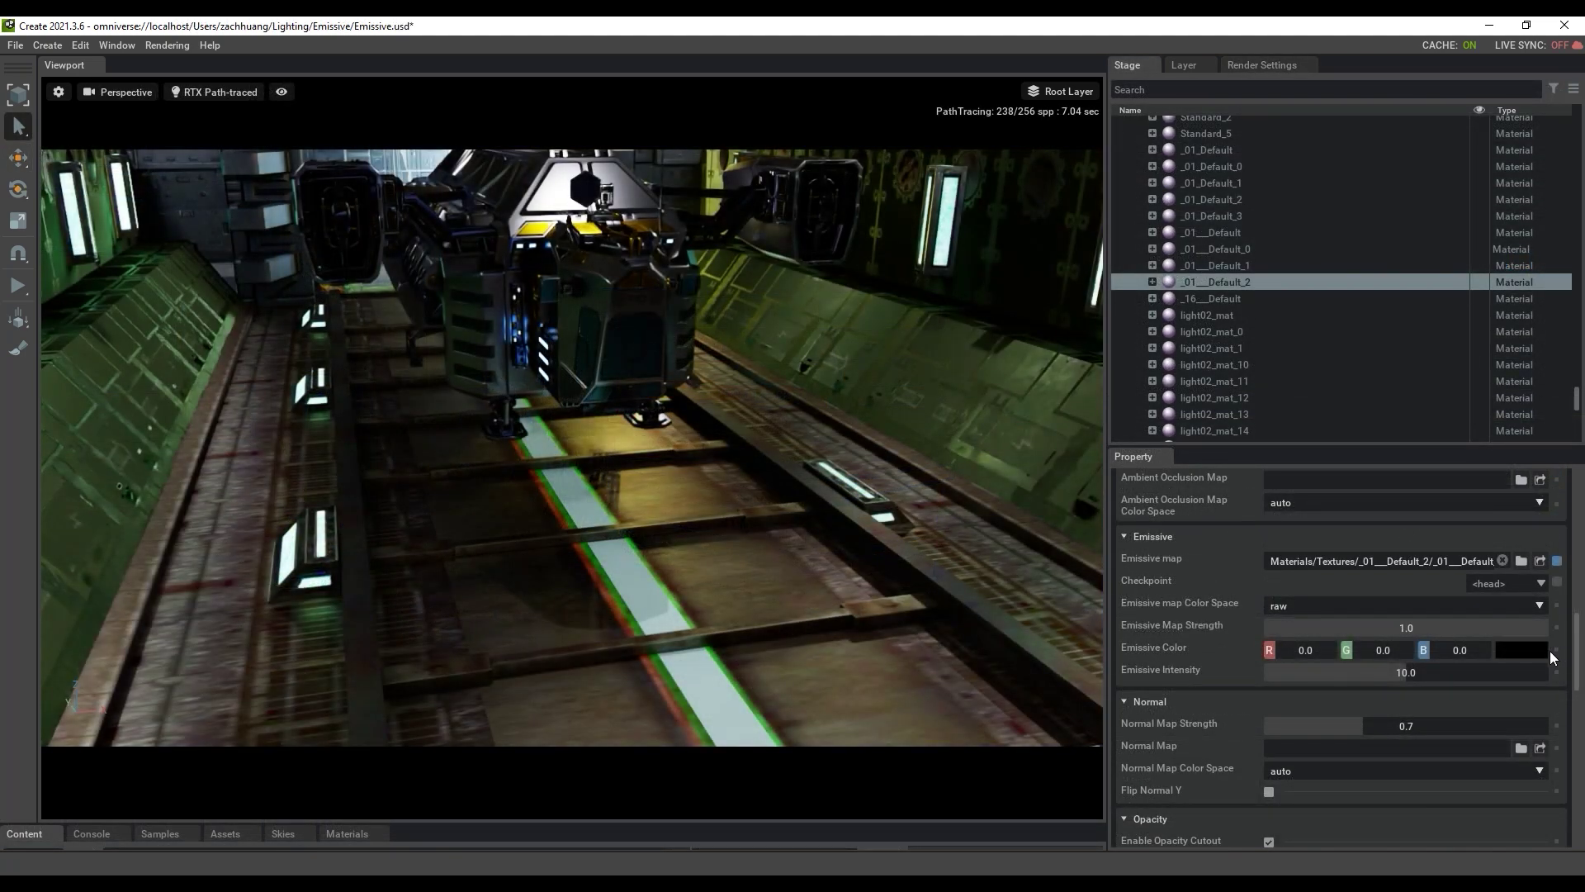
Step: Set the _01__Default_2 material's emissive colour to white so the ship and floor strips glow
click(1536, 652)
click(1322, 544)
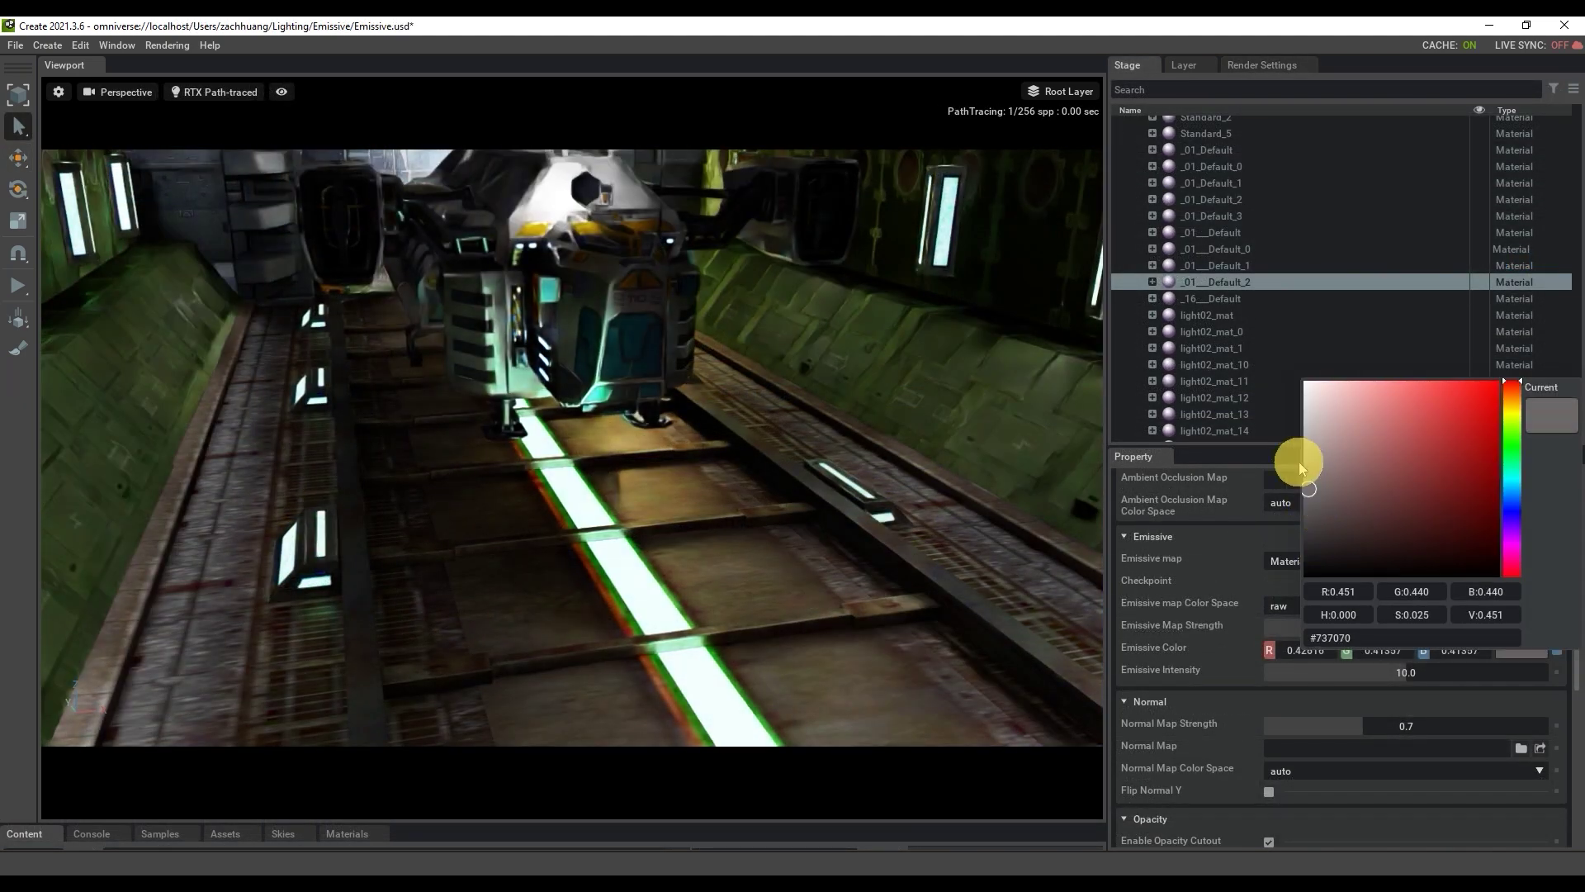
drag(1282, 393, 1281, 385)
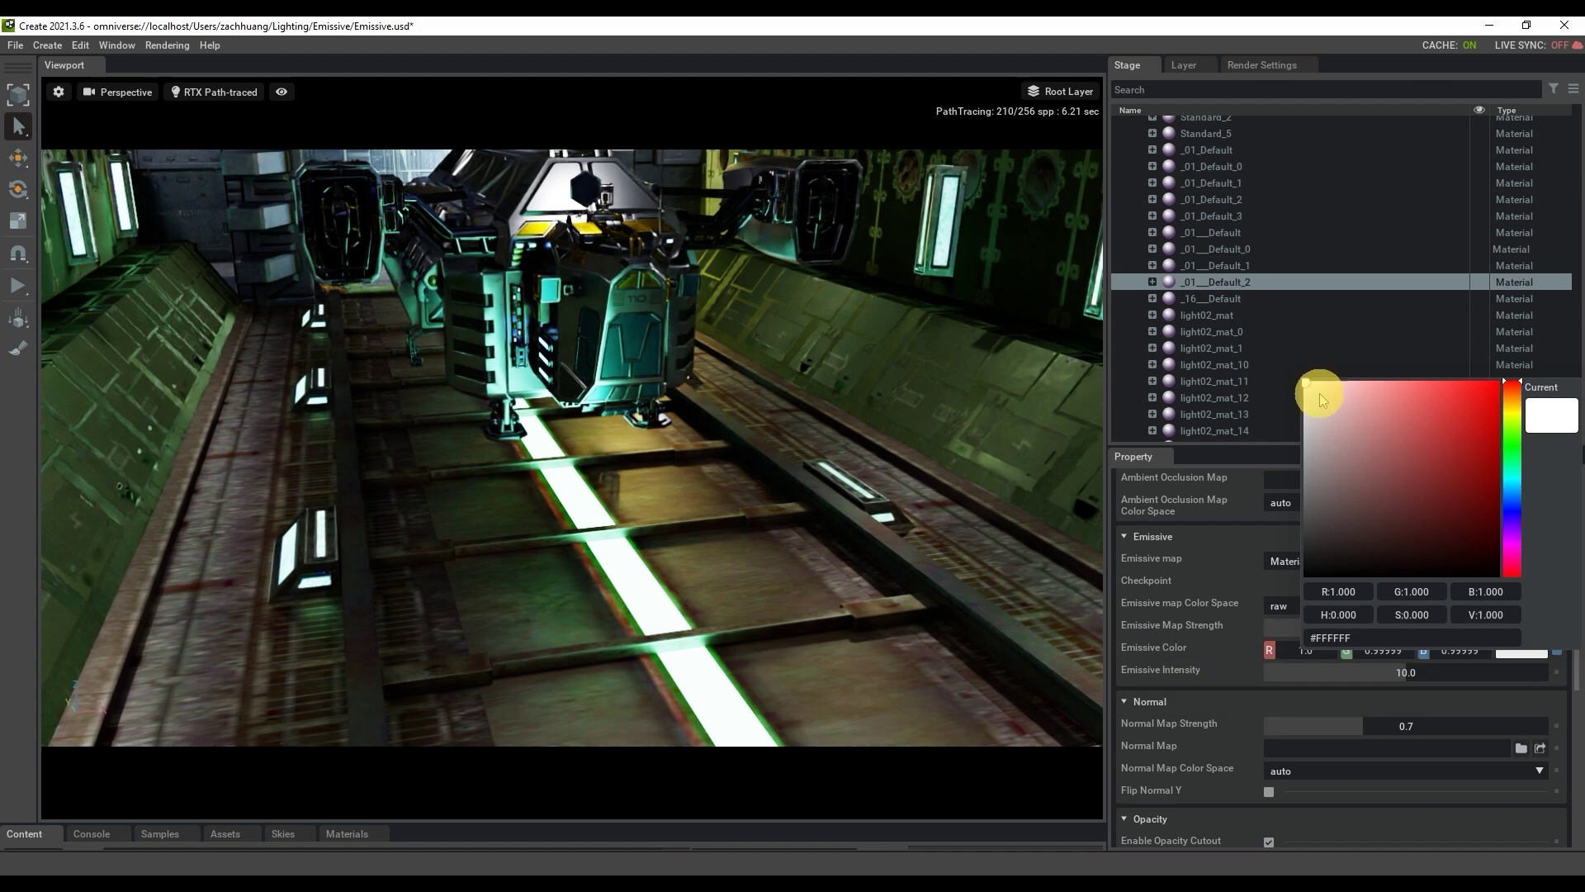
mouse_move(1325, 400)
mouse_down()
mouse_move(1373, 382)
mouse_move(1455, 392)
mouse_move(1474, 408)
mouse_move(1448, 465)
mouse_move(1402, 375)
mouse_move(1522, 372)
mouse_move(1519, 417)
mouse_up()
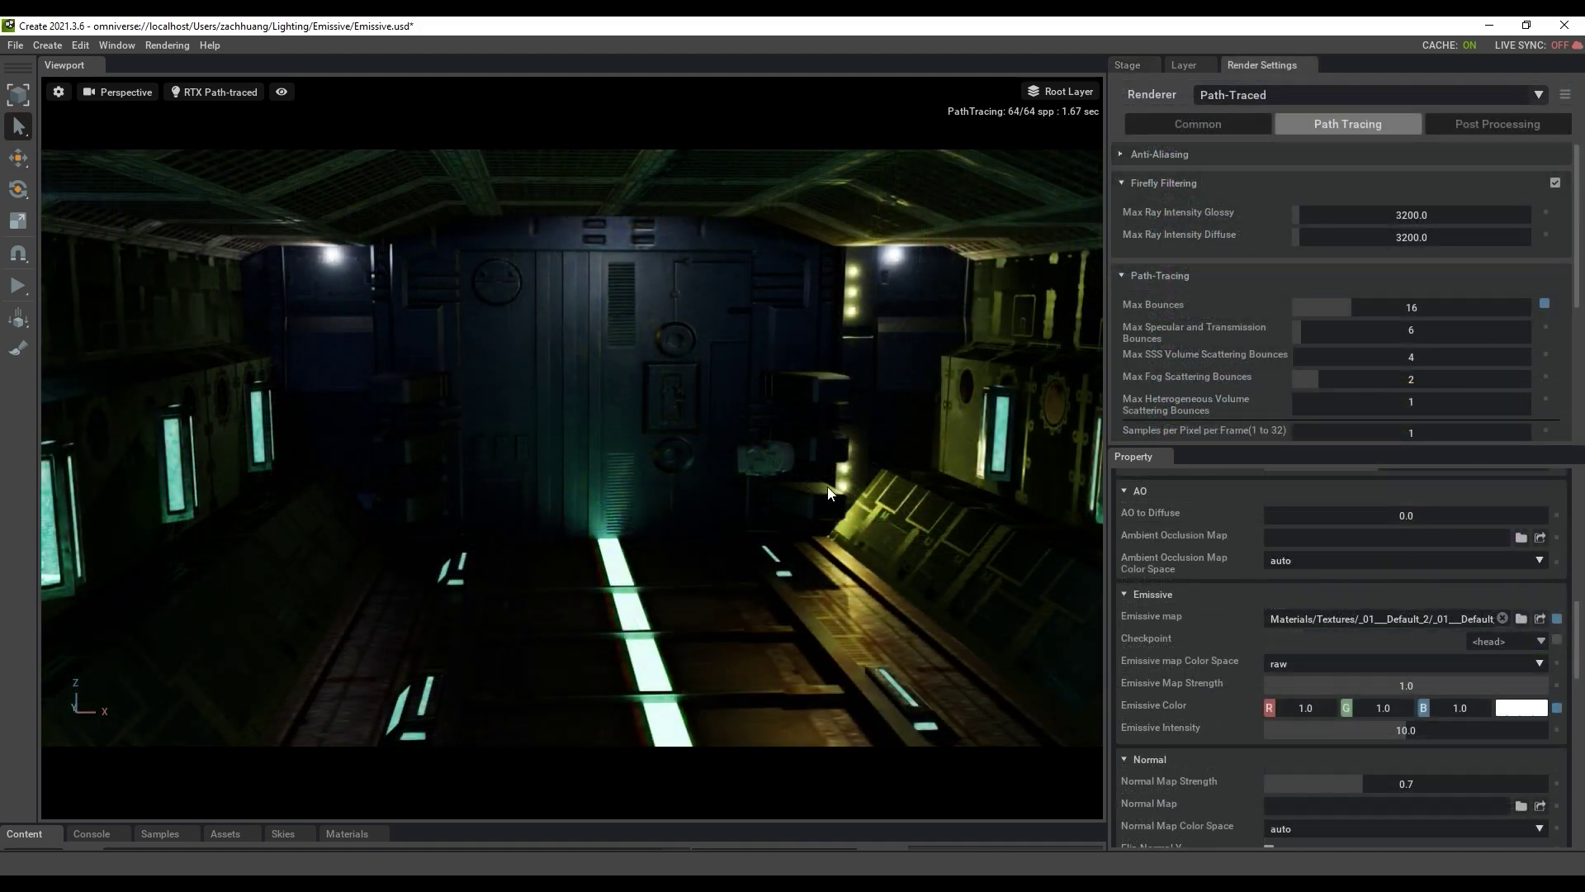
Step: Expand FTT Bloom in the Post Processing render settings and enable it
click(1500, 128)
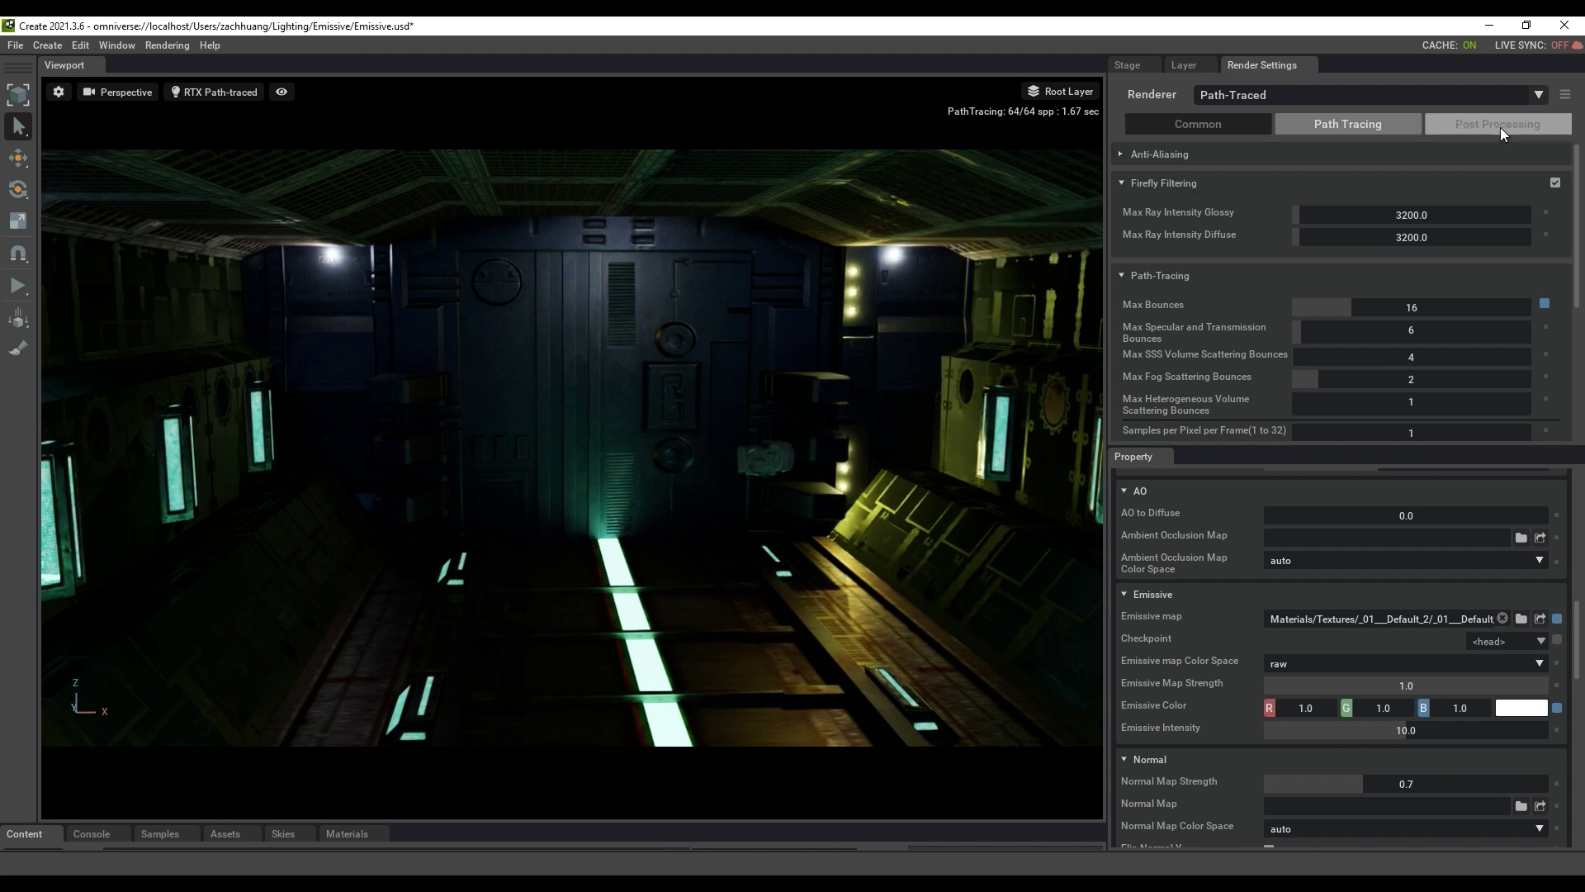
click(1474, 123)
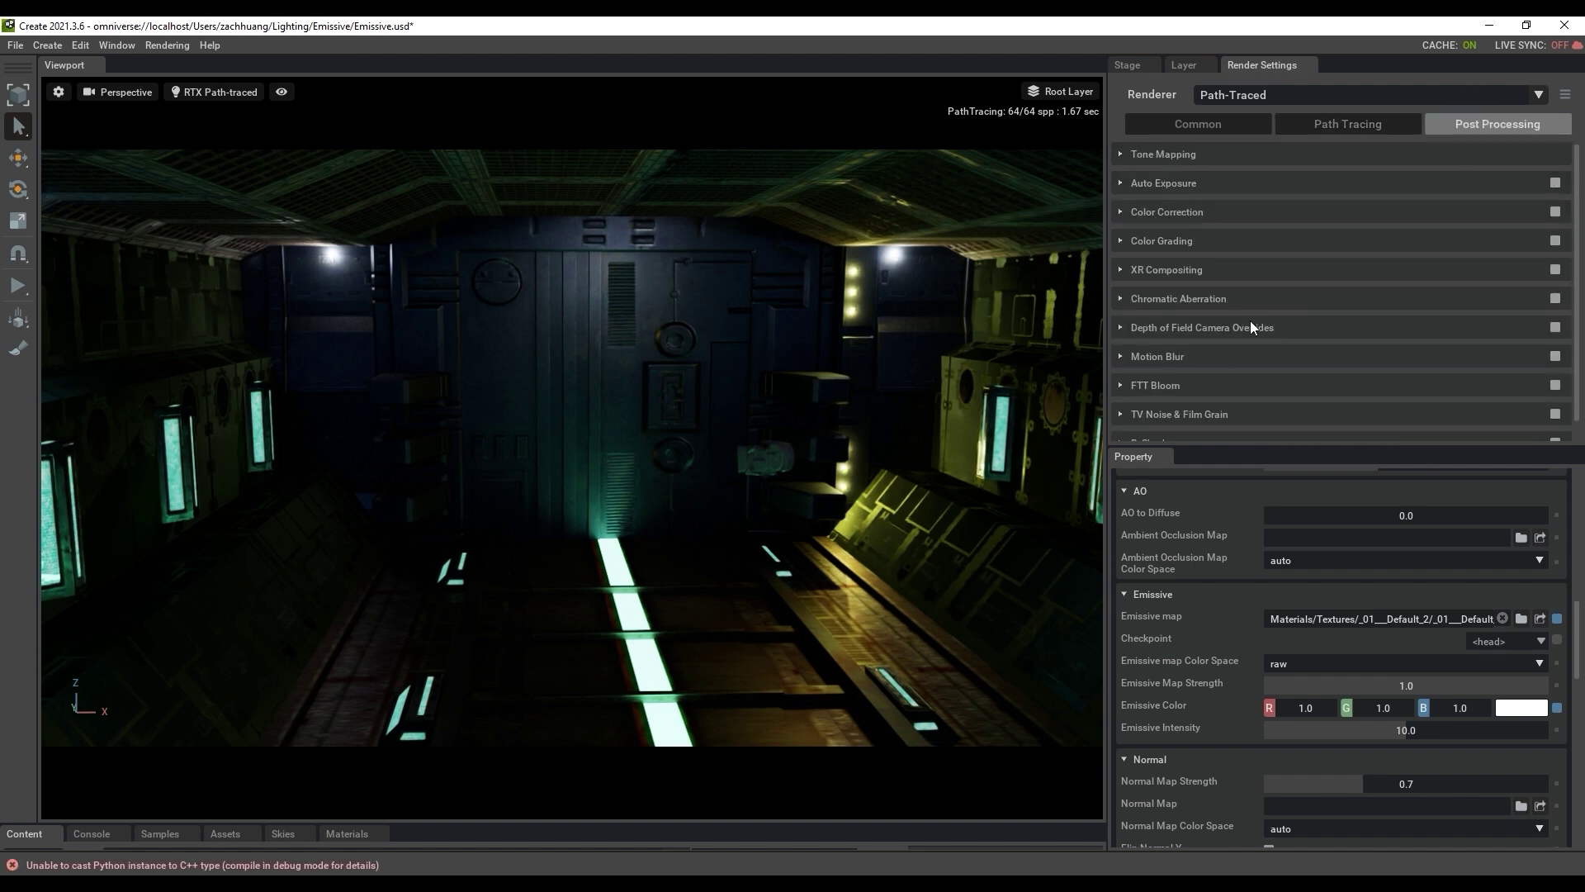
click(1122, 386)
scroll(1196, 319, down, 3)
scroll(1242, 416, down, 2)
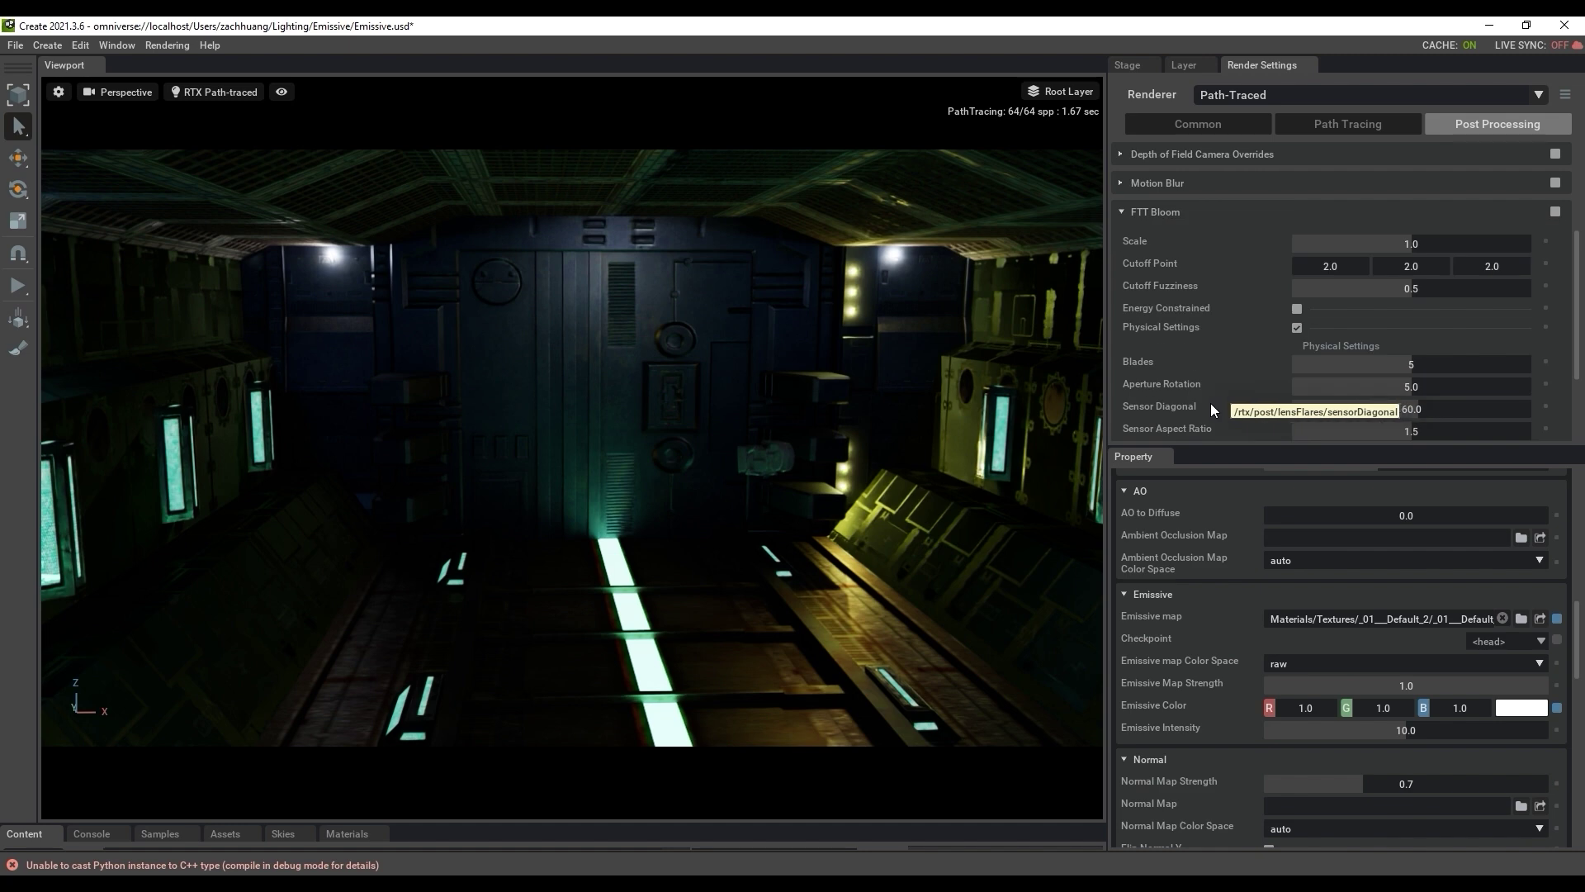
scroll(1231, 355, down, 2)
scroll(1230, 350, up, 1)
click(1556, 154)
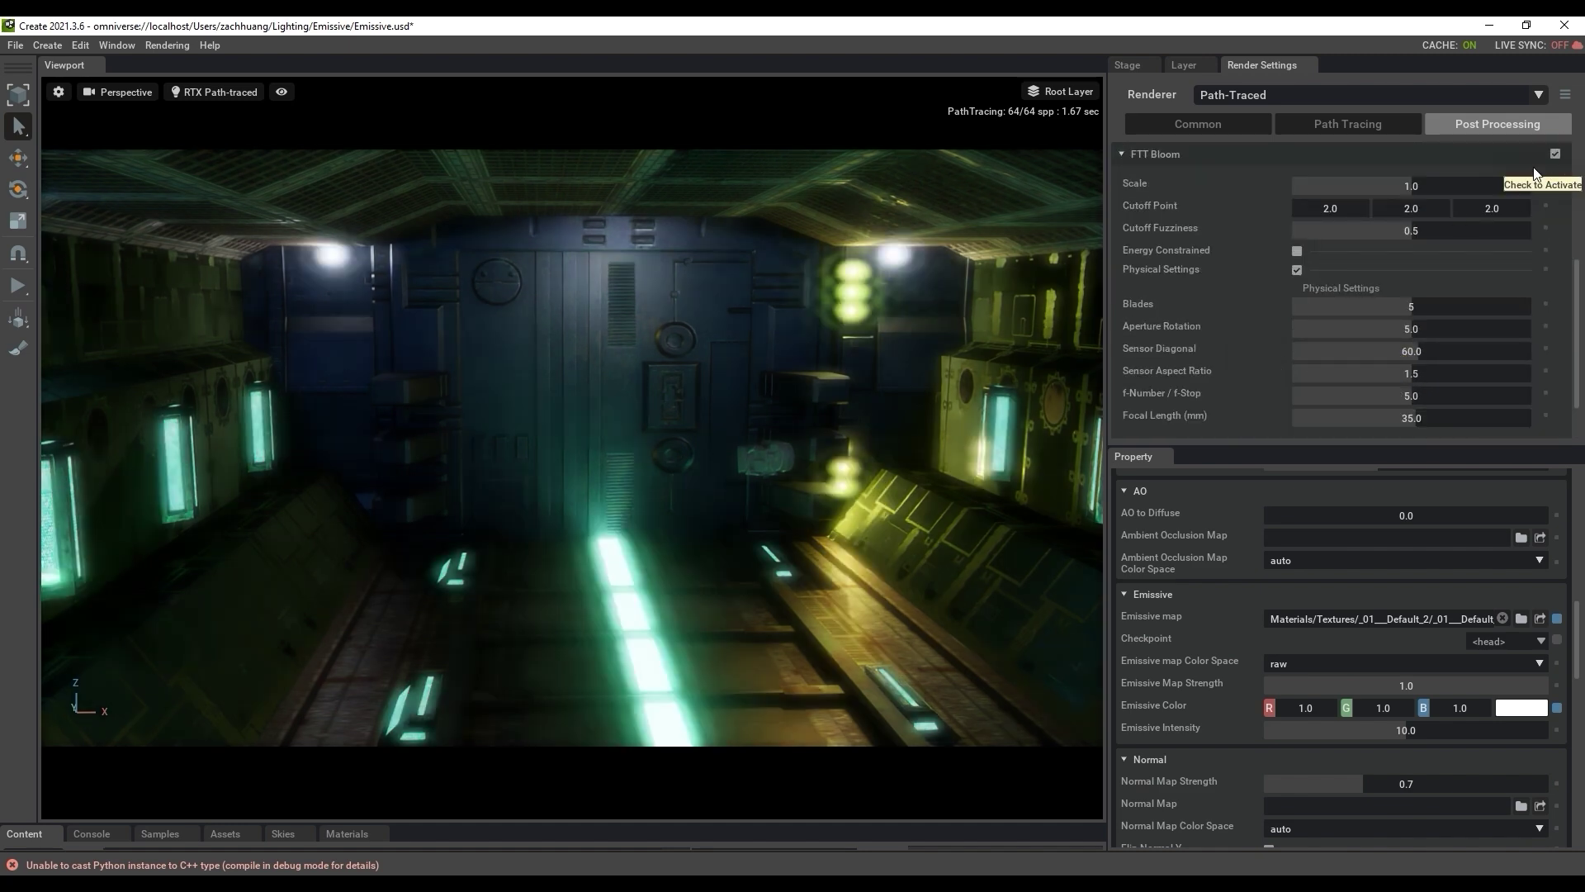
scroll(1248, 307, up, 2)
Step: Set the bloom scale to 0.1 and fly toward the glowing floor strip
click(1414, 298)
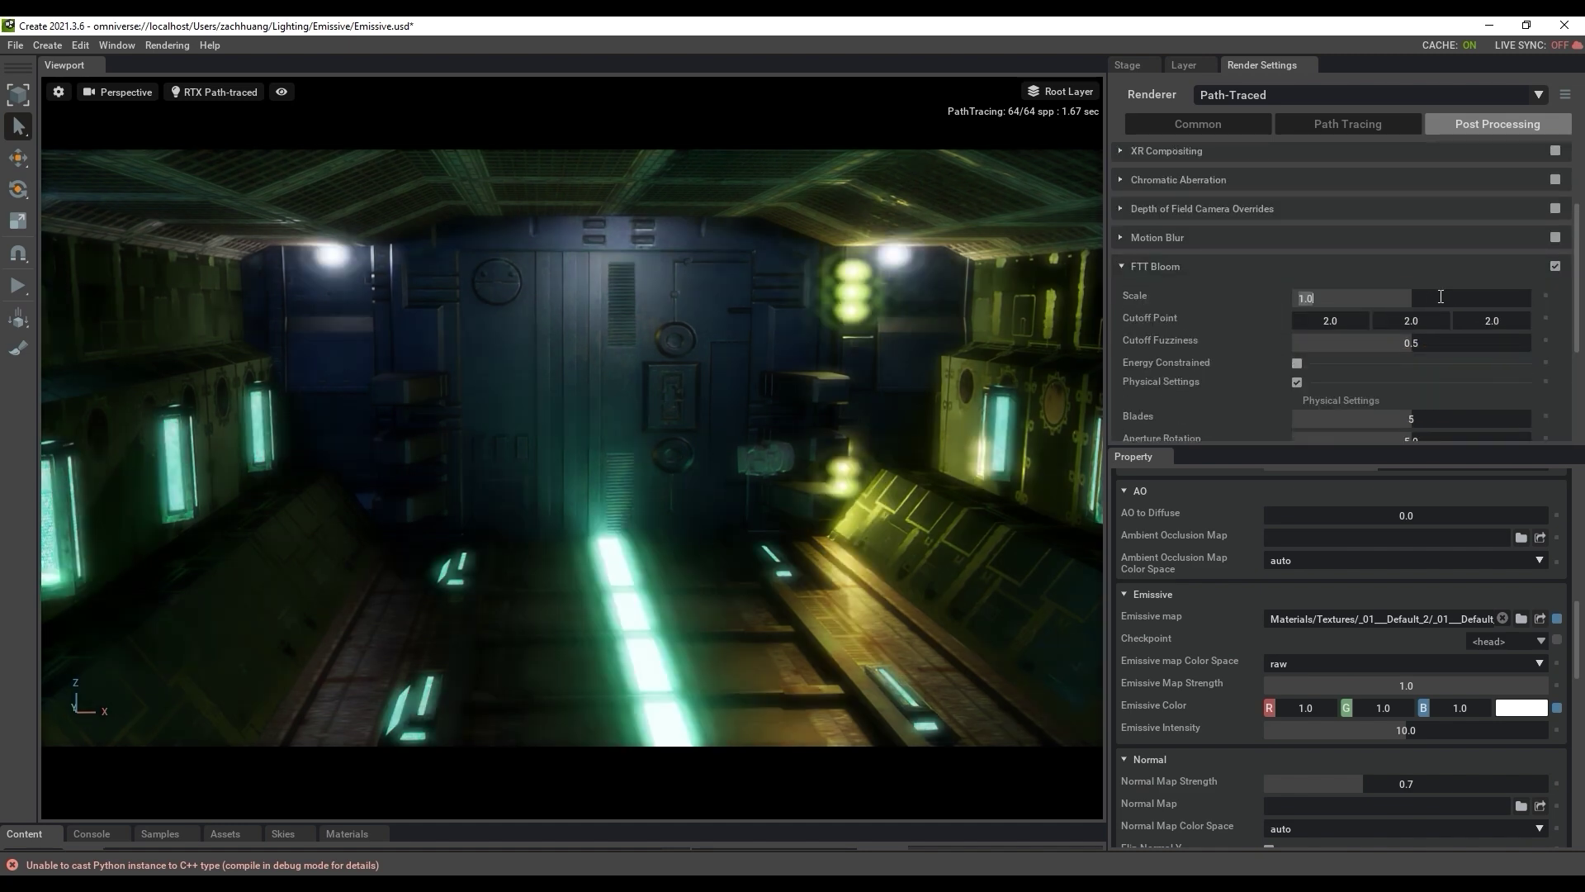
text(0.1)
key(Return)
mouse_move(784, 548)
right_down()
mouse_move(719, 584)
mouse_move(636, 591)
right_up()
drag(529, 786, 630, 765)
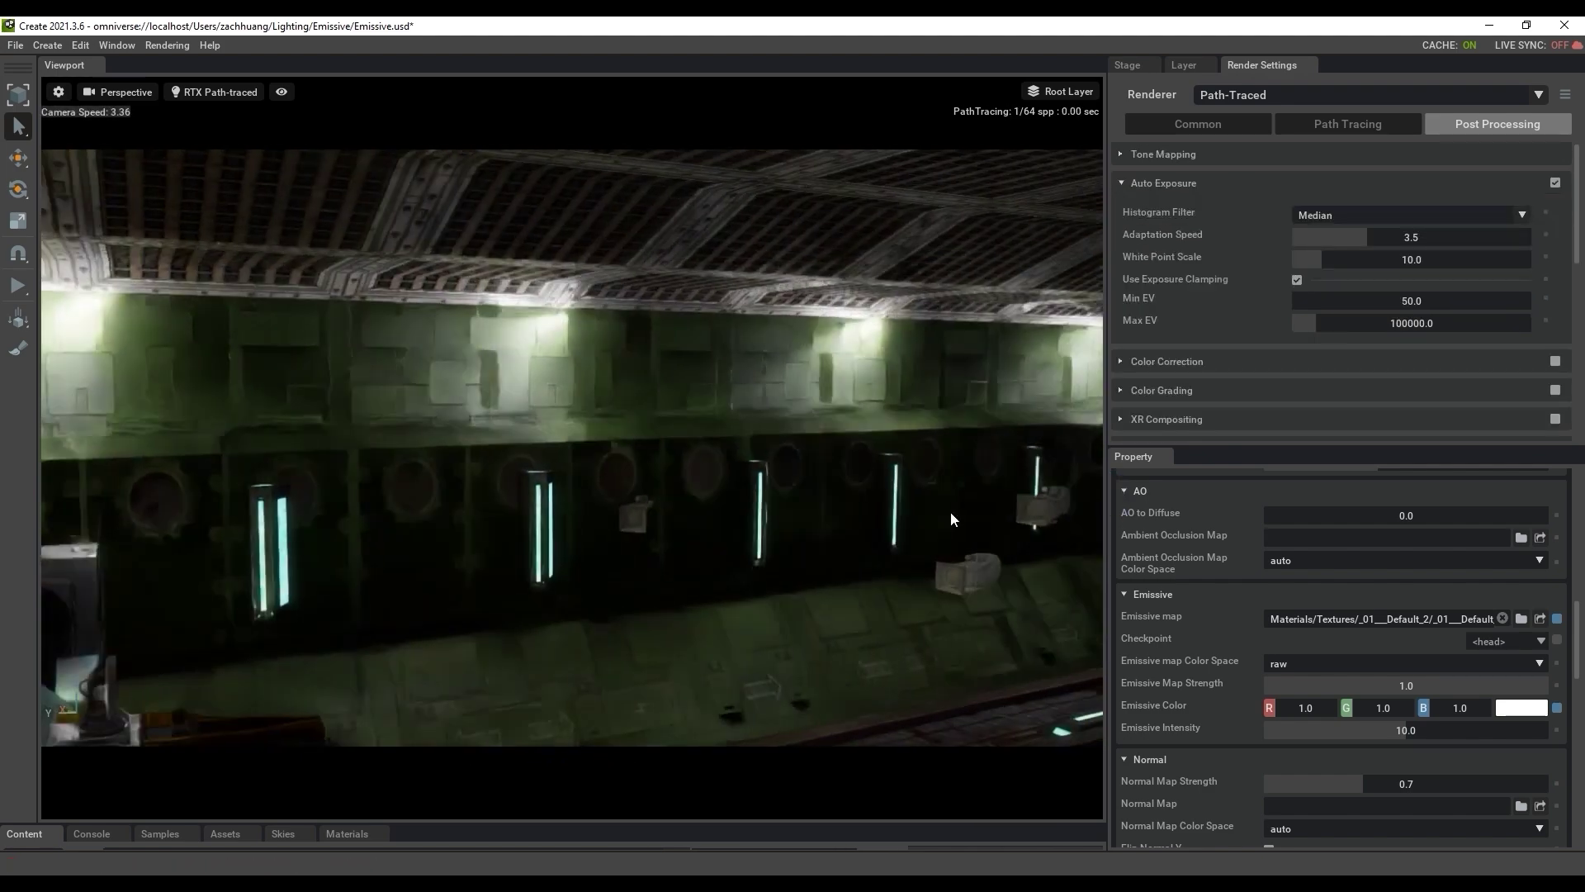
Step: Fly to the planet, select the Plane00 backdrop and bring up its material properties
right_drag(951, 518, 859, 497)
click(602, 365)
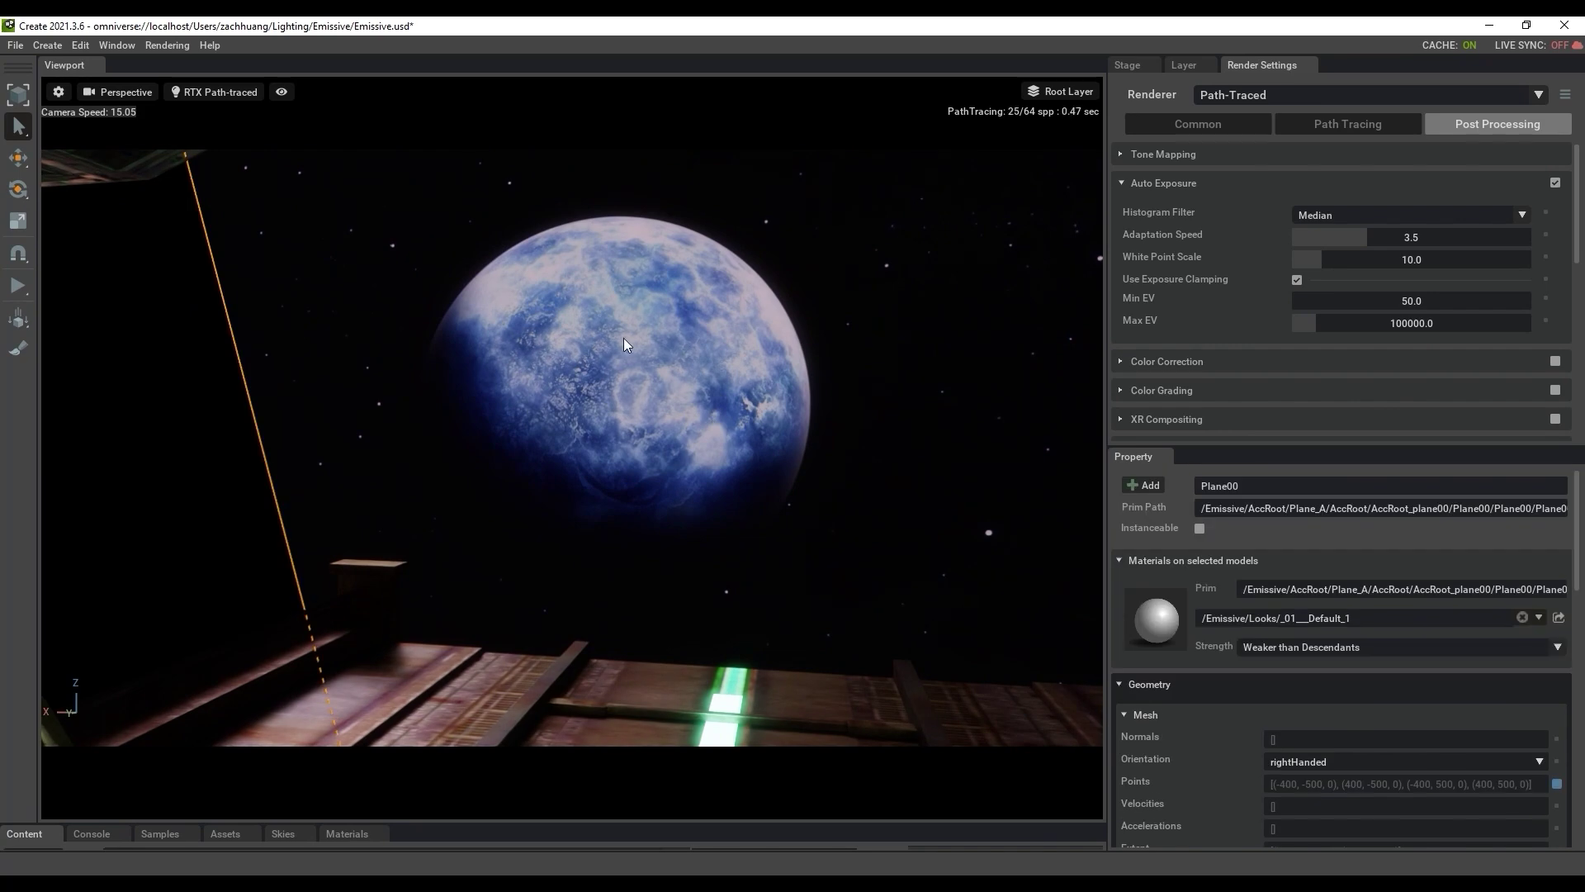
click(1164, 632)
scroll(1156, 695, down, 10)
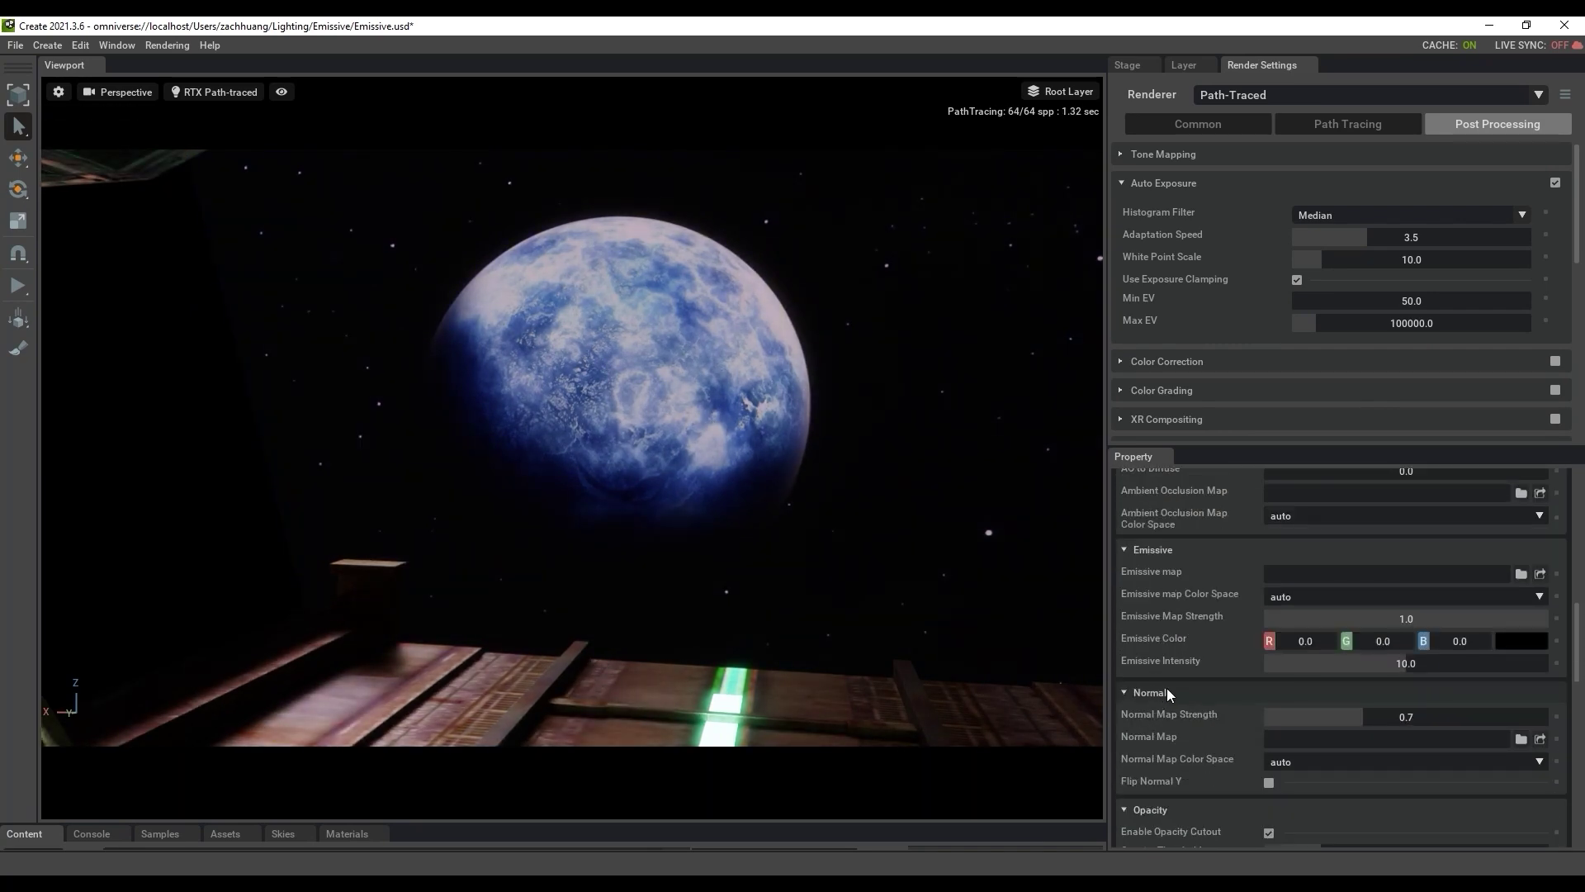
Step: Brighten the planet's emissive colour and sweep its hue from blue through cyan toward red
click(1508, 641)
mouse_move(1307, 558)
mouse_down()
mouse_move(1310, 449)
mouse_move(1303, 516)
mouse_up()
drag(1512, 382, 1512, 476)
click(1415, 500)
click(1515, 458)
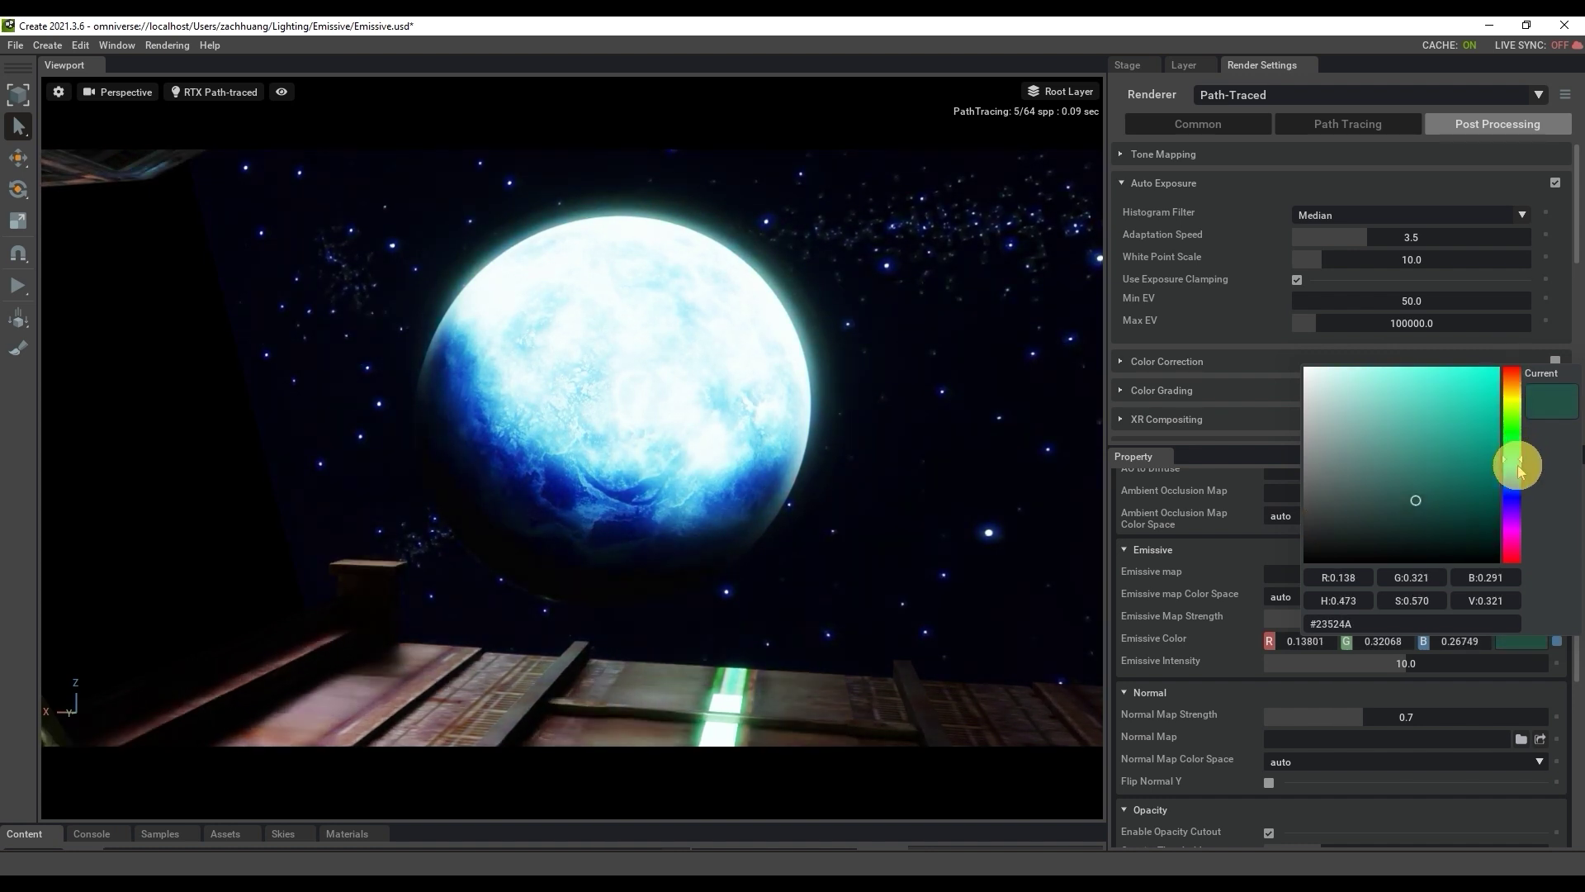
mouse_move(1519, 459)
mouse_down()
mouse_move(1521, 356)
mouse_move(1522, 476)
mouse_up()
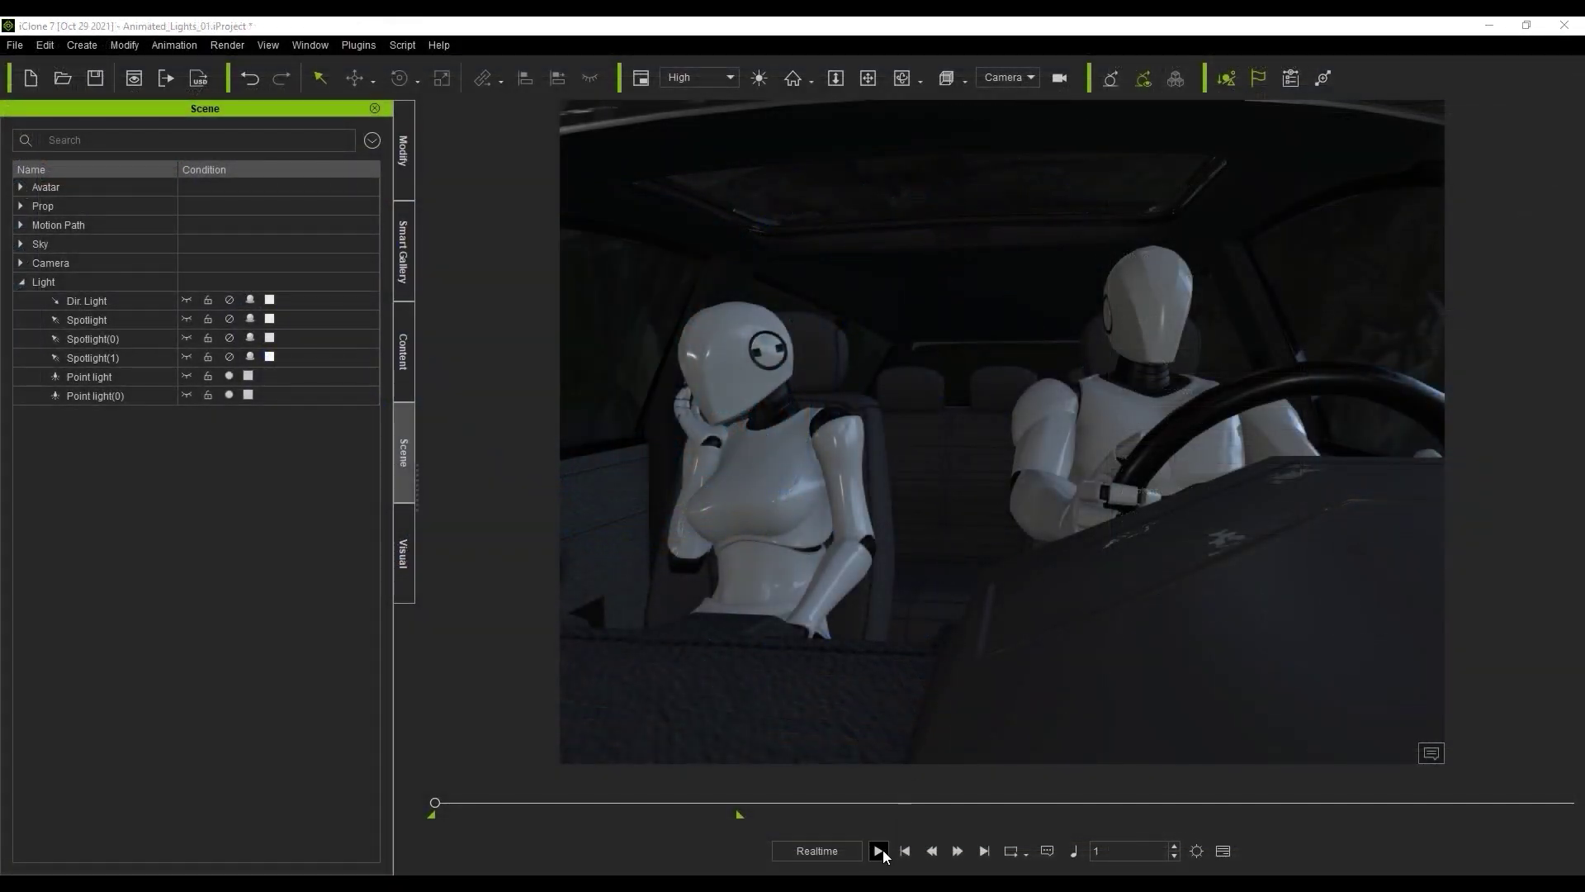
Step: Play the car lights, stop at frame 311, select the Point light and replay to show its path
click(880, 852)
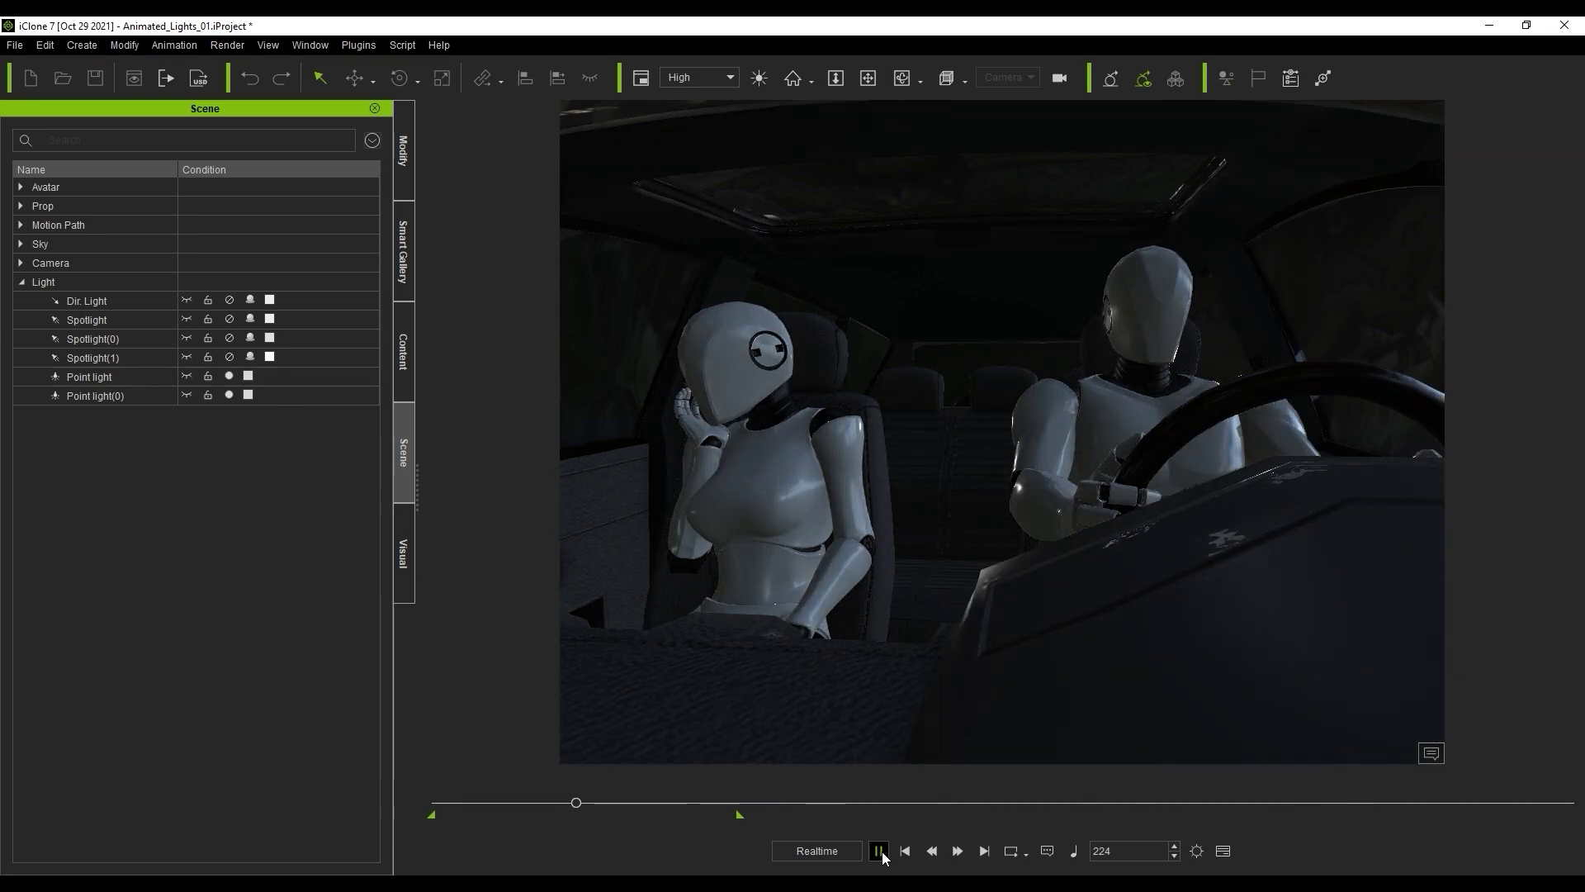
click(880, 851)
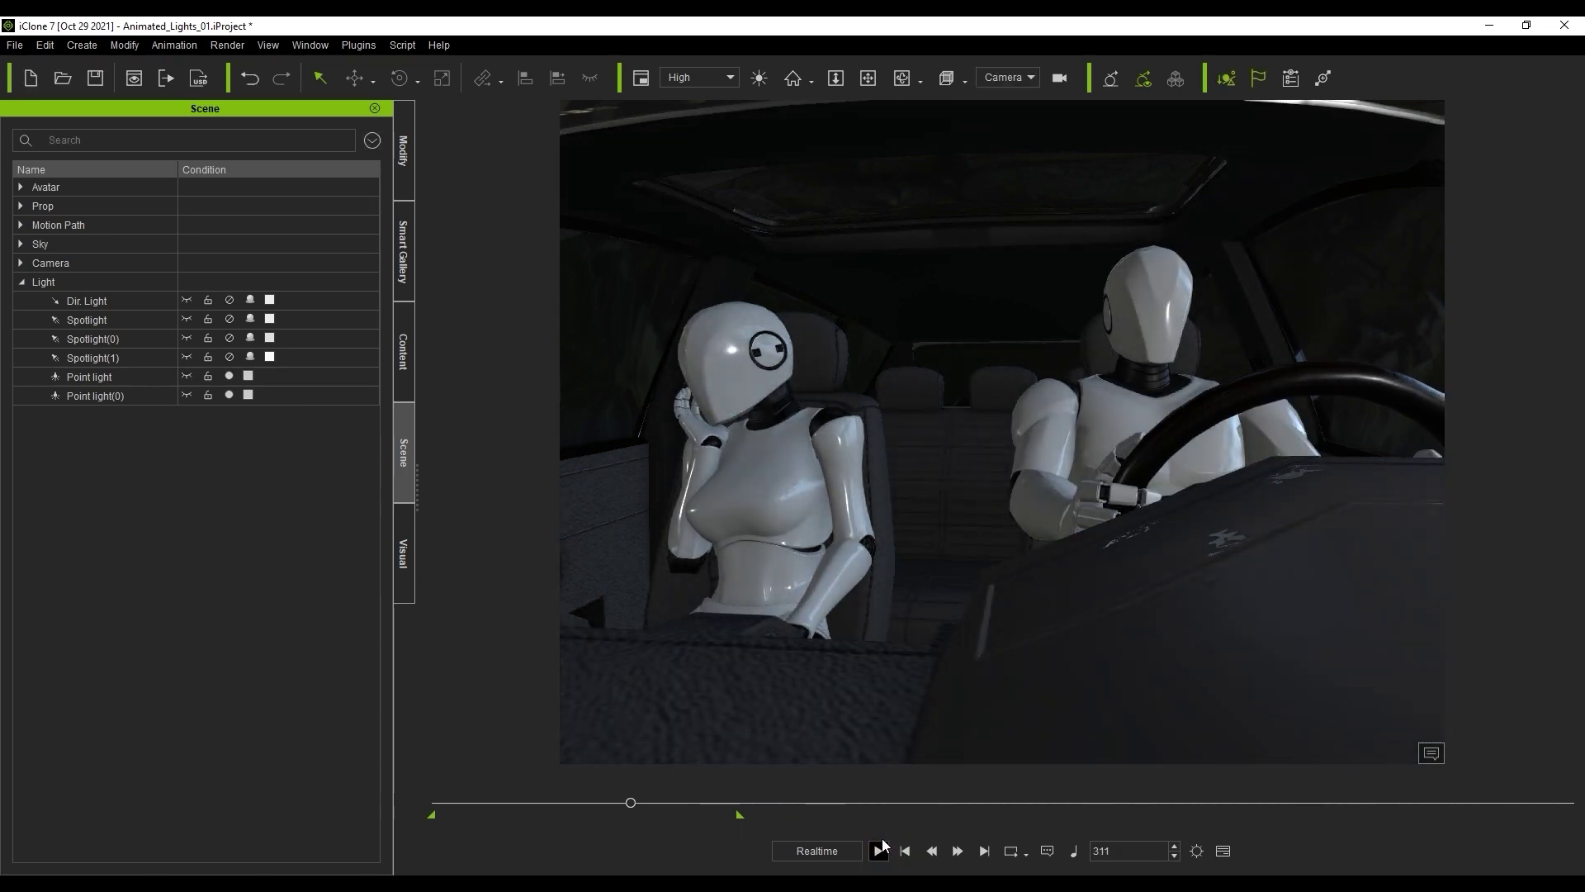
click(187, 376)
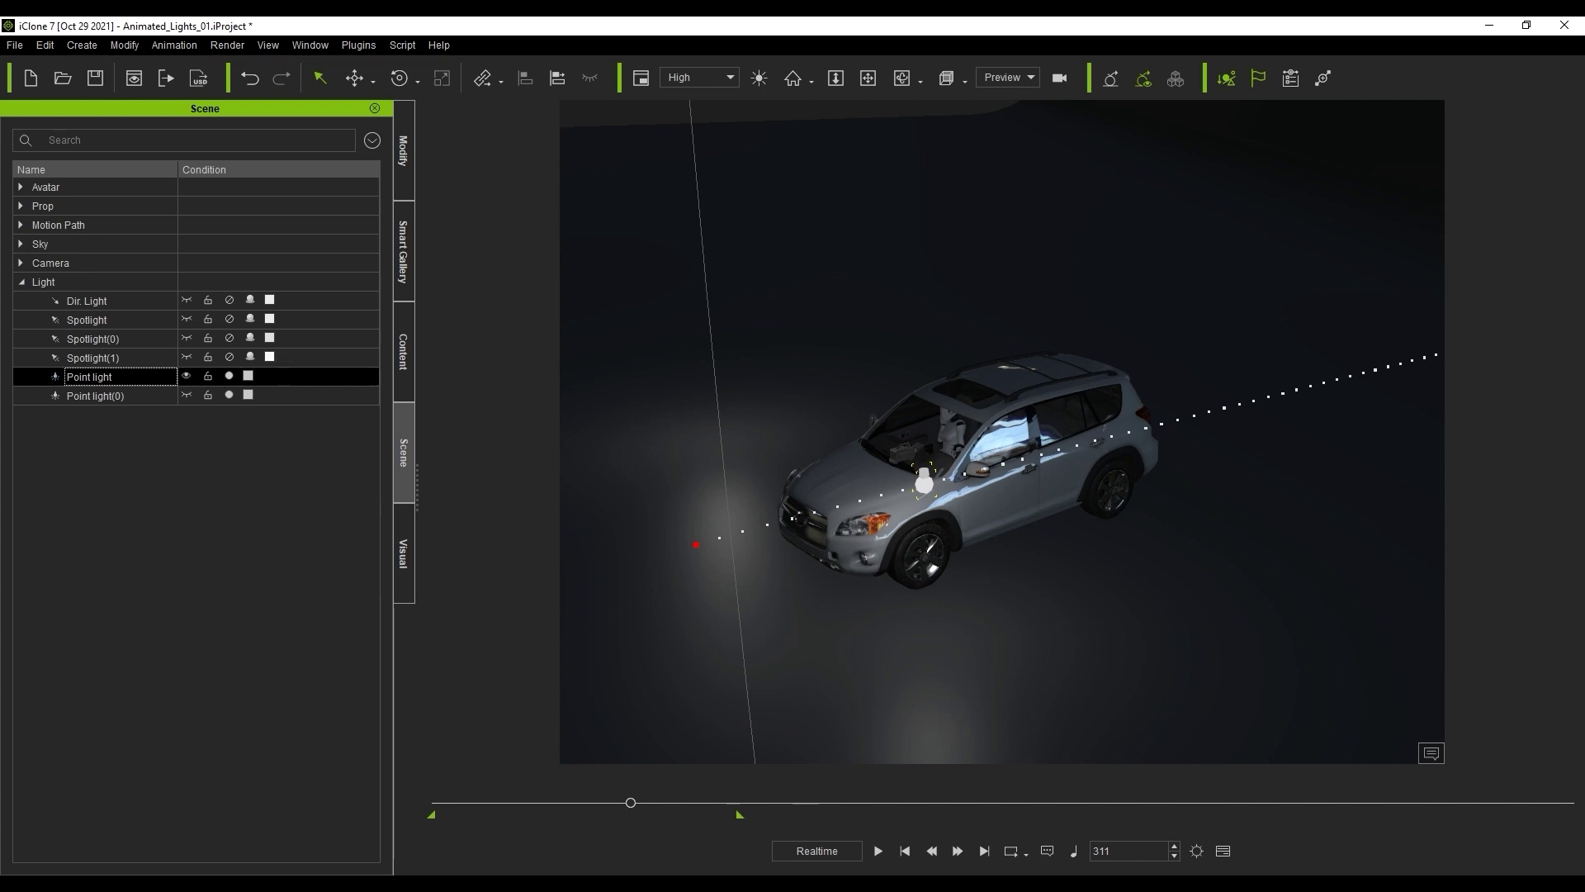
click(880, 857)
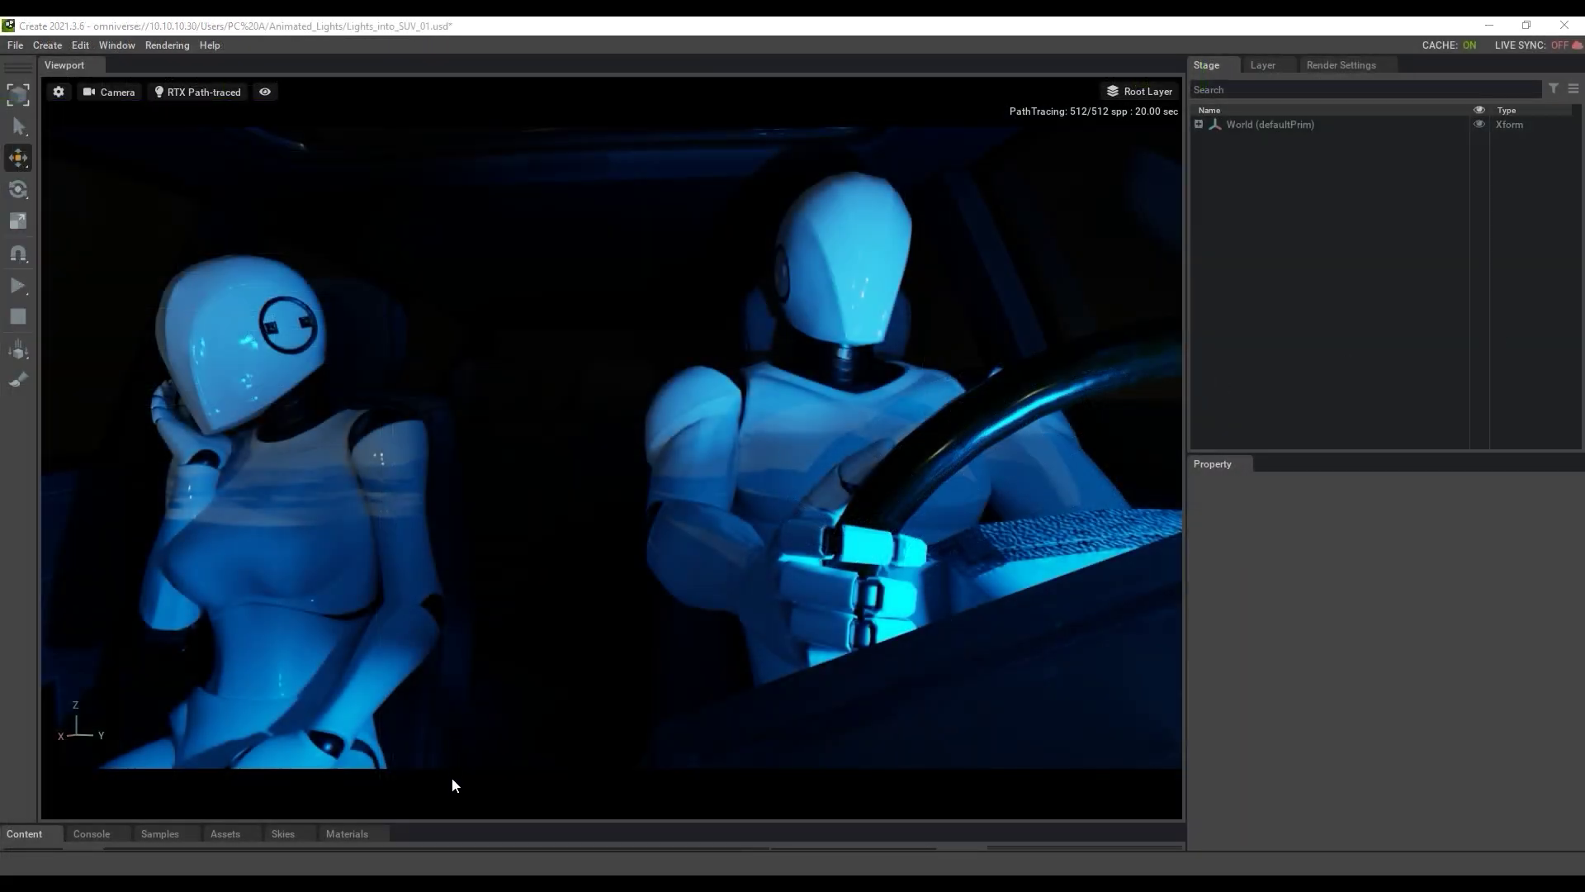
Step: Play and pause the SUV scene, then select Point_light to view its animated transform values
mouse_move(455, 791)
click(398, 789)
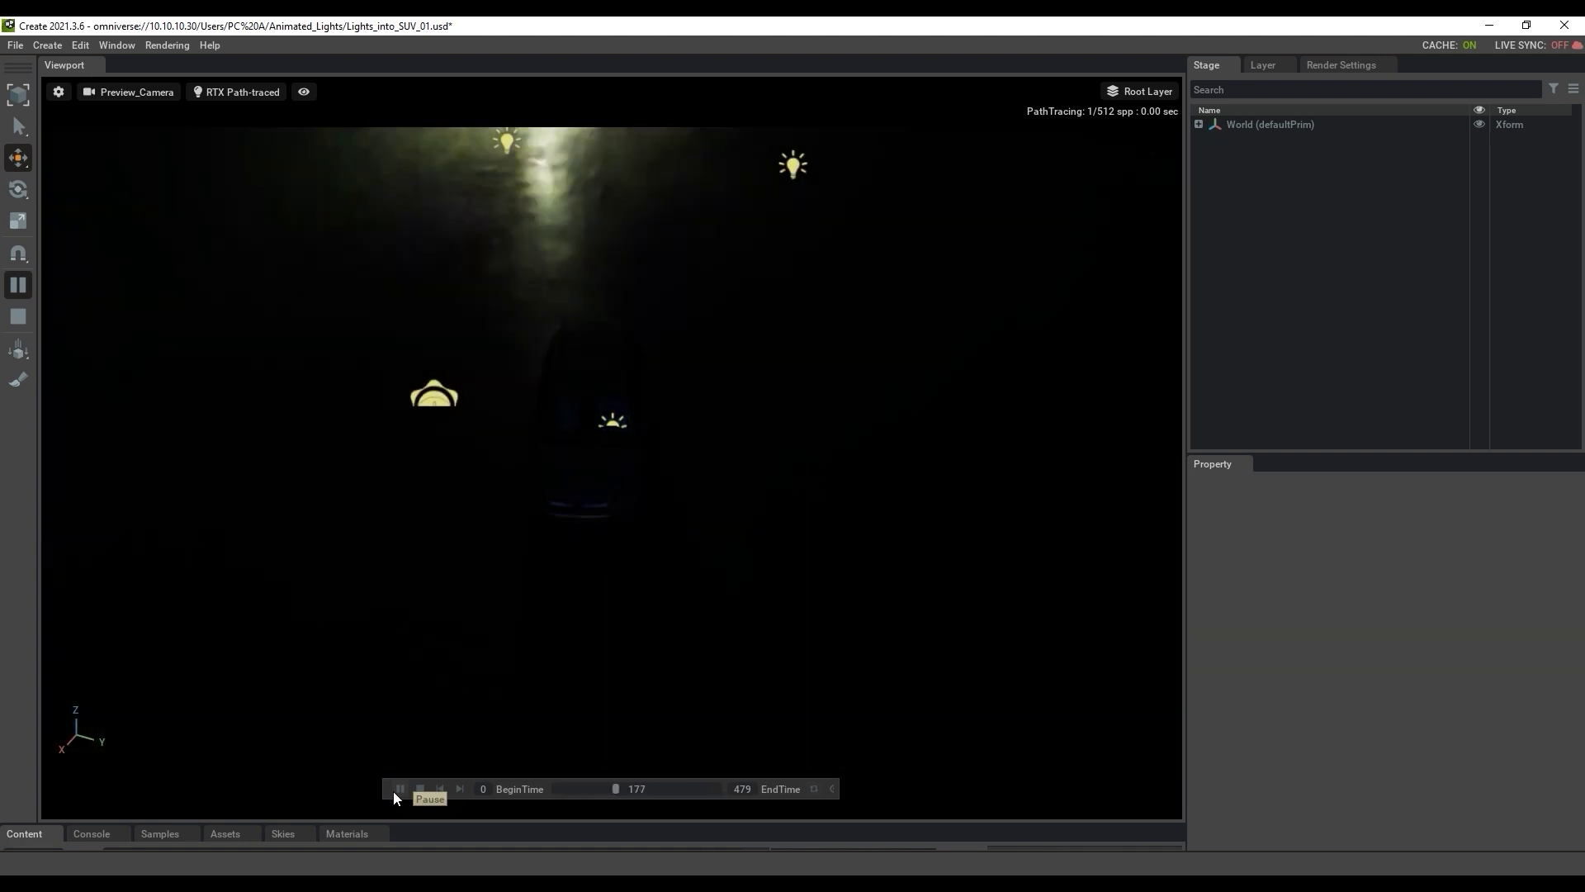
click(397, 789)
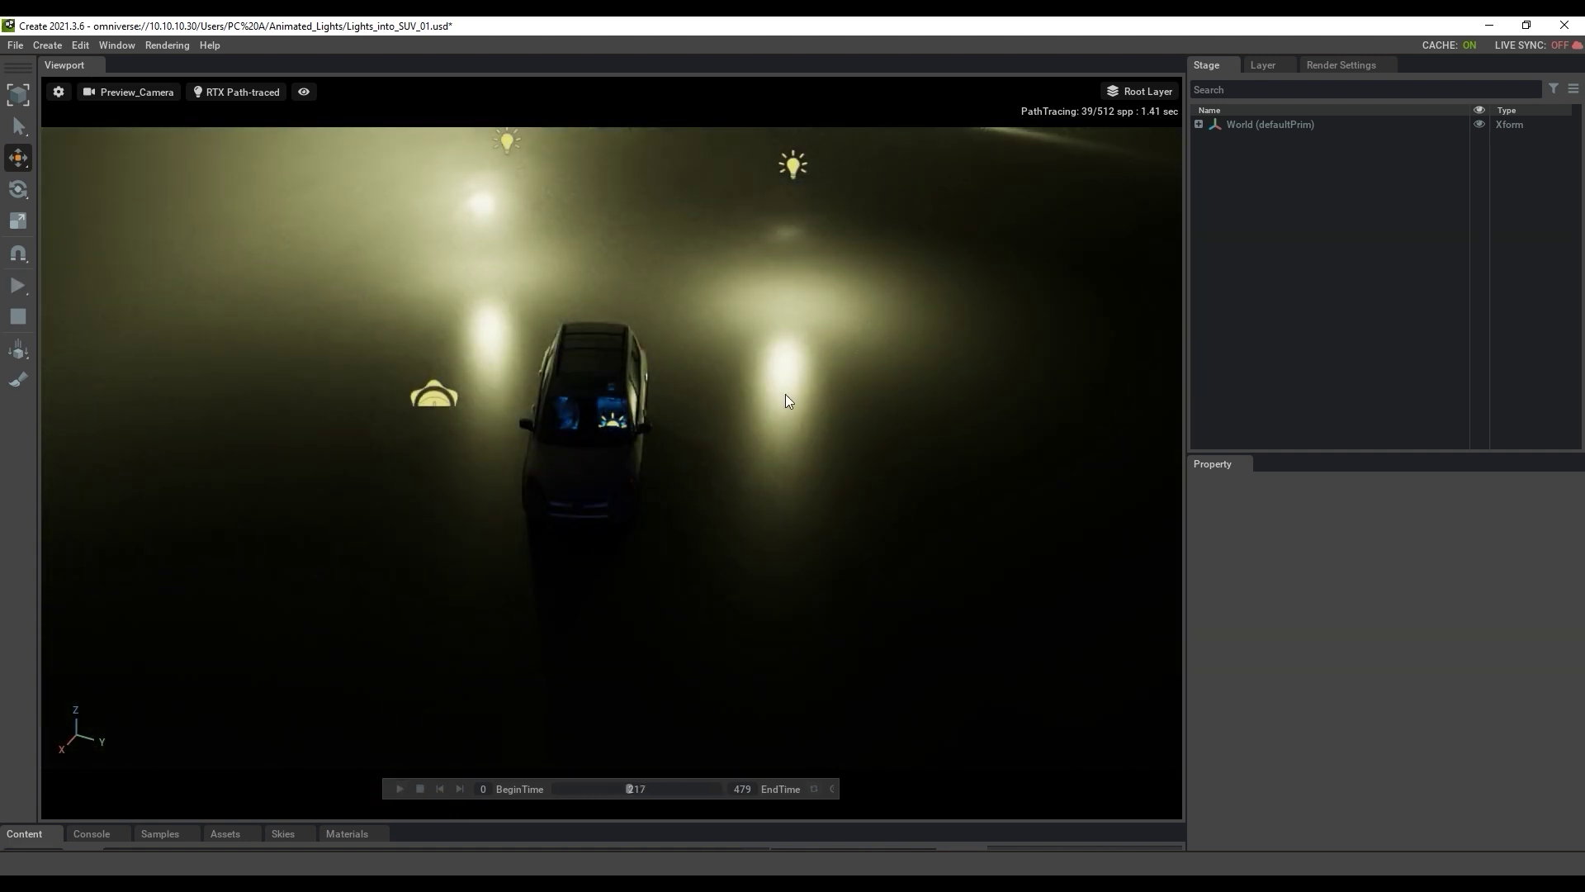
click(791, 164)
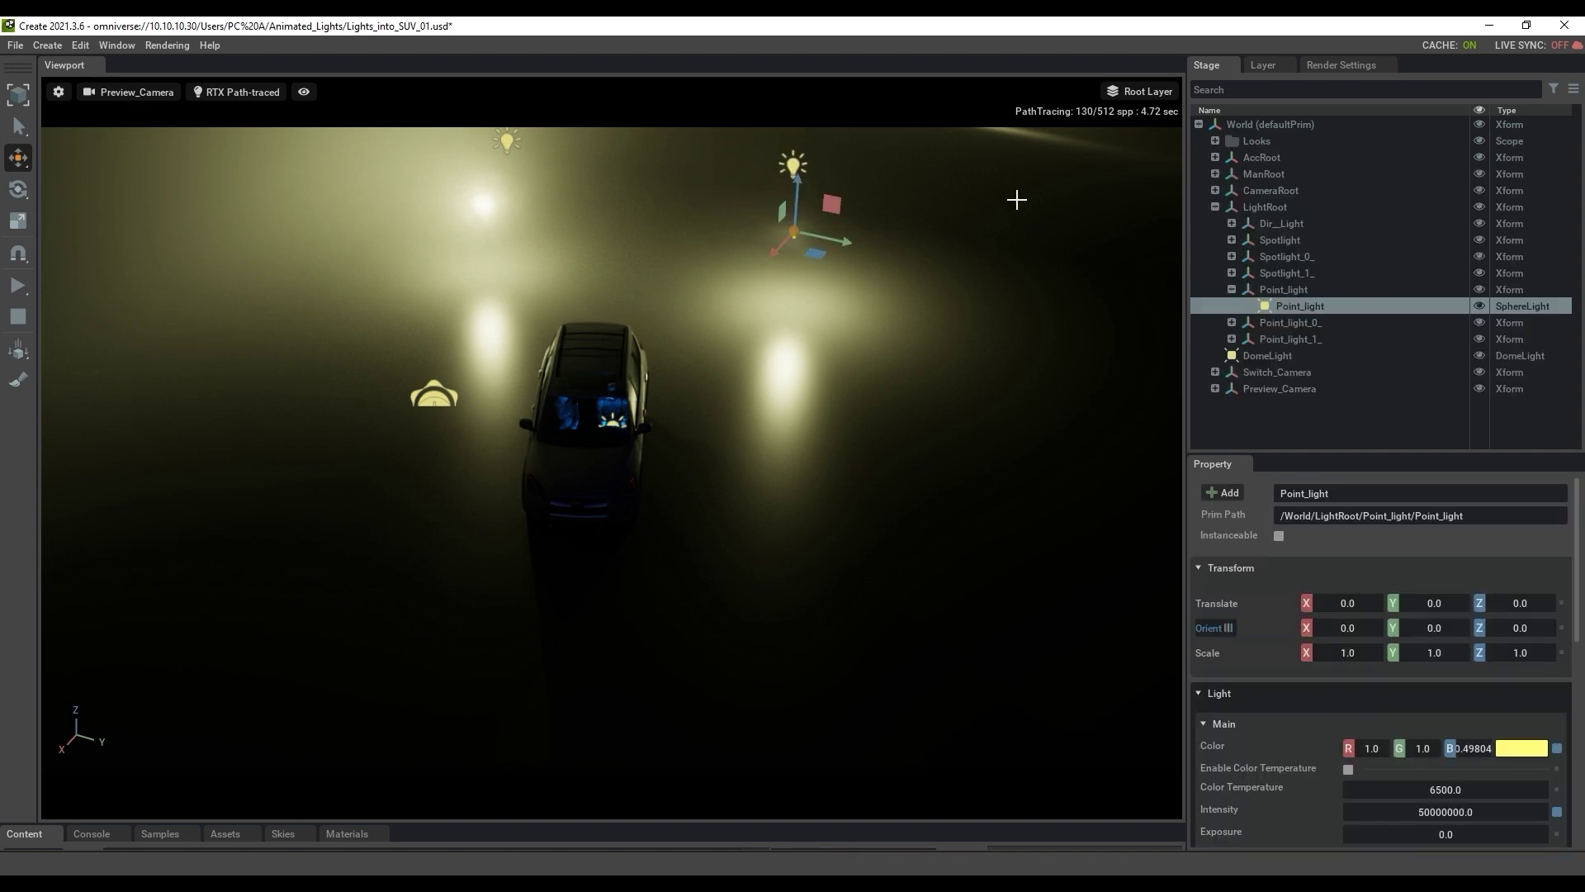
click(1288, 289)
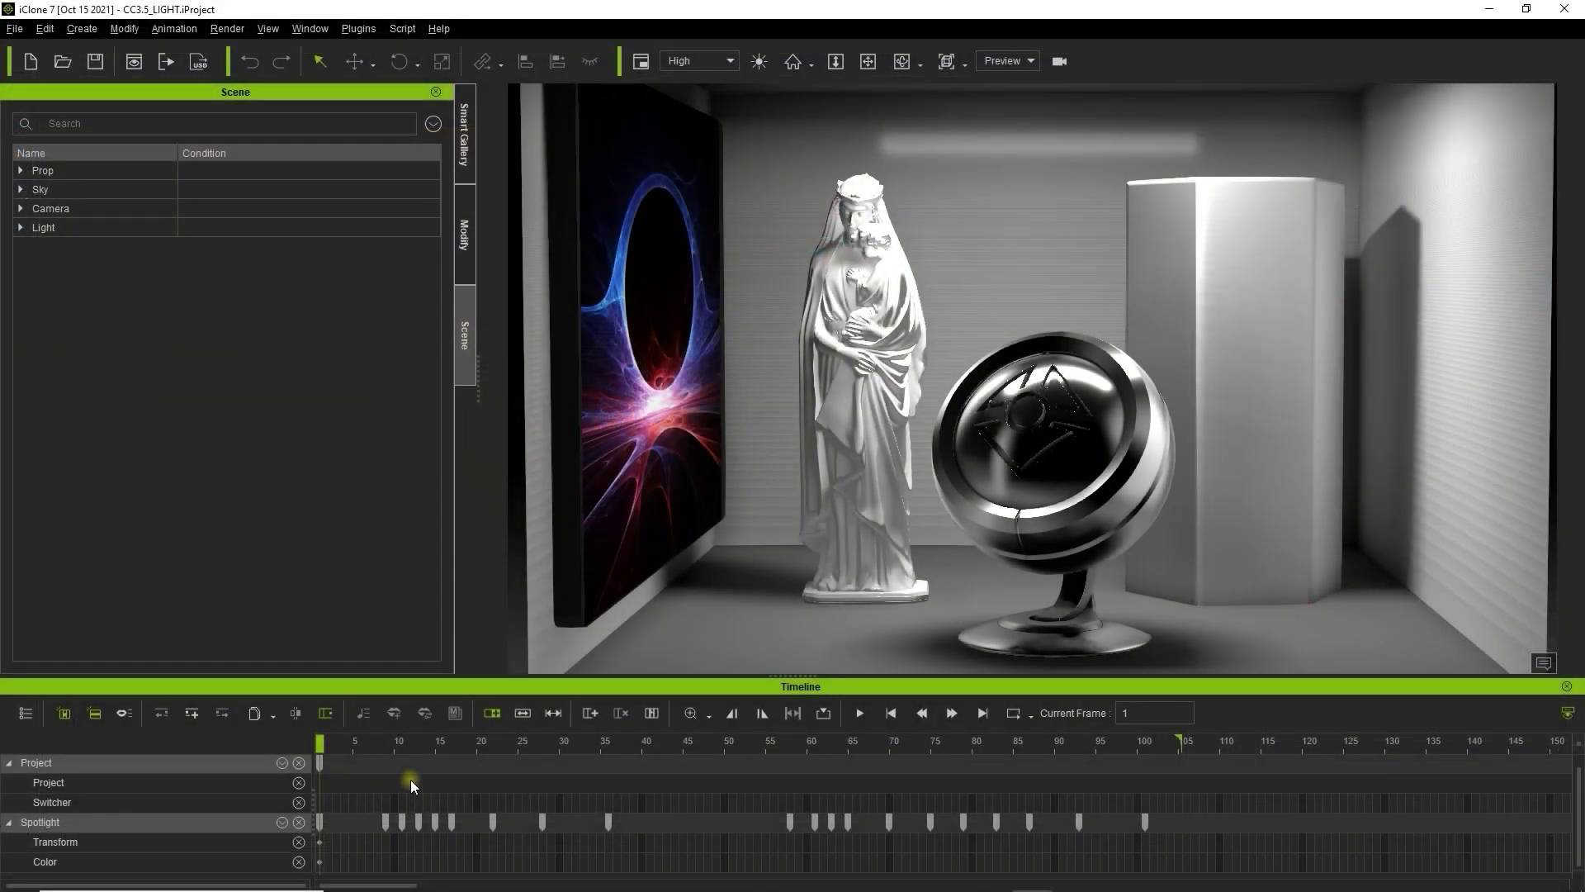
click(862, 712)
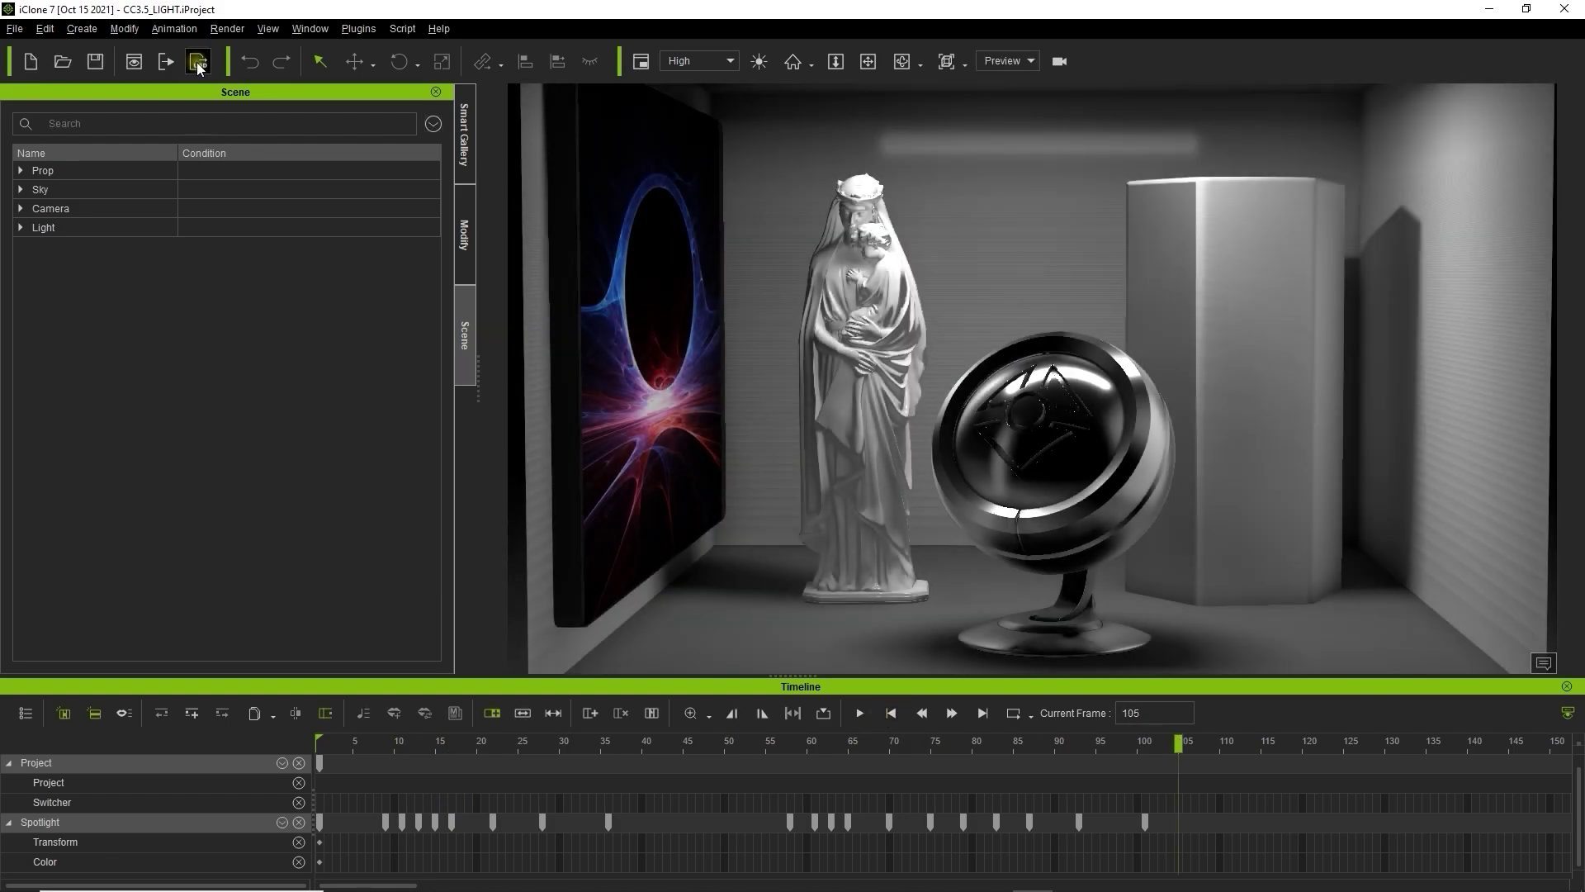
Step: Export the scene to USD, play the Tube_light animation in Omniverse and bring up the Spotlight's settings
click(199, 64)
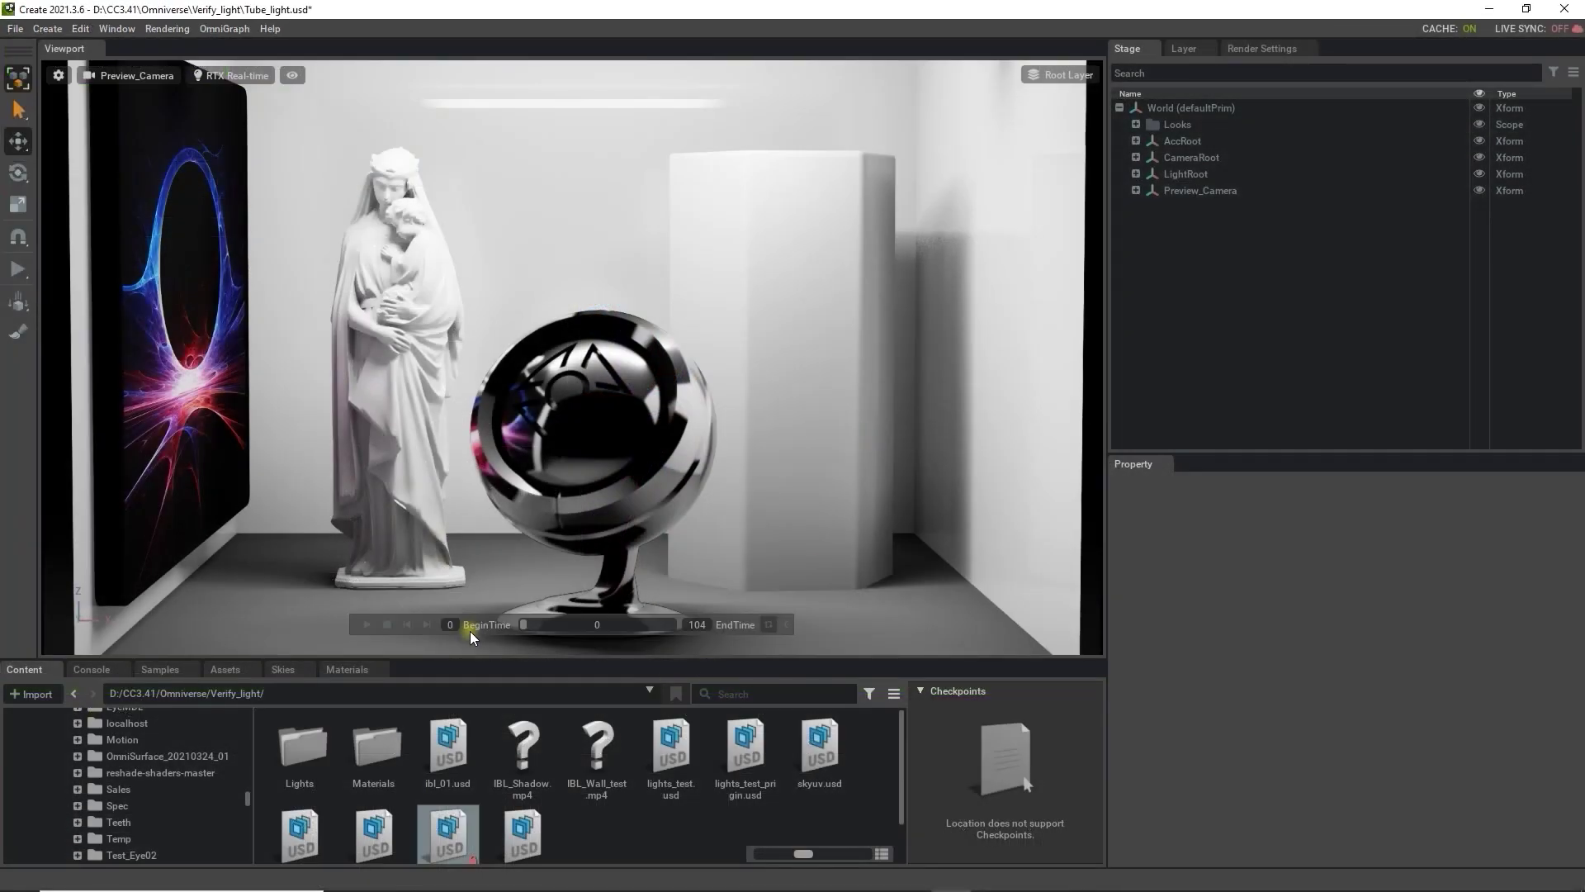
click(368, 625)
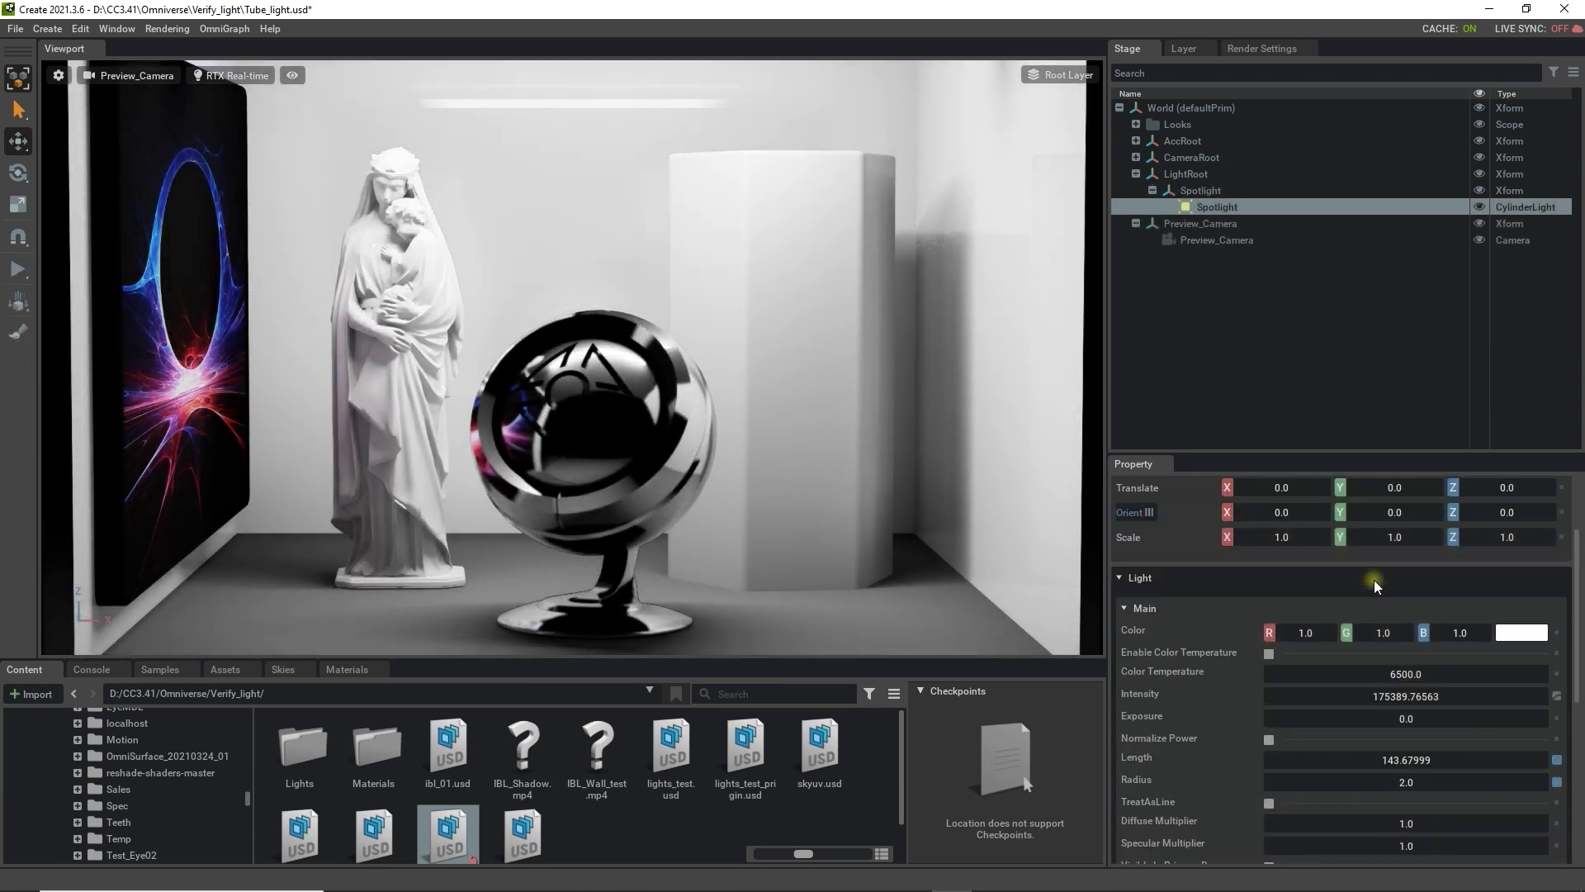
scroll(1374, 586, down, 2)
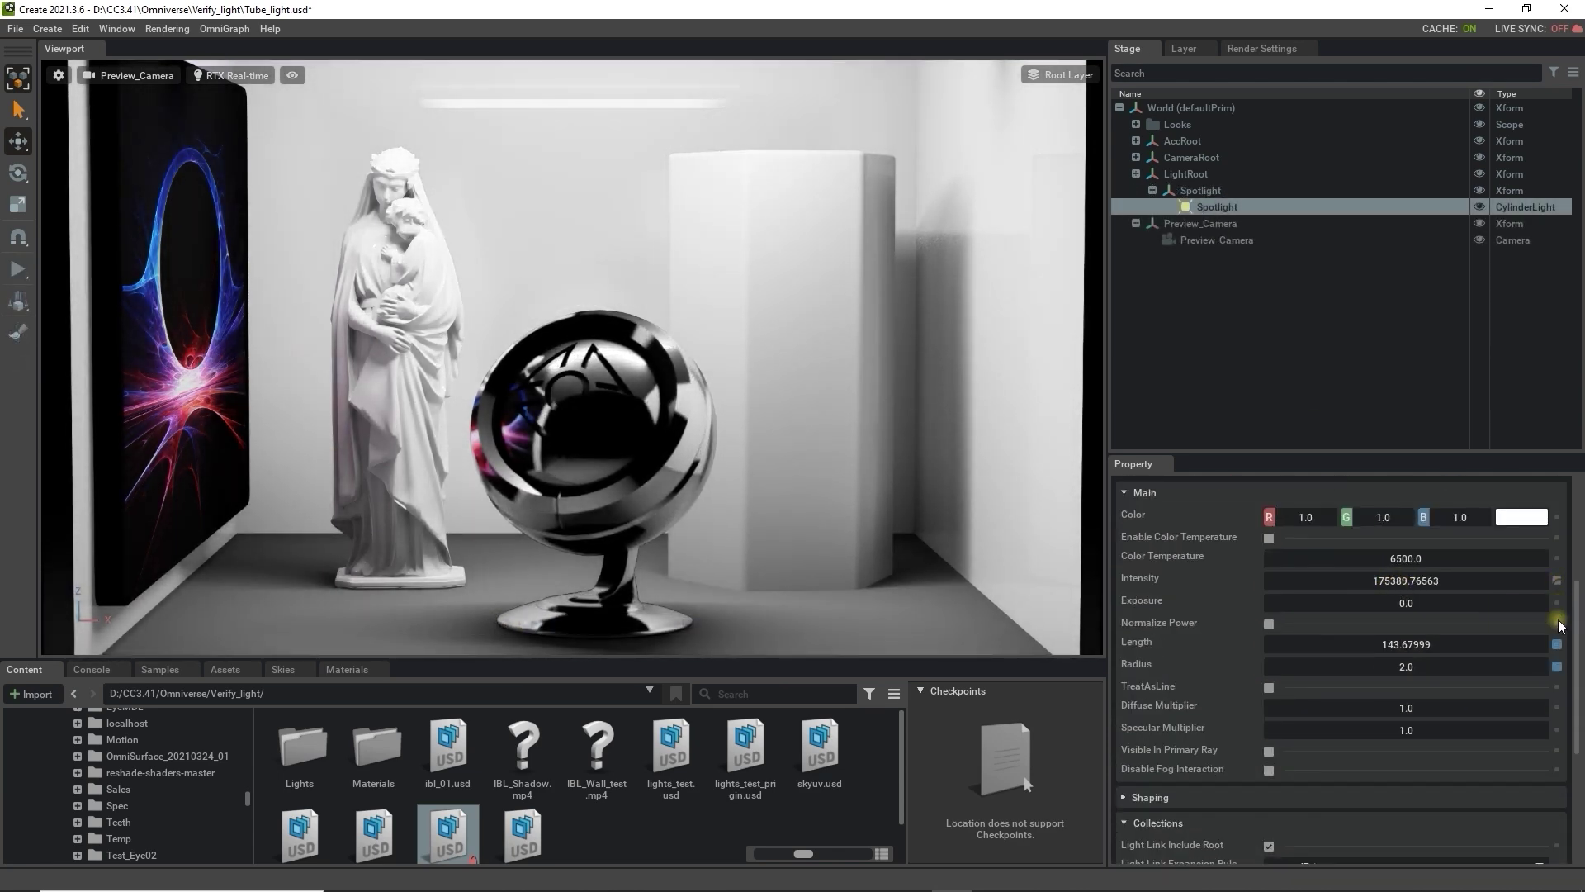